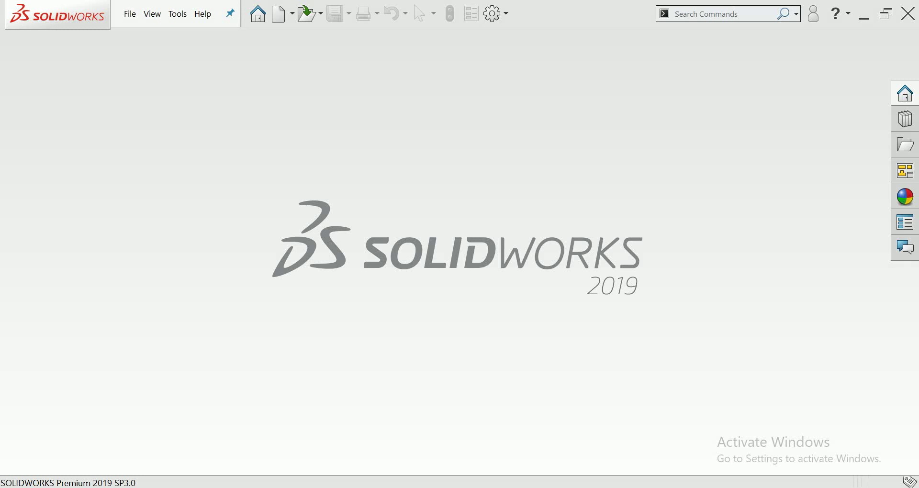
# Create a new part document and start a sketch on the Top Plane
pyautogui.click(278, 13)
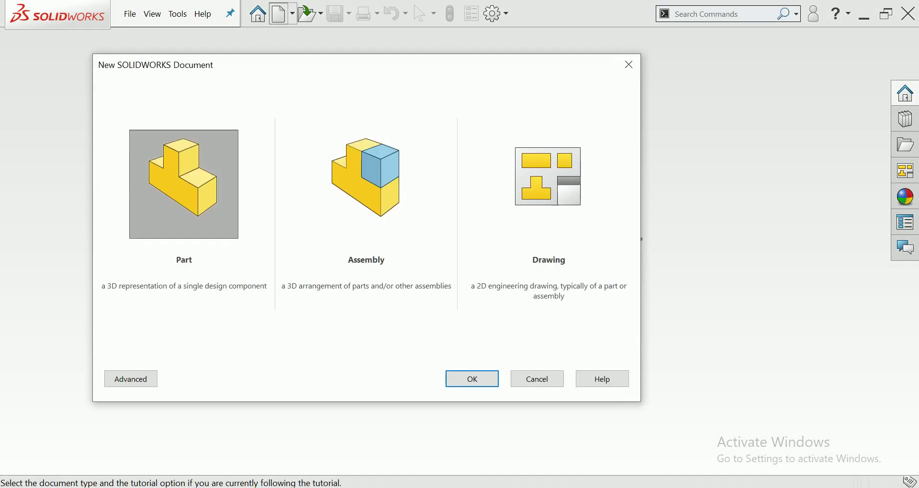
pyautogui.press('Return')
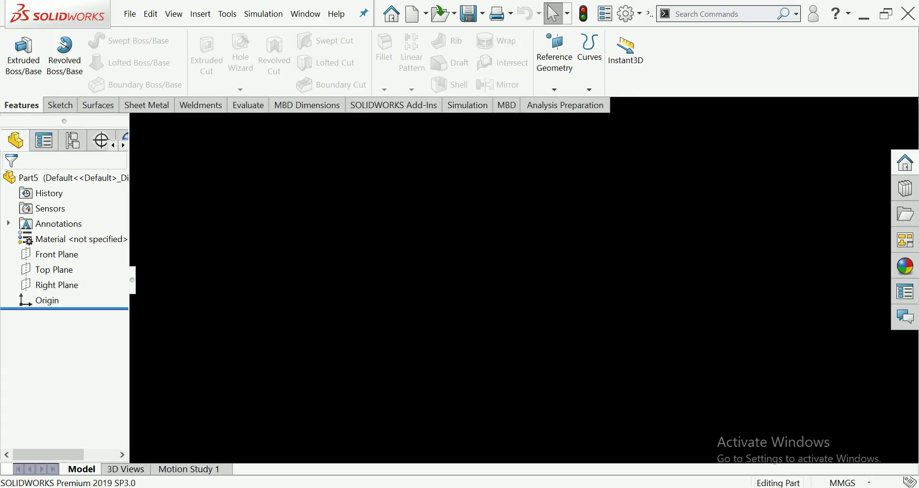
pyautogui.click(54, 270)
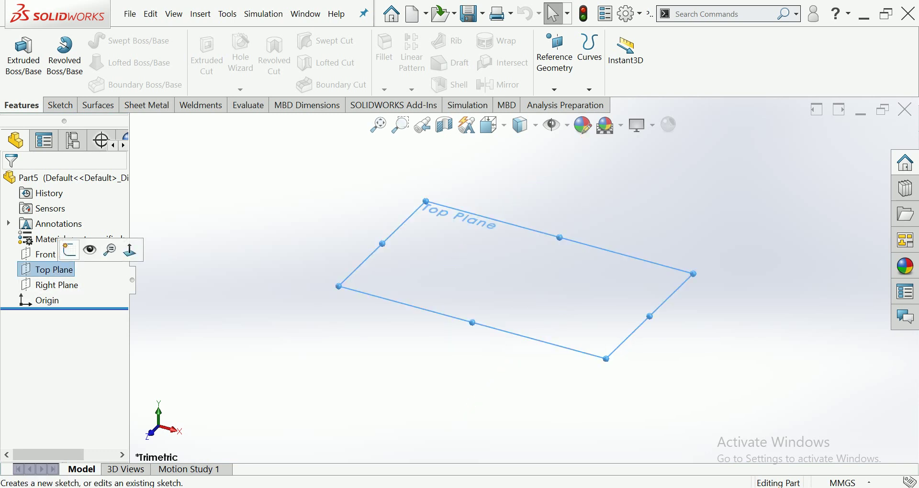
pyautogui.click(70, 248)
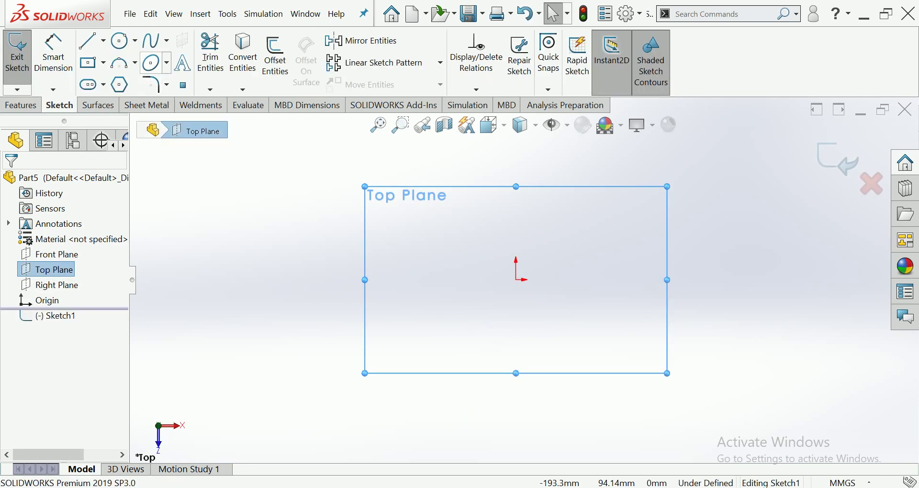
# Draw a circle centred on the origin and dimension its diameter to 200 mm
pyautogui.click(120, 42)
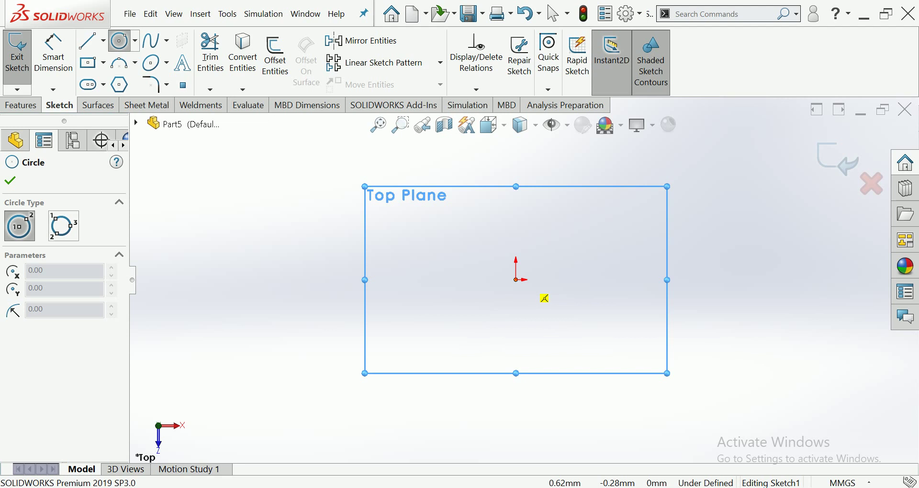
pyautogui.click(515, 279)
pyautogui.click(563, 276)
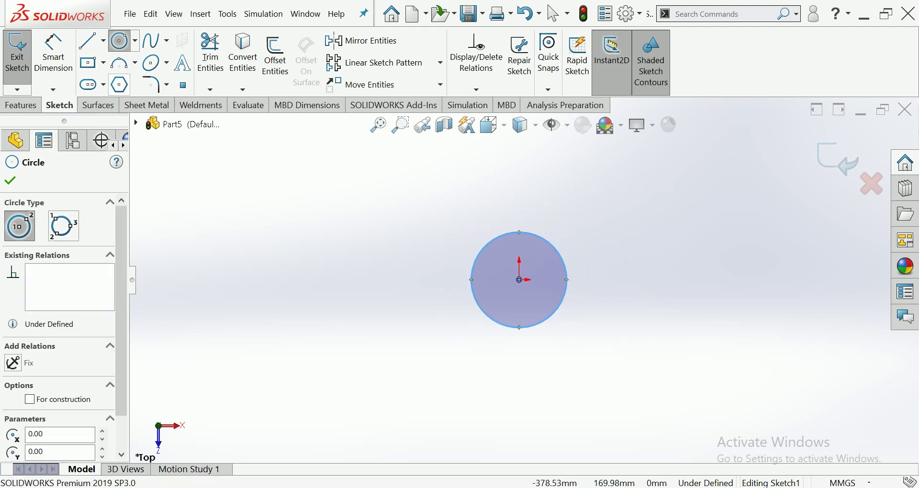
pyautogui.click(53, 53)
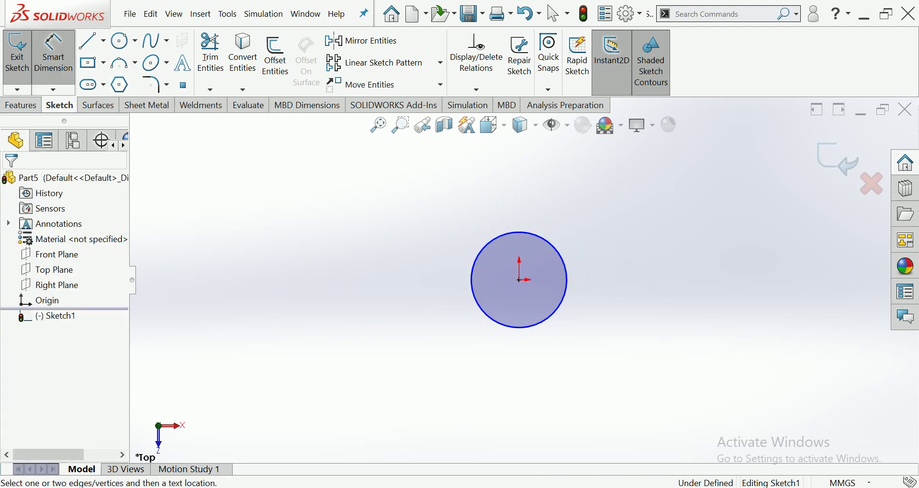
pyautogui.click(473, 261)
pyautogui.click(431, 268)
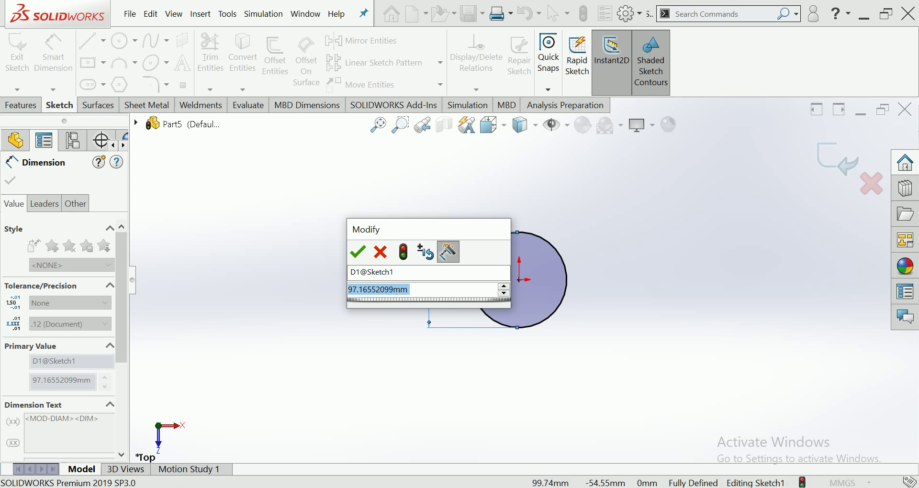
pyautogui.write('200')
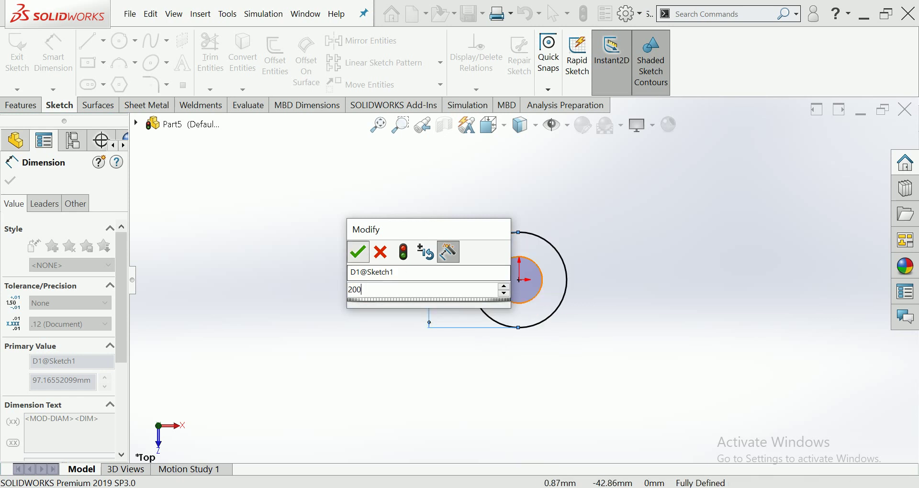
pyautogui.press('Return')
pyautogui.scroll(-2, 598, 268)
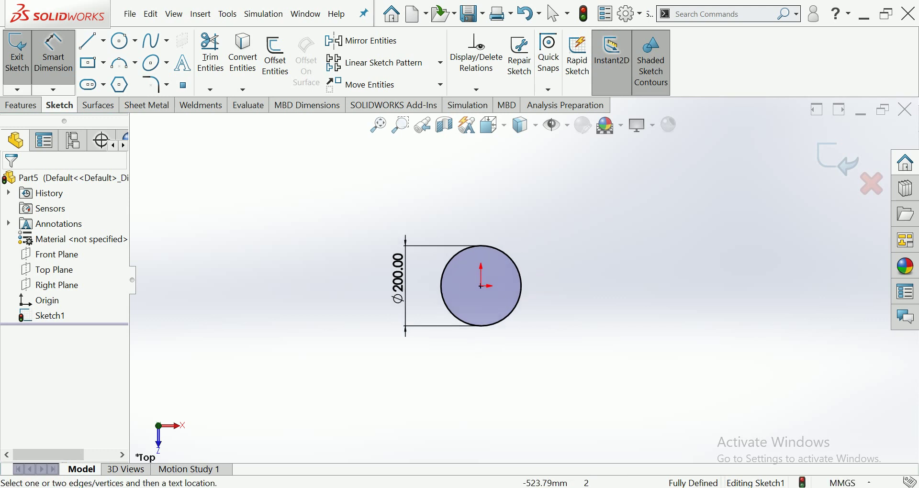
# Draw a second circle at the origin and dimension it to Ø50 mm
pyautogui.click(124, 41)
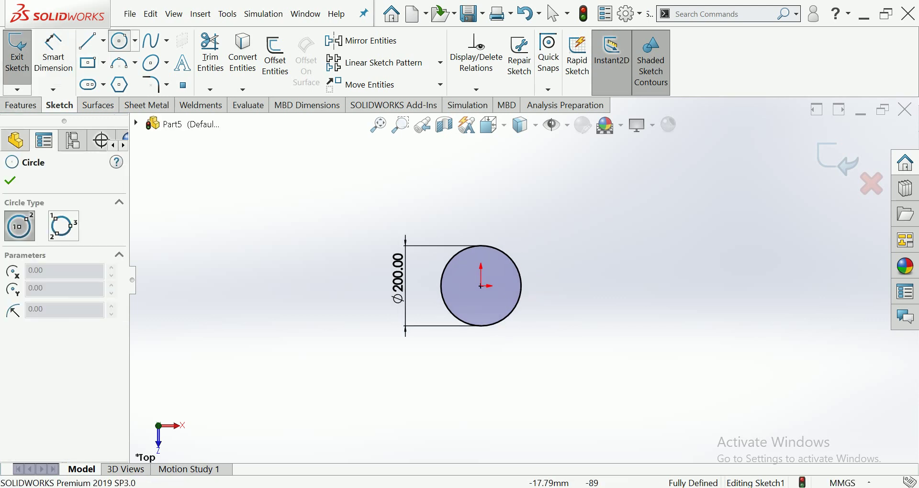
pyautogui.click(481, 286)
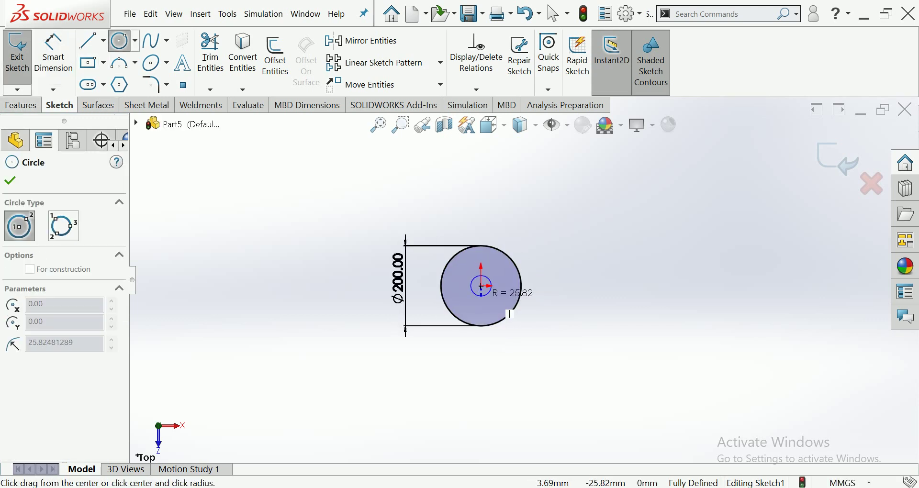
pyautogui.click(510, 314)
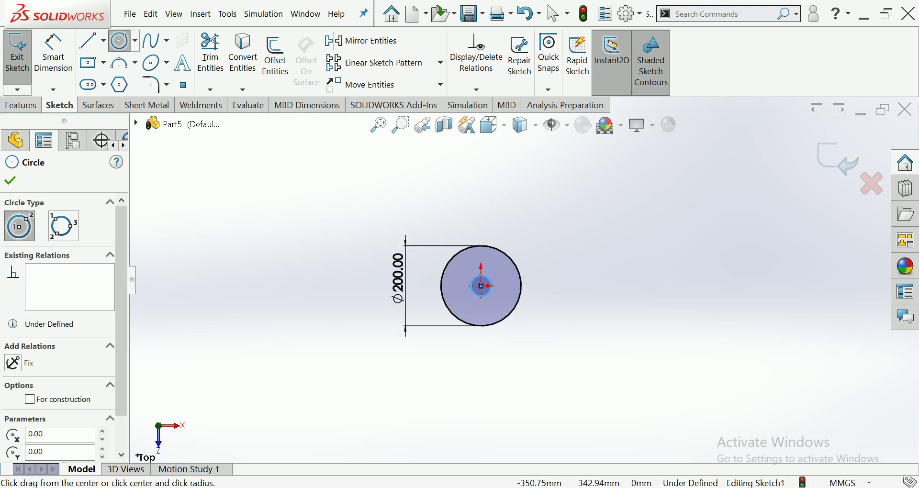
pyautogui.click(53, 52)
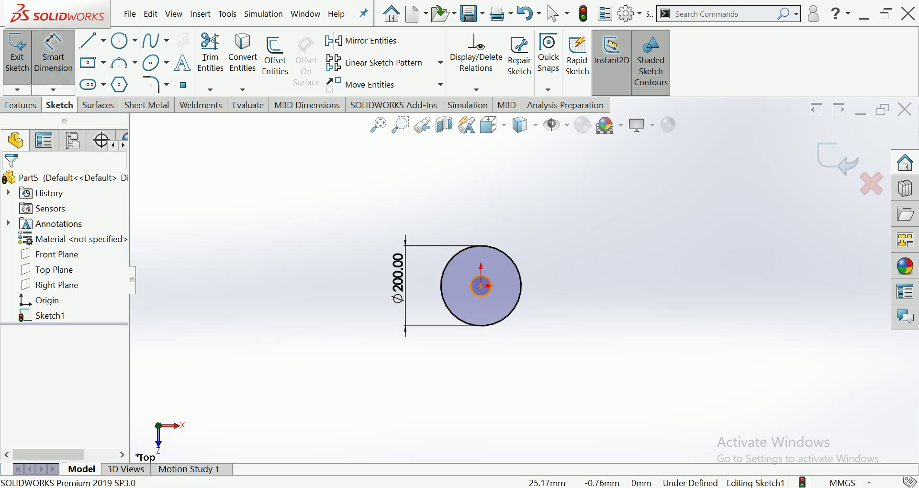
pyautogui.click(488, 282)
pyautogui.click(503, 211)
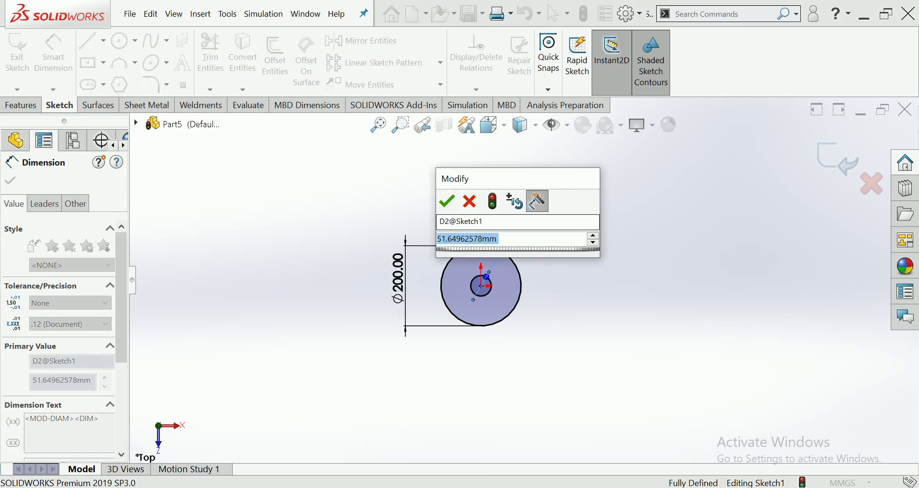
pyautogui.write('50')
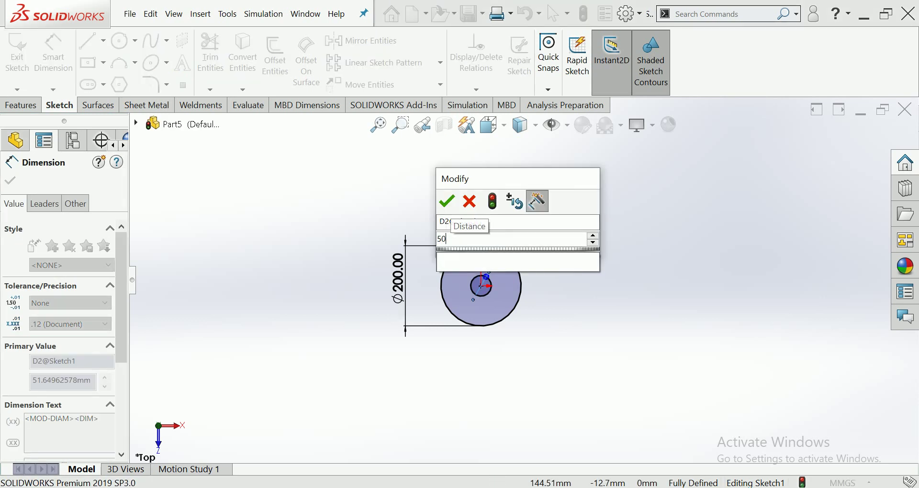
pyautogui.press('Return')
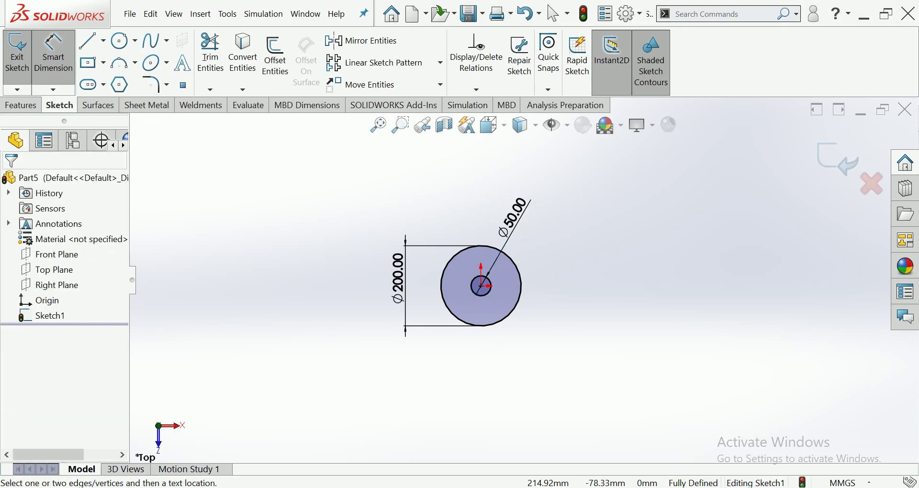
# Move the Ø50 and Ø200 labels left and change the inner diameter to 100 mm
pyautogui.moveTo(512, 216); pyautogui.dragTo(447, 278)
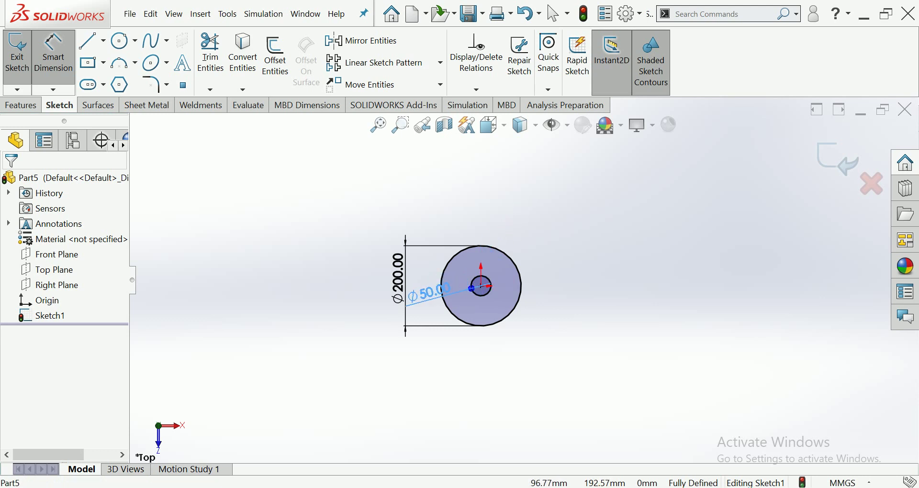
pyautogui.click(429, 290)
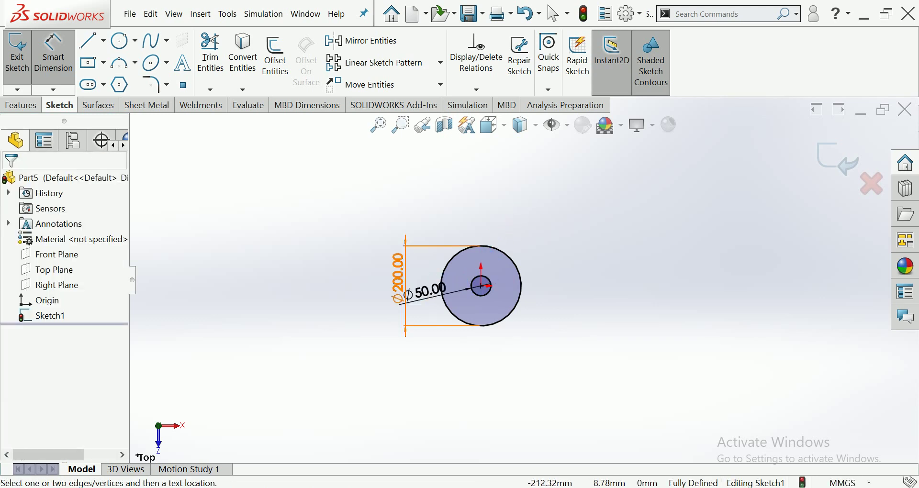
pyautogui.moveTo(397, 278); pyautogui.dragTo(355, 278)
pyautogui.moveTo(428, 290); pyautogui.dragTo(390, 297)
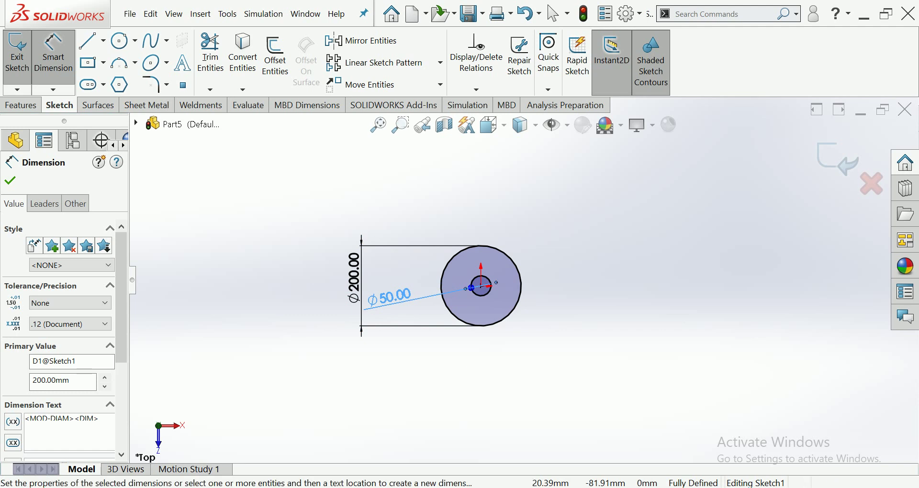
pyautogui.click(390, 297)
pyautogui.scroll(-2, 456, 291)
pyautogui.doubleClick(364, 304)
pyautogui.write('100')
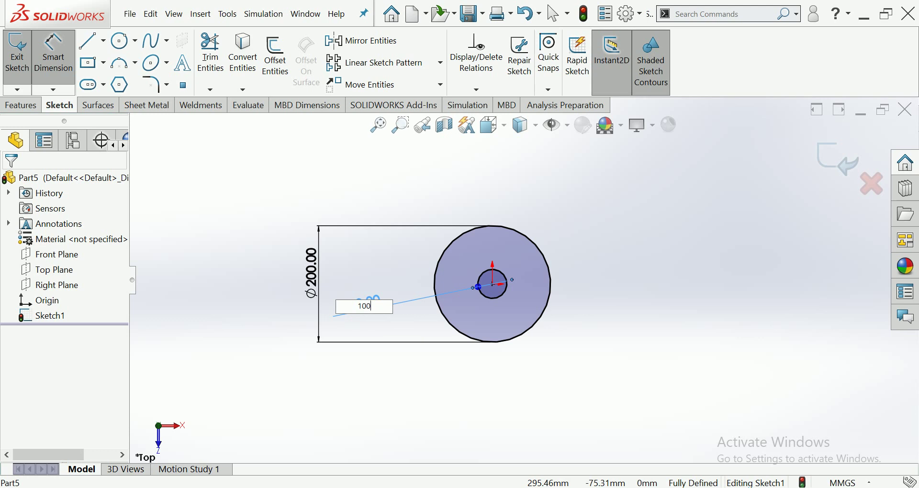
pyautogui.press('Return')
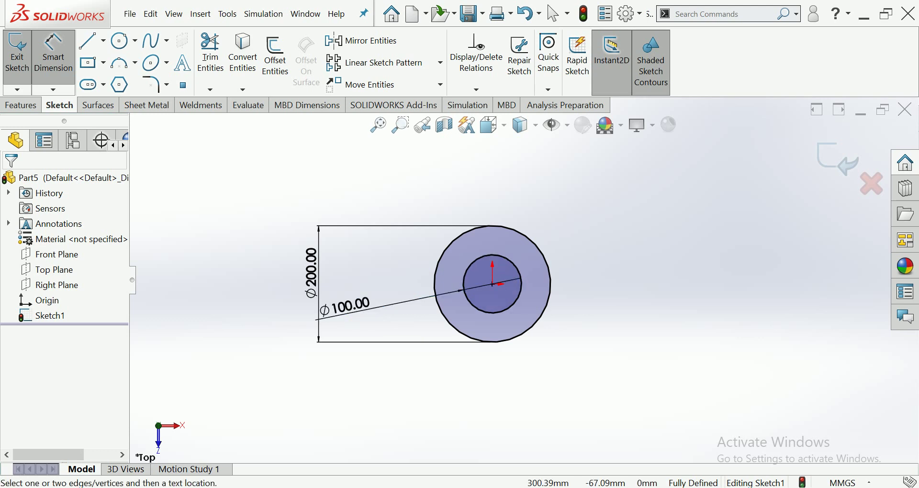
# Boss-extrude the ring sketch 300 mm with a Mid Plane end condition
pyautogui.click(20, 105)
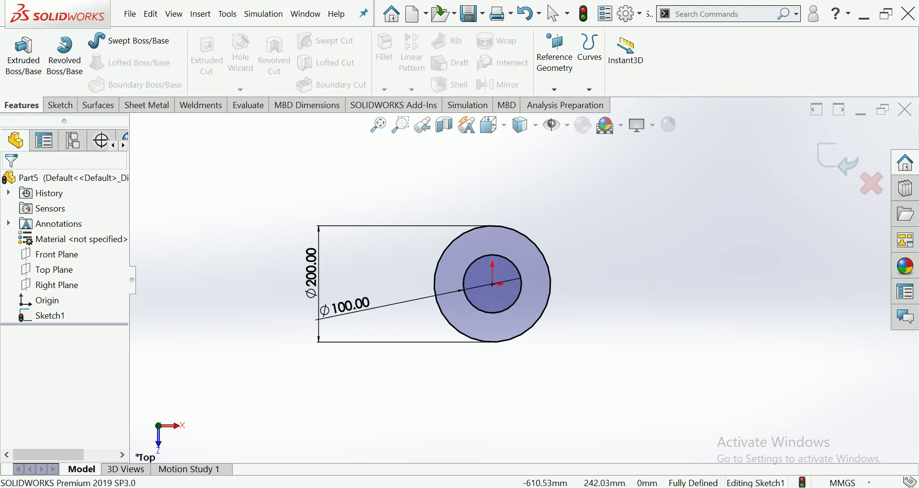
pyautogui.click(24, 57)
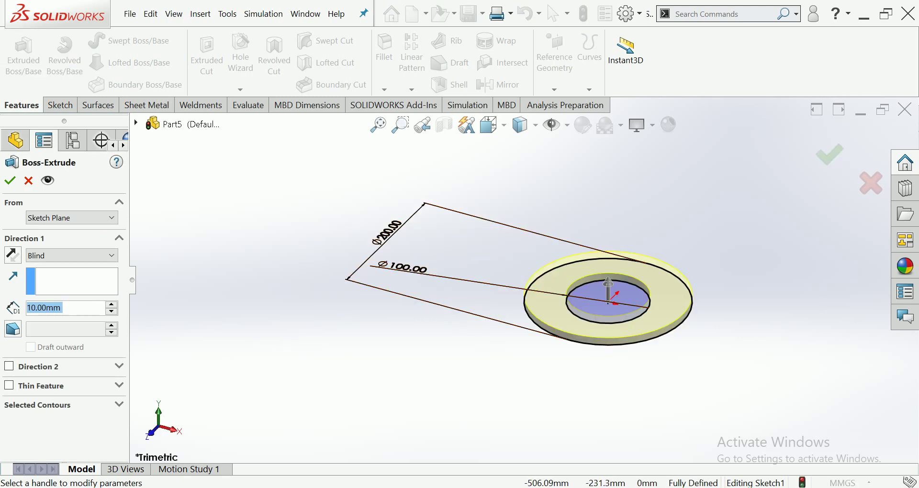
pyautogui.click(72, 256)
pyautogui.click(44, 318)
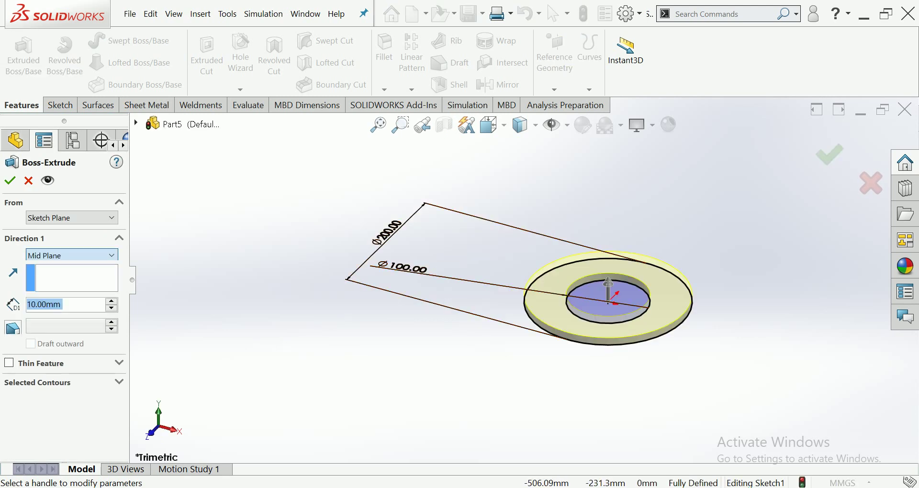
pyautogui.scroll(3, 65, 305)
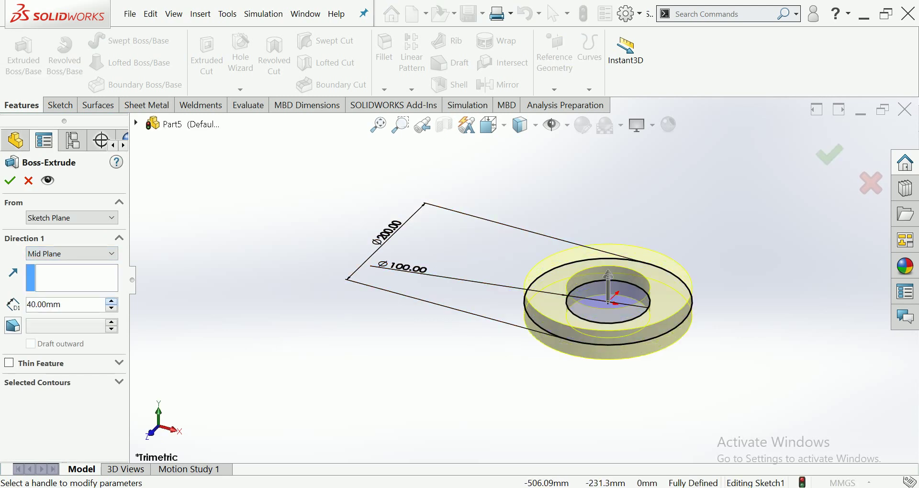
pyautogui.scroll(5, 65, 304)
pyautogui.scroll(4, 64, 304)
pyautogui.scroll(4, 64, 305)
pyautogui.scroll(5, 65, 304)
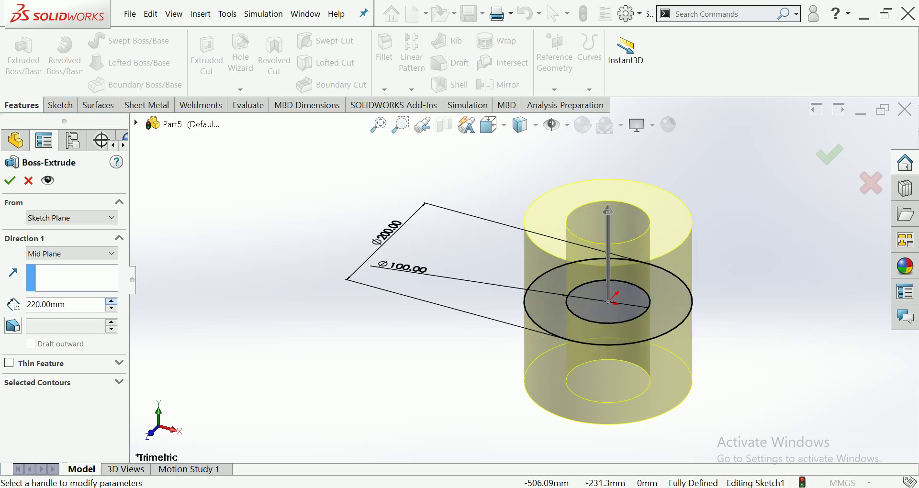
pyautogui.scroll(5, 64, 304)
pyautogui.scroll(5, 64, 304)
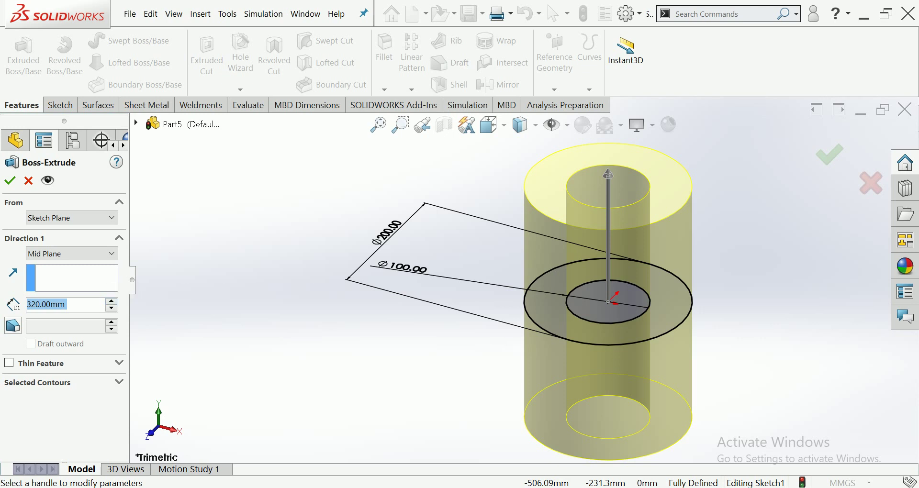
pyautogui.scroll(-1, 64, 304)
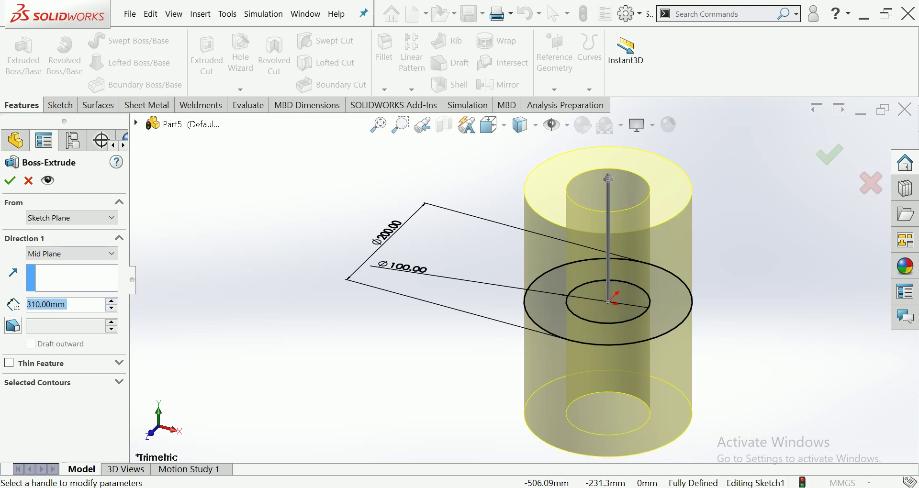
pyautogui.scroll(-1, 64, 305)
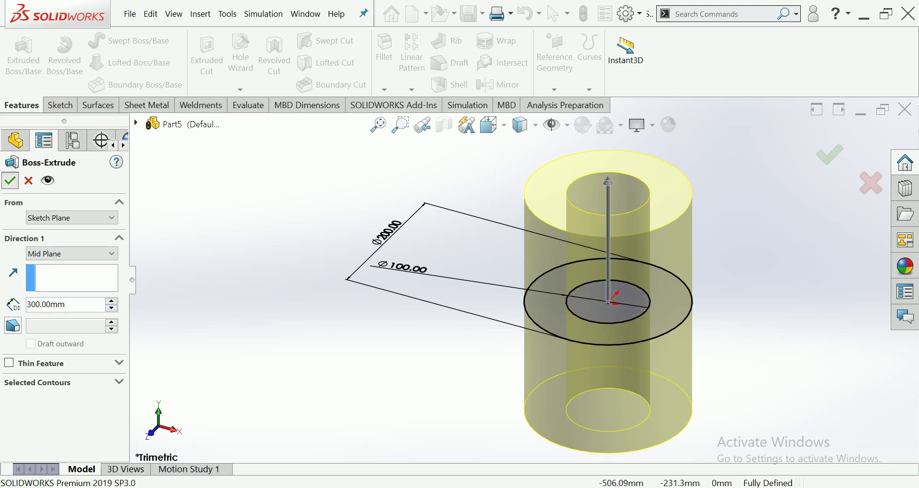
pyautogui.press('Return')
pyautogui.scroll(2, 523, 288)
pyautogui.scroll(3, 523, 288)
pyautogui.scroll(-3, 658, 250)
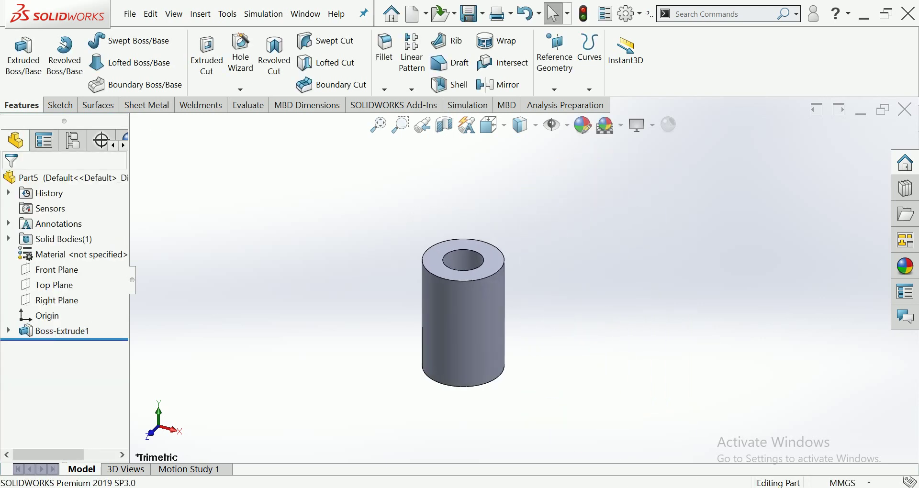
# Create Plane1 offset 80 mm from the tube's bottom face, flipped into the tube
pyautogui.click(554, 52)
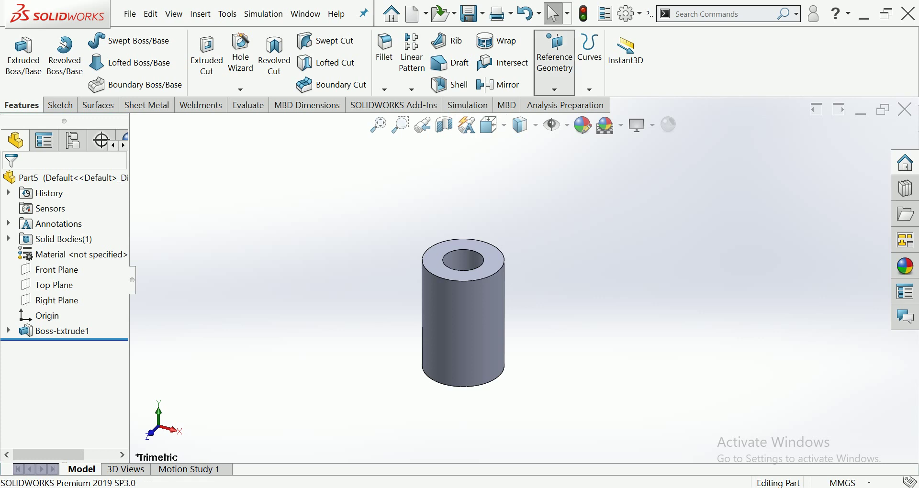
pyautogui.click(568, 107)
pyautogui.moveTo(460, 287); pyautogui.dragTo(484, 392, button='middle')
pyautogui.click(493, 363)
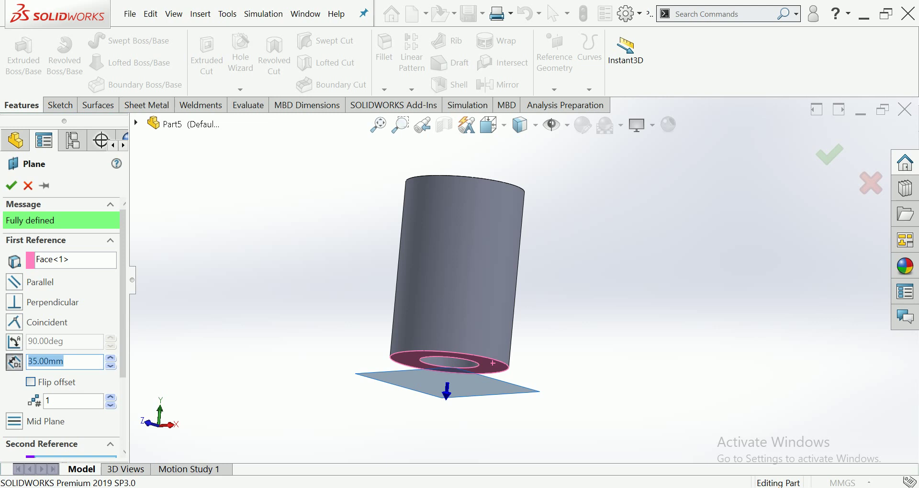
pyautogui.write('60')
pyautogui.press('Return')
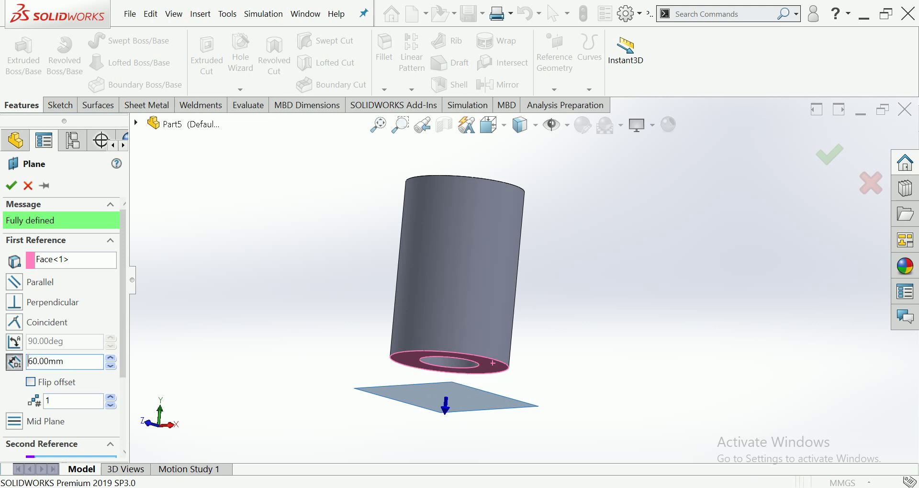
pyautogui.click(31, 382)
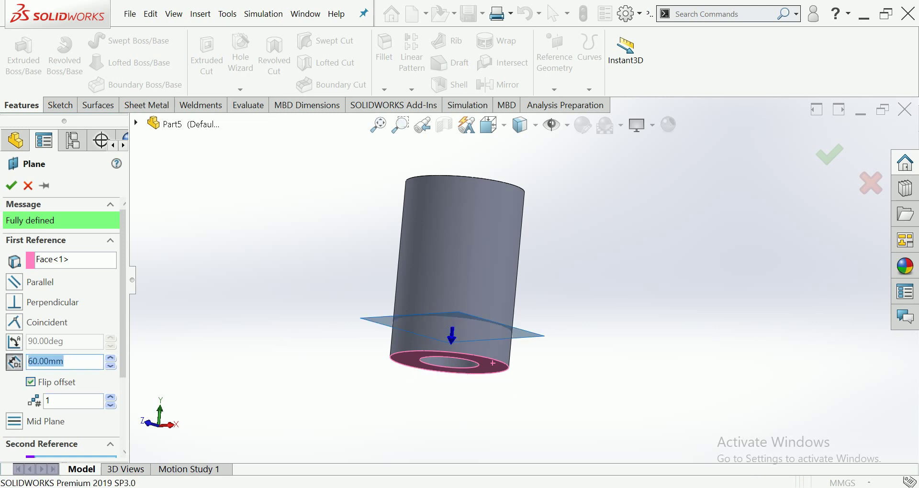
pyautogui.hotkey('ctrl', '7')
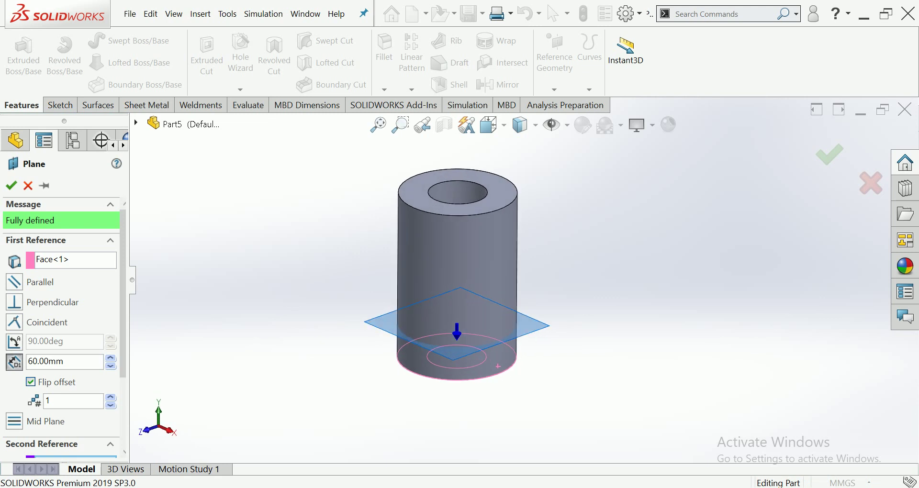
pyautogui.click(65, 361)
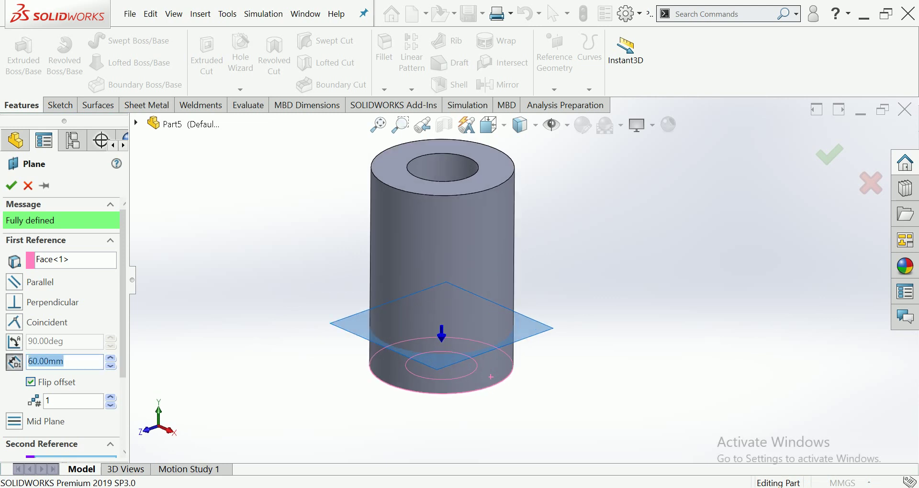
pyautogui.write('80')
pyautogui.press('Return')
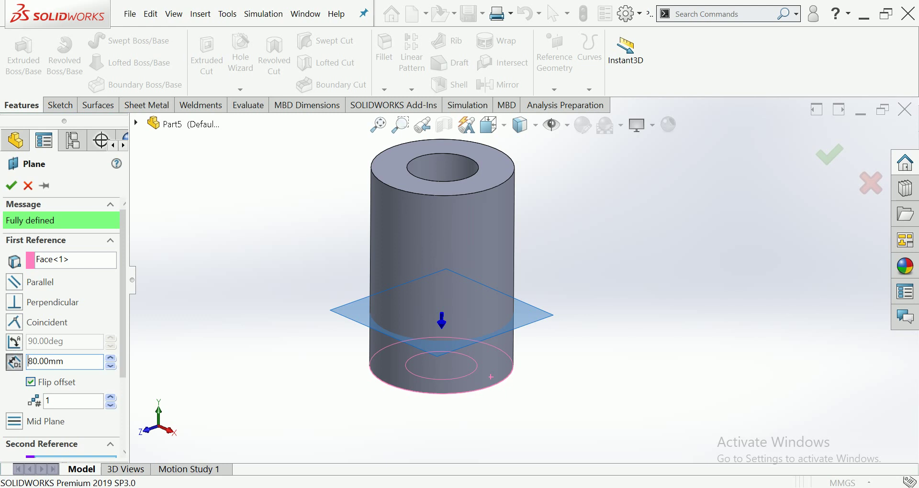
pyautogui.press('Return')
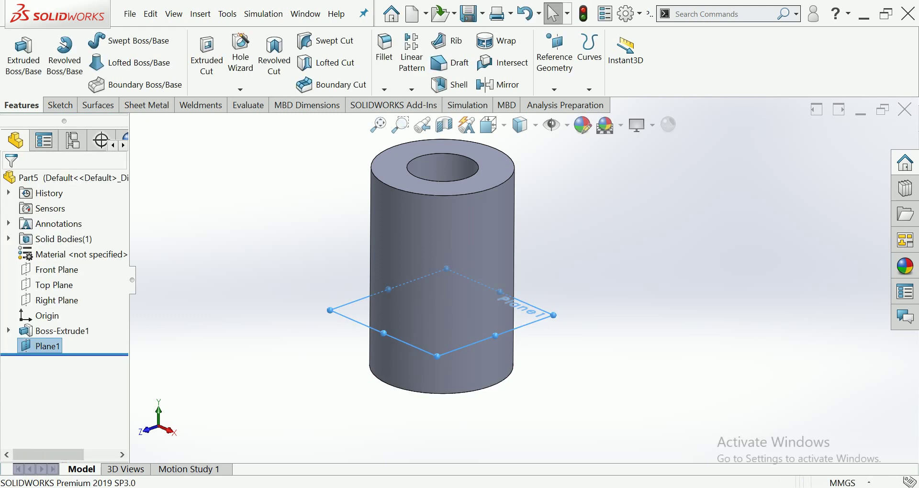
pyautogui.rightClick(550, 309)
# Start a sketch on Plane1 and orient the view Normal To it
pyautogui.click(561, 286)
pyautogui.scroll(3, 526, 282)
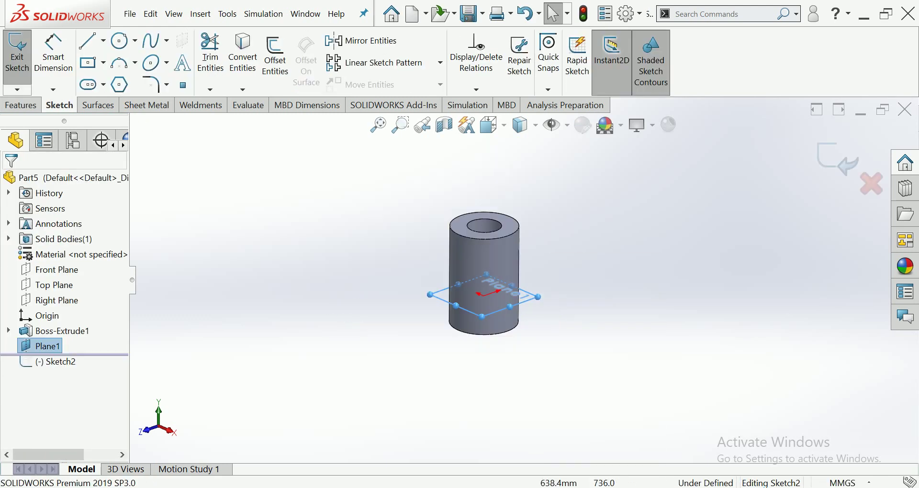
pyautogui.click(493, 125)
pyautogui.click(570, 148)
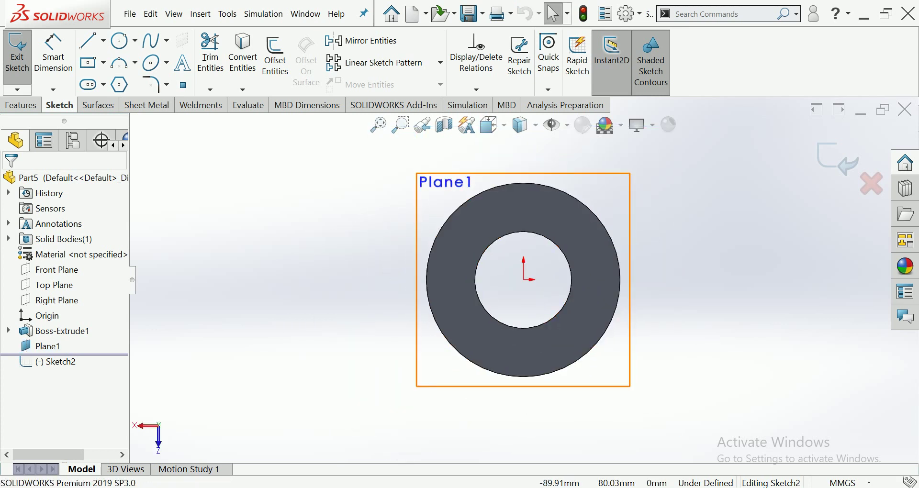
# Drag Plane1's handles to shrink its outline to a small rectangle
pyautogui.click(418, 177)
pyautogui.moveTo(416, 173); pyautogui.dragTo(826, 349)
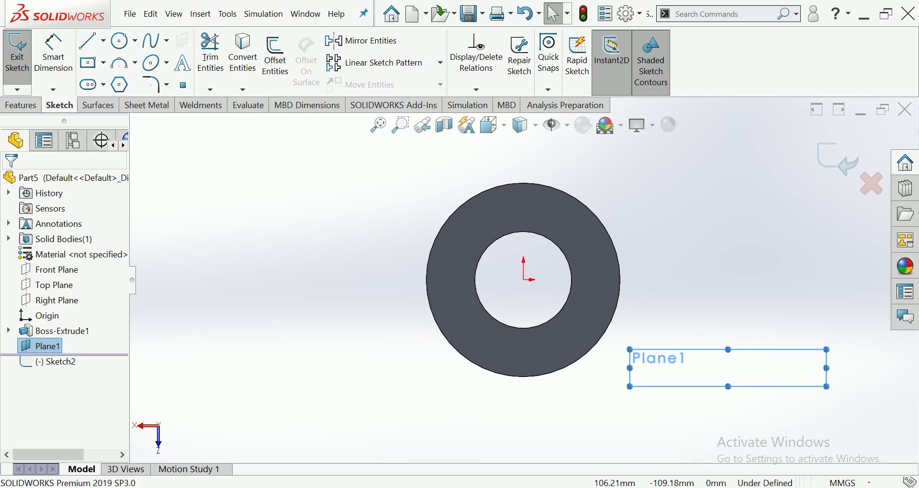
pyautogui.moveTo(629, 387); pyautogui.dragTo(731, 412)
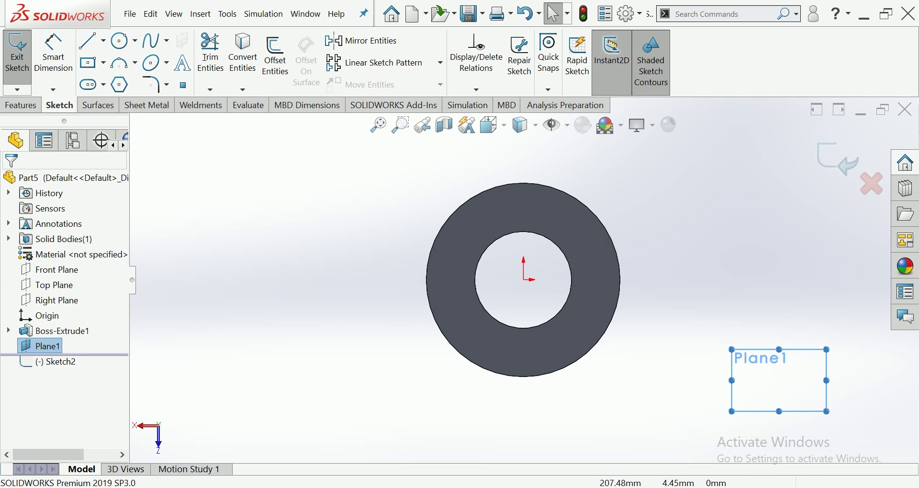
pyautogui.scroll(-2, 761, 258)
pyautogui.scroll(1, 431, 319)
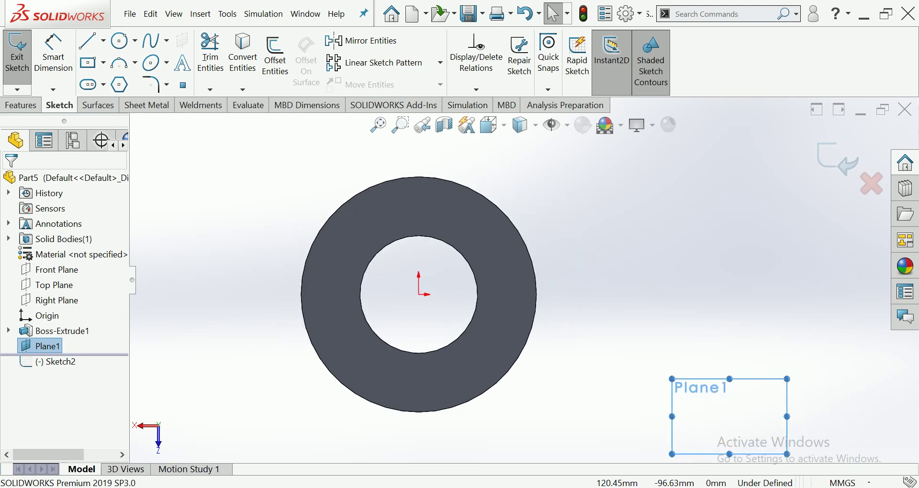
# Draw two origin-centred circles tracing the R50 bore and the tube's outer edge
pyautogui.click(120, 41)
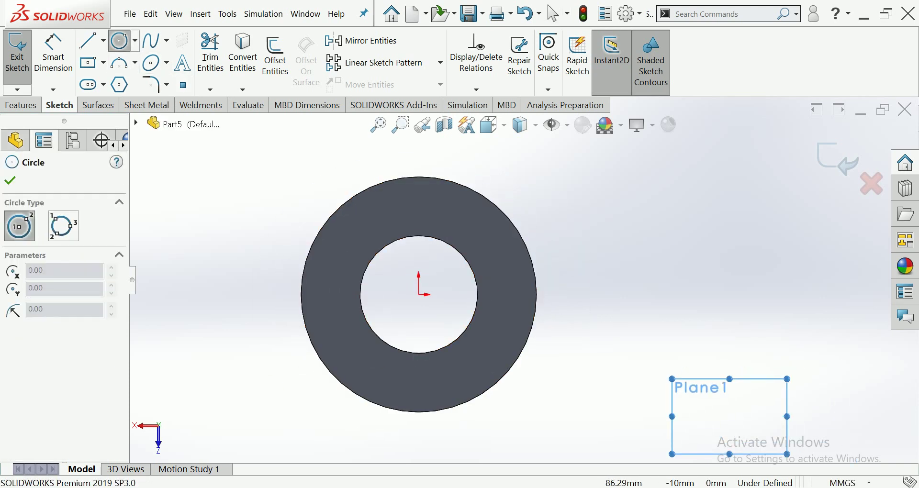
pyautogui.click(419, 295)
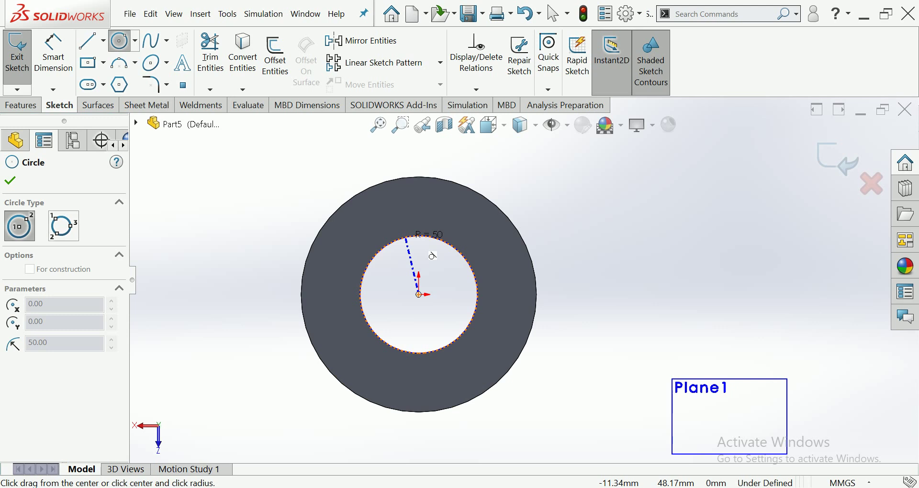
pyautogui.click(432, 255)
pyautogui.click(419, 294)
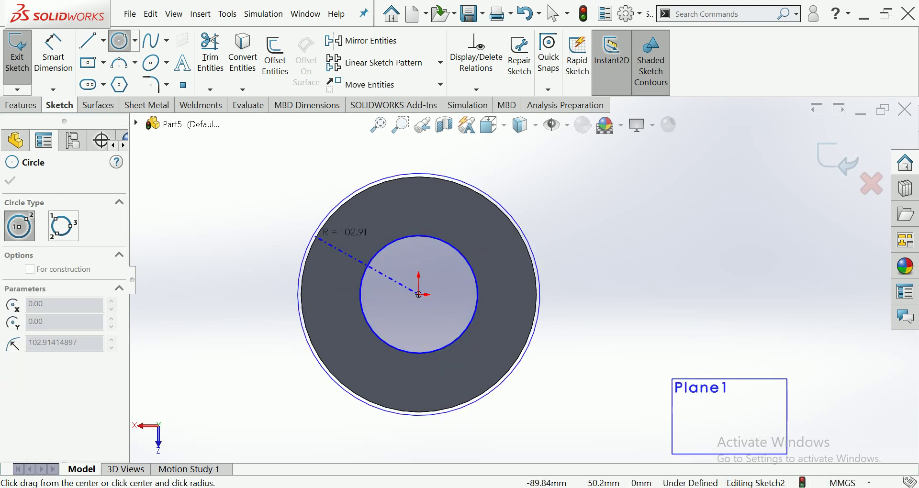
pyautogui.click(315, 238)
pyautogui.scroll(-3, 522, 280)
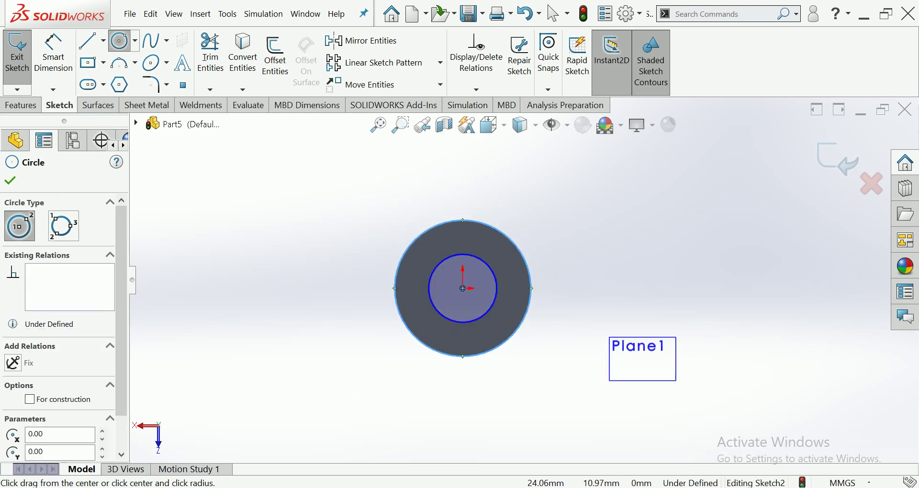
pyautogui.scroll(-2, 522, 280)
pyautogui.scroll(1, 482, 285)
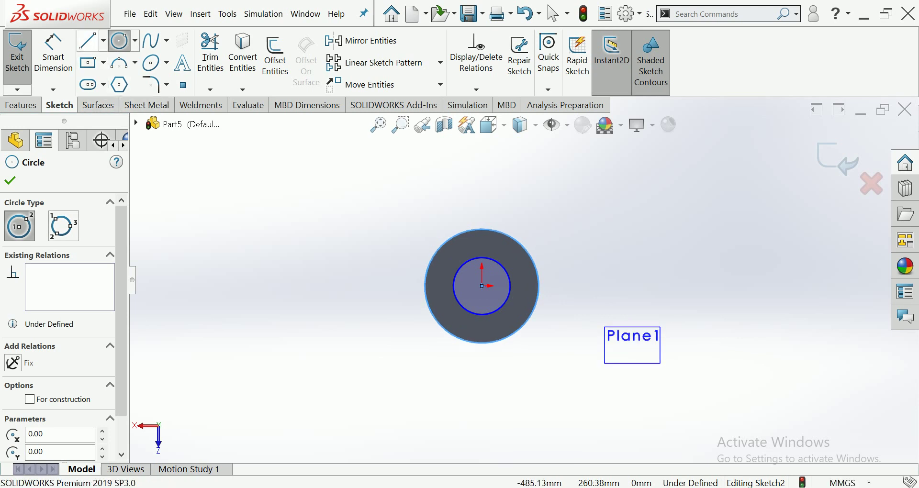
# Draw a horizontal centerline from the outer circle's left edge far to the left
pyautogui.click(103, 41)
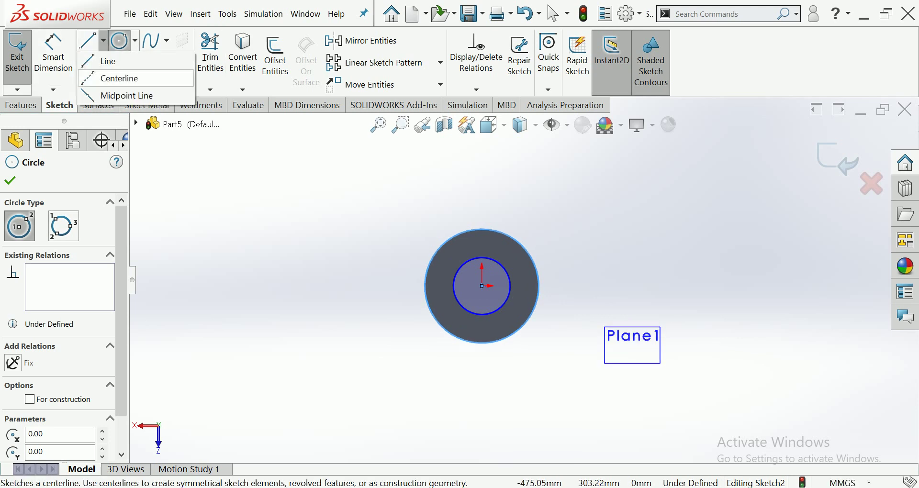
pyautogui.click(131, 76)
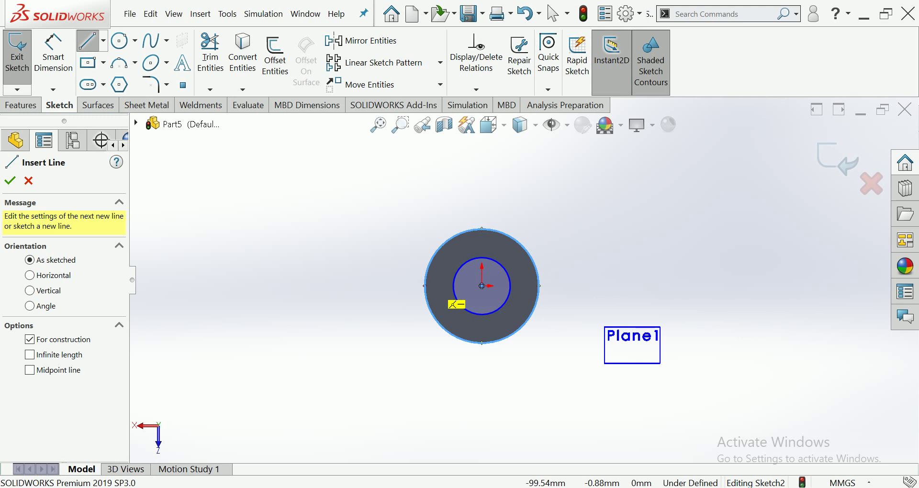
pyautogui.click(425, 286)
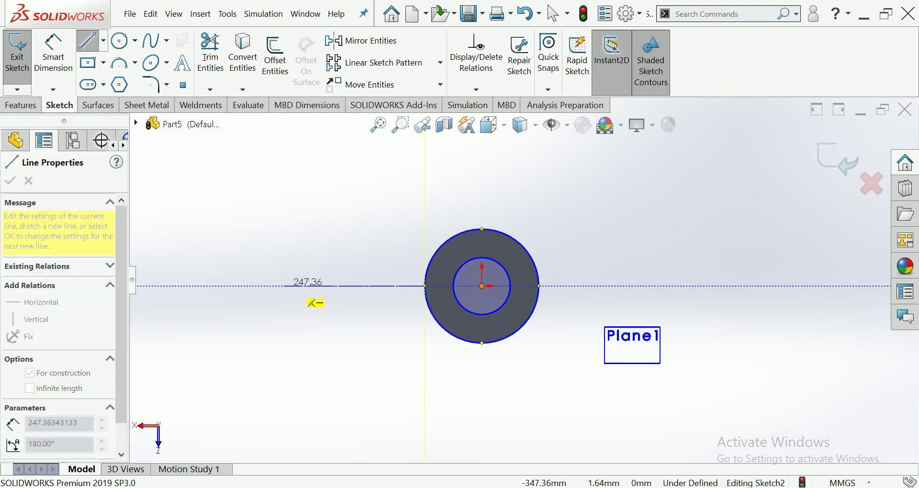
pyautogui.click(296, 286)
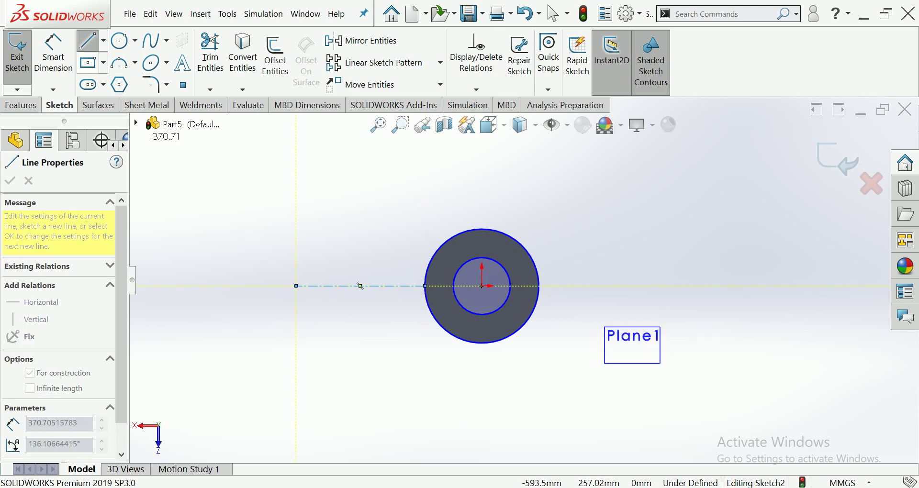
# Dimension the centerline length at 125 mm, then revise it to 150 mm
pyautogui.press('d')
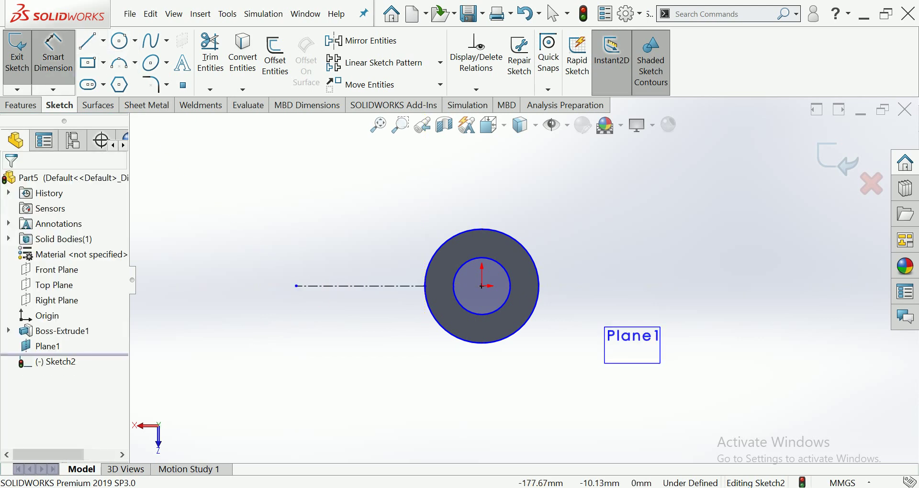
pyautogui.click(359, 286)
pyautogui.click(364, 358)
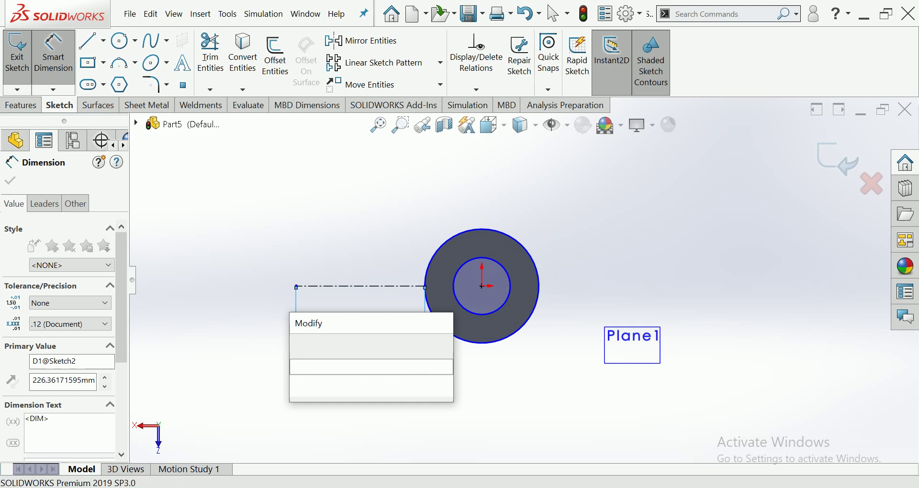
pyautogui.write('125')
pyautogui.press('Return')
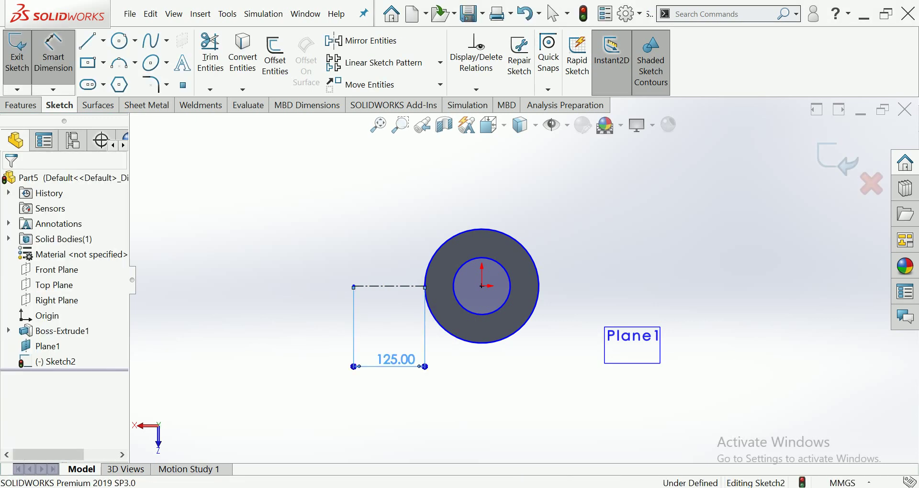
pyautogui.doubleClick(397, 360)
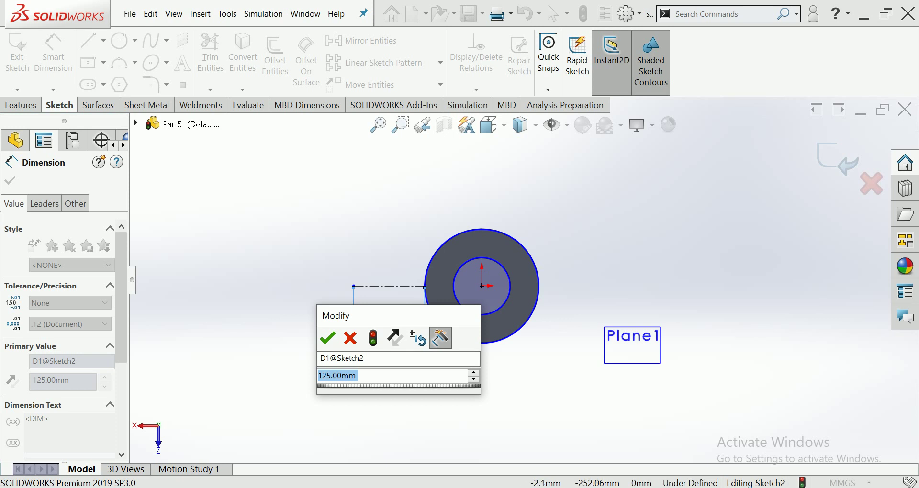
pyautogui.write('150')
pyautogui.press('Return')
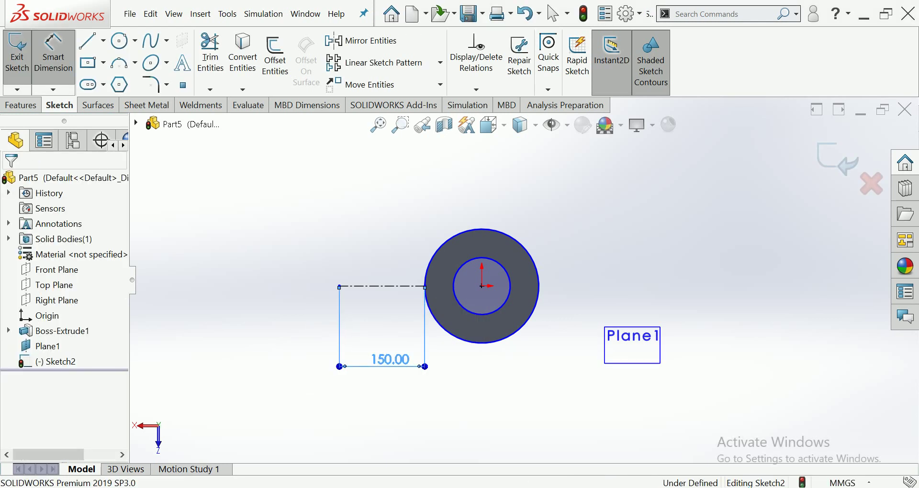
# Change the centerline dimension to 200 mm, then to 250 mm
pyautogui.doubleClick(390, 360)
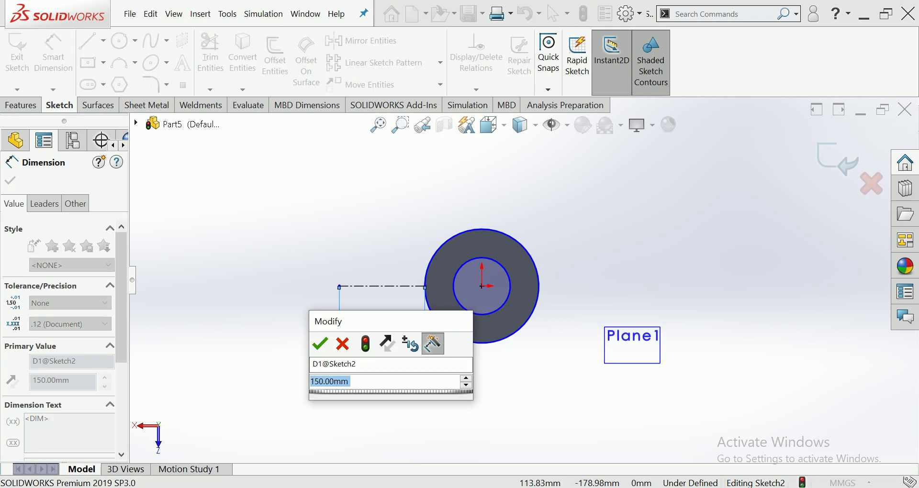
pyautogui.write('50')
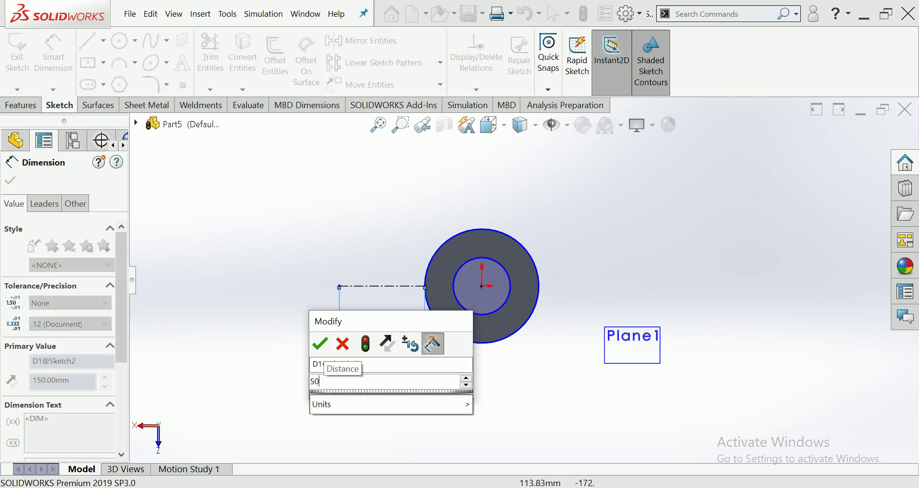
pyautogui.press('BackSpace')
pyautogui.press('BackSpace')
pyautogui.write('200')
pyautogui.press('Return')
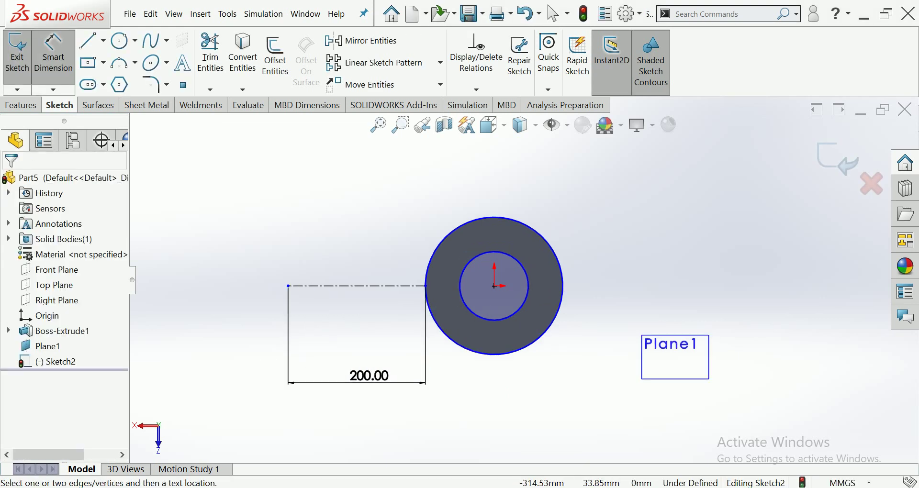
pyautogui.click(369, 376)
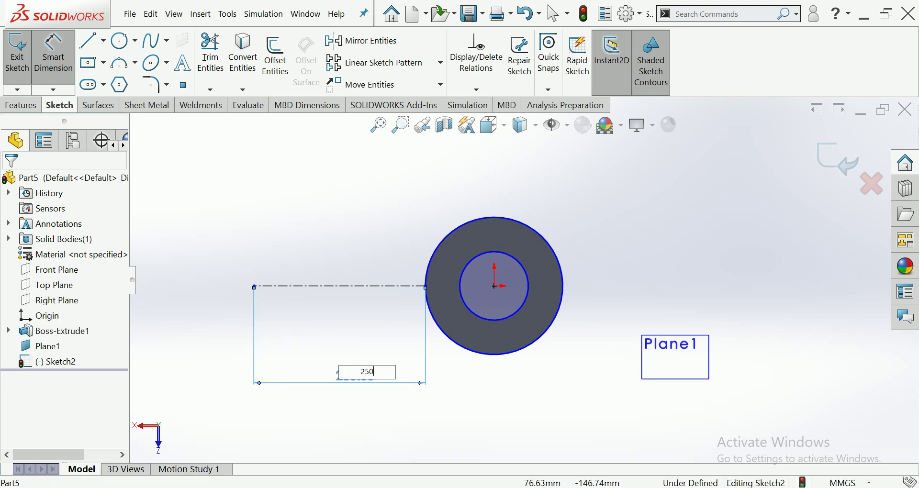
pyautogui.press('Return')
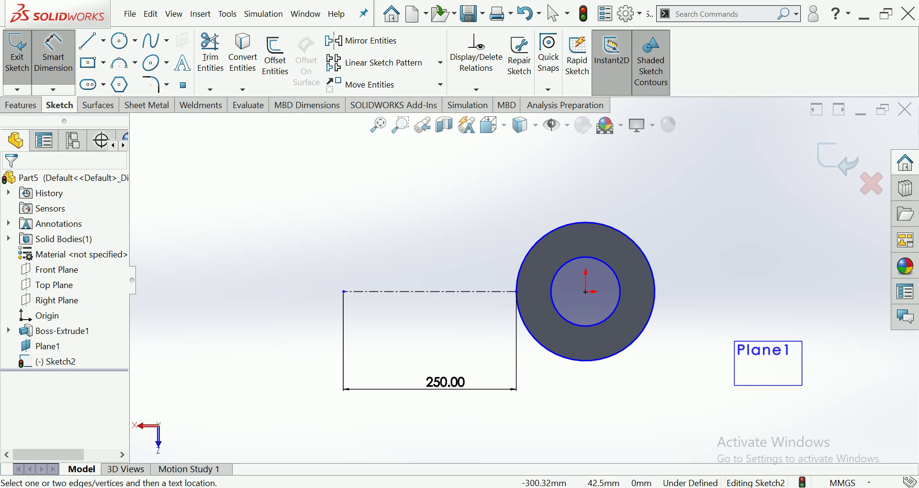
pyautogui.press('Escape')
# Draw two concentric circles centred on the centerline's far end
pyautogui.click(119, 41)
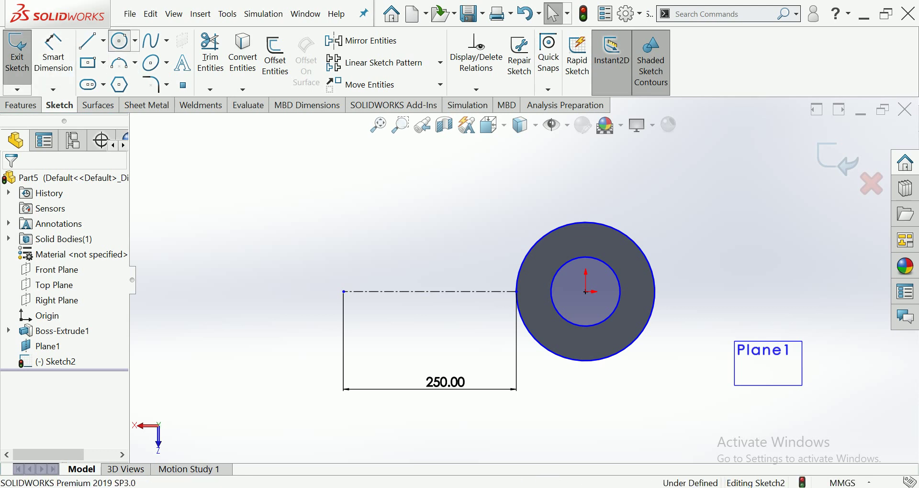
pyautogui.click(344, 291)
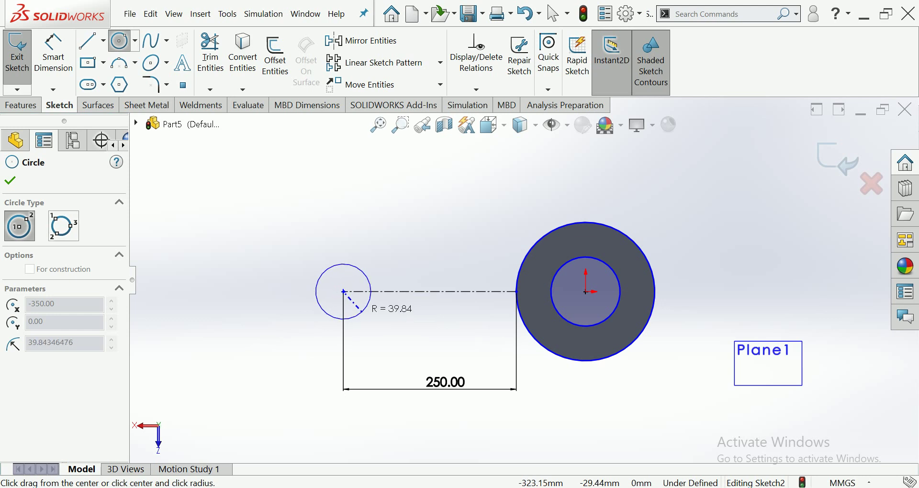
pyautogui.click(369, 308)
pyautogui.click(343, 291)
pyautogui.click(352, 300)
# Dimension the boss circles to Ø90 mm outer and Ø40 mm hole
pyautogui.click(54, 52)
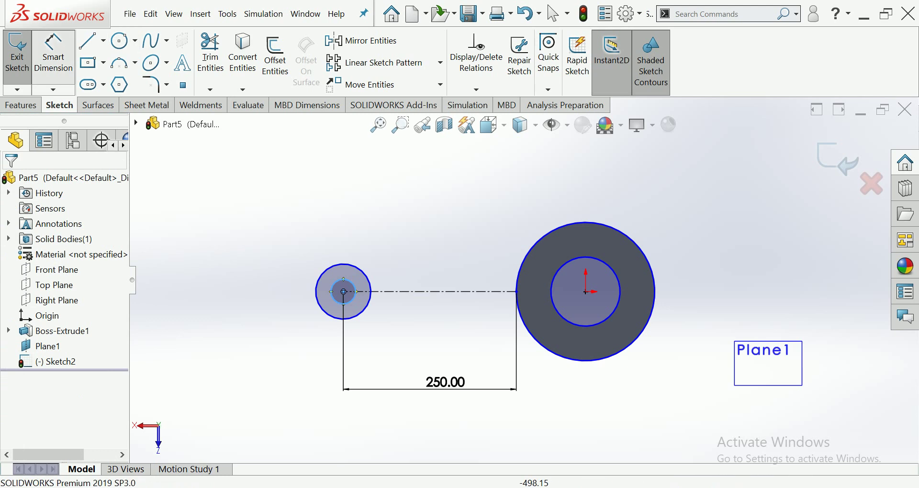
pyautogui.click(334, 317)
pyautogui.click(302, 402)
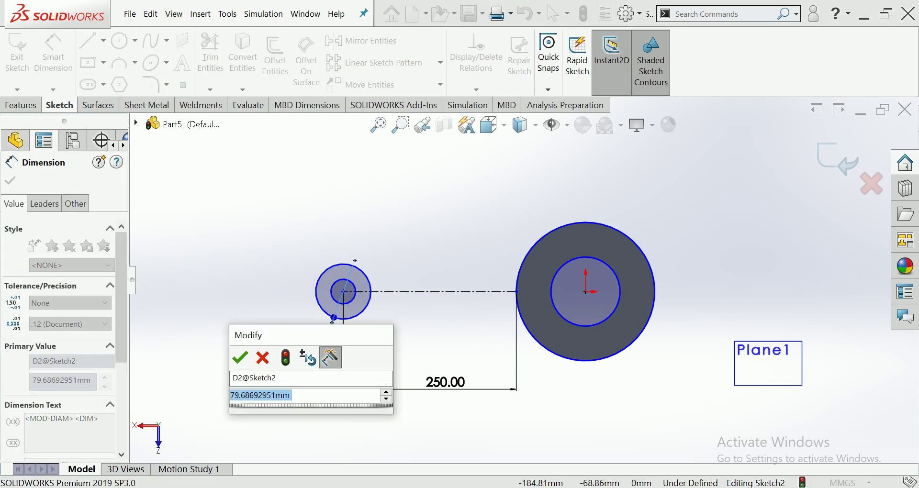
pyautogui.write('8')
pyautogui.press('BackSpace')
pyautogui.write('90')
pyautogui.press('Return')
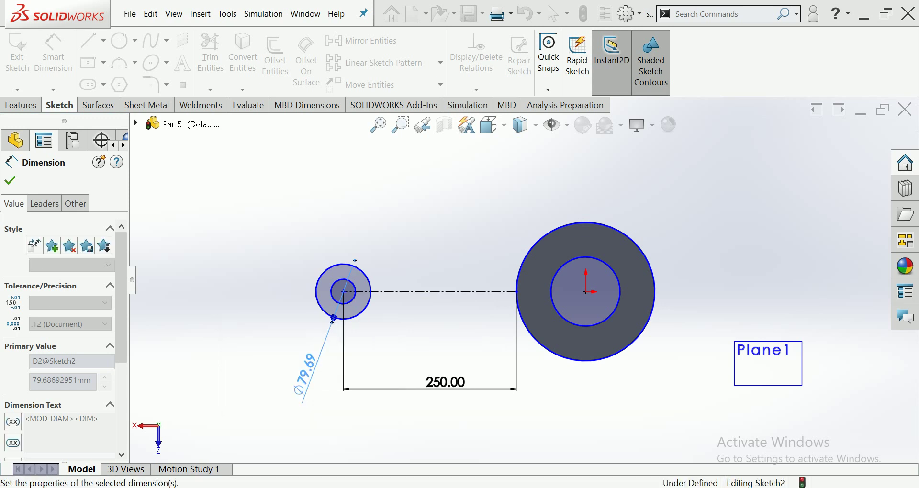
pyautogui.click(349, 283)
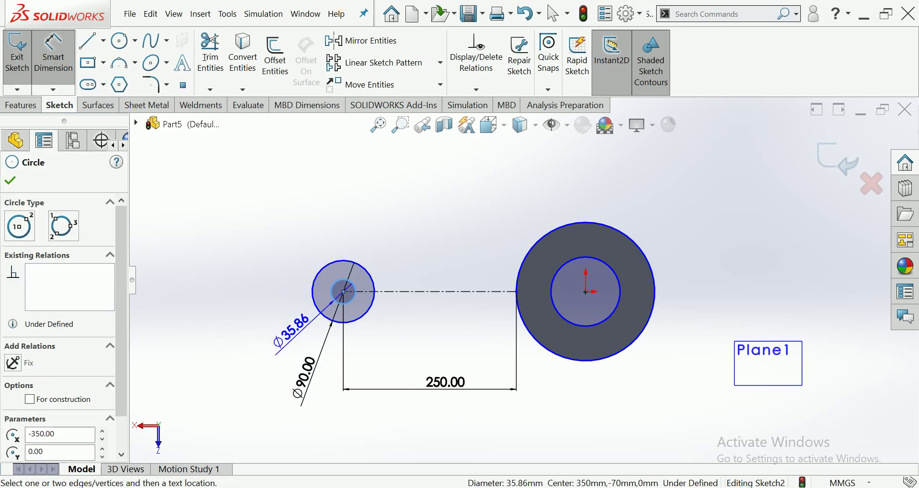
pyautogui.click(292, 335)
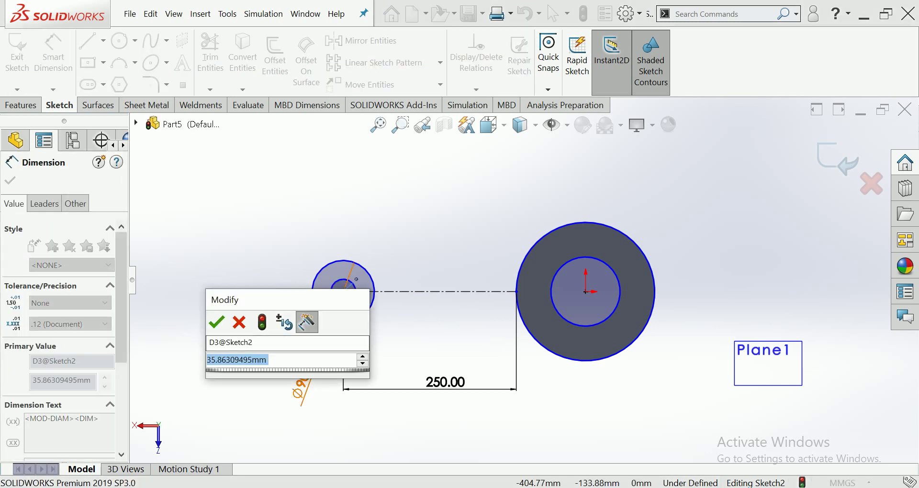
pyautogui.write('40')
pyautogui.press('Return')
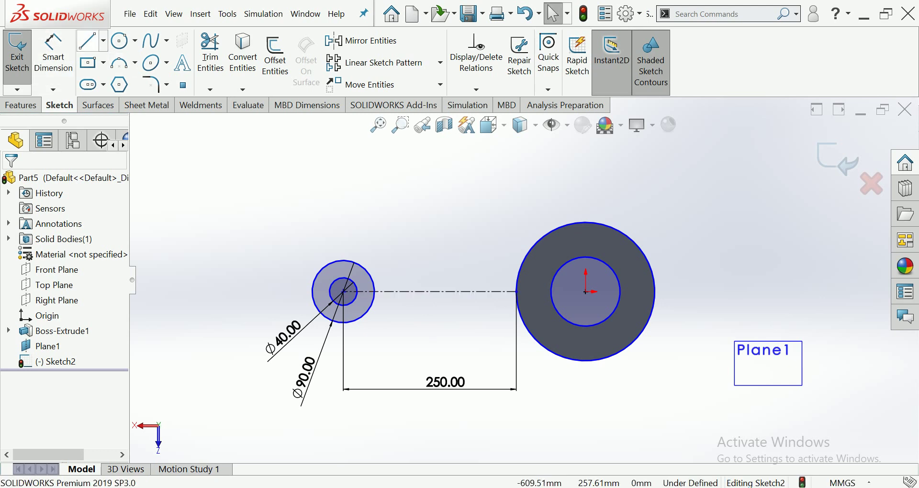
# Draw a line from above the Ø90 boss to above the tube's circle
pyautogui.click(87, 40)
pyautogui.click(304, 254)
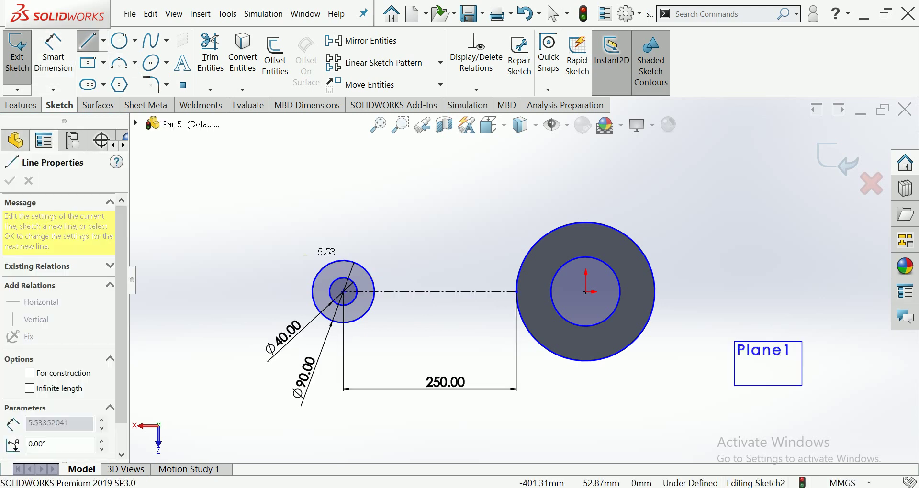
pyautogui.doubleClick(585, 209)
pyautogui.scroll(-2, 611, 201)
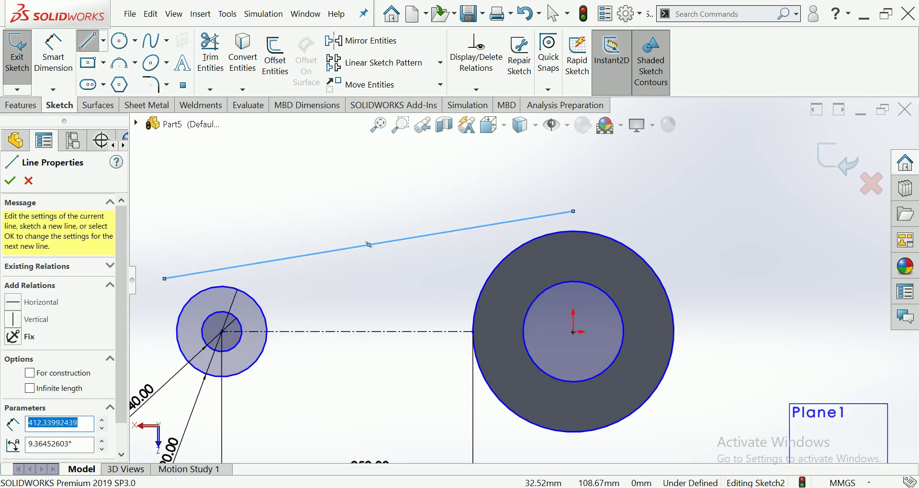
pyautogui.press('Escape')
pyautogui.scroll(2, 522, 282)
# Make the line tangent to the tube's outer circle and settle its position
pyautogui.click(508, 268)
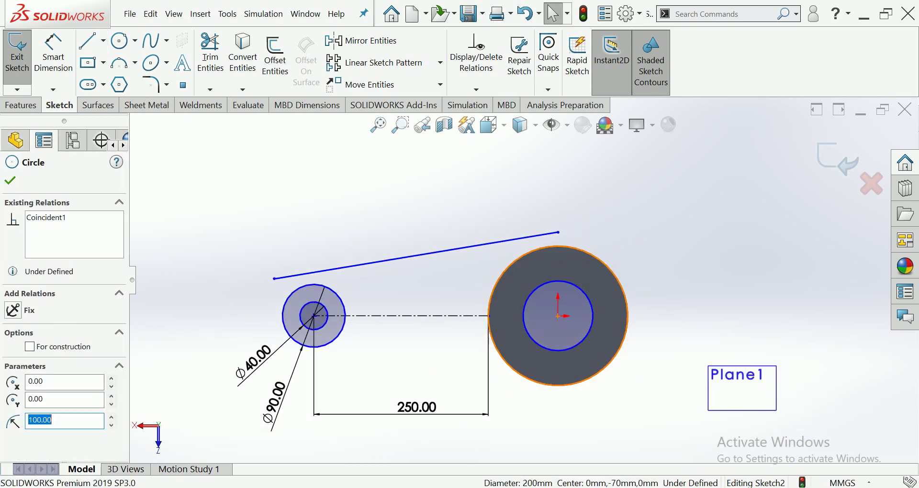
pyautogui.click(416, 255)
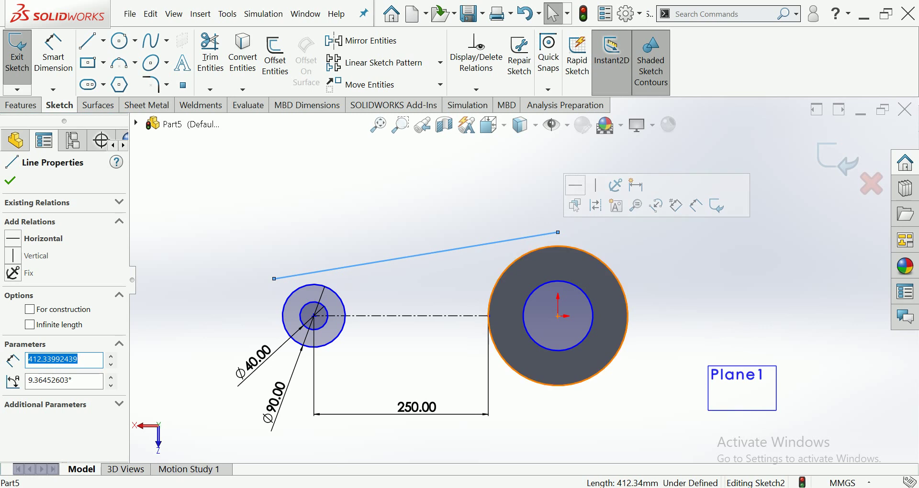
pyautogui.keyDown('ctrl'); pyautogui.click(488, 306); pyautogui.keyUp('ctrl')
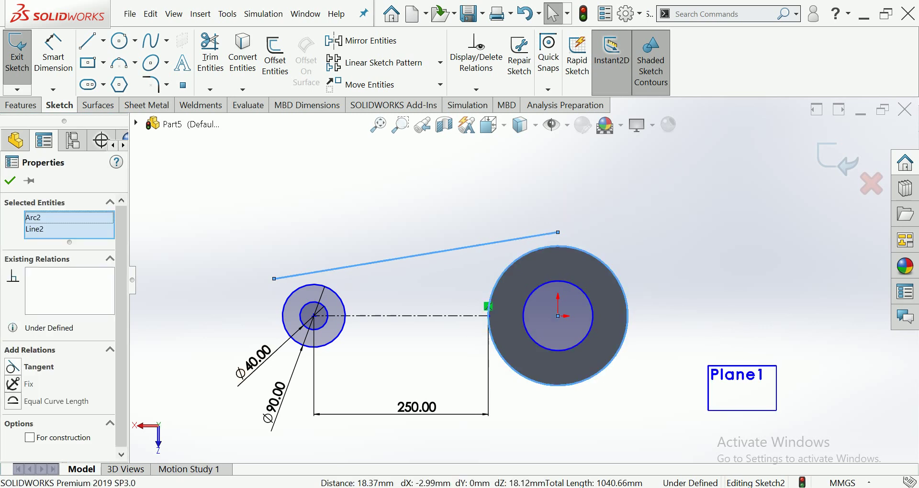
pyautogui.click(38, 366)
pyautogui.click(258, 276)
pyautogui.scroll(-3, 258, 277)
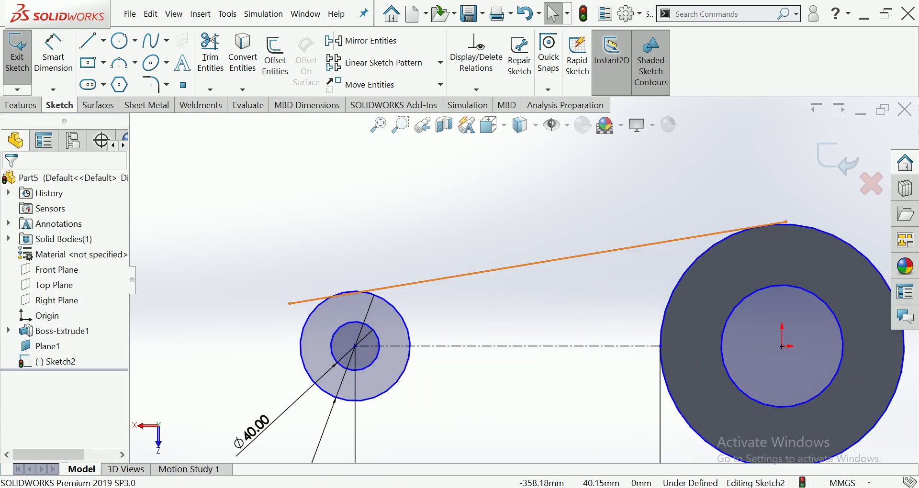
pyautogui.moveTo(526, 261); pyautogui.dragTo(526, 242)
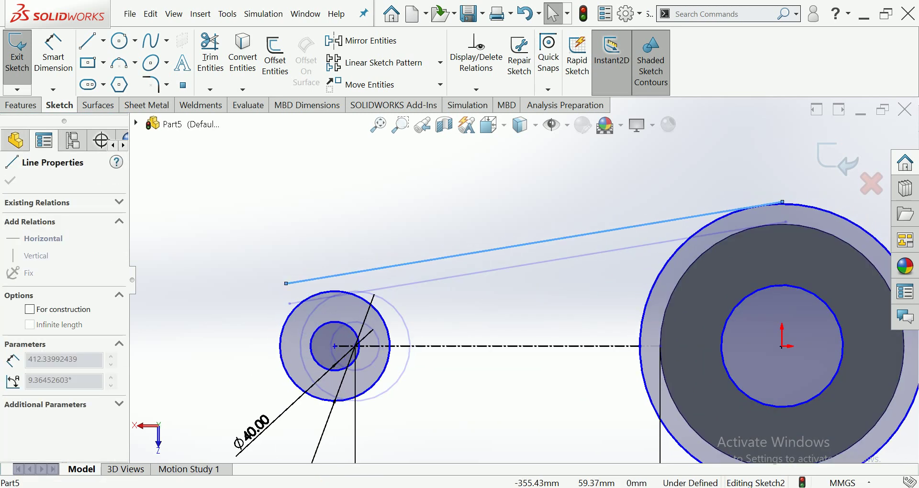
pyautogui.press('Escape')
pyautogui.scroll(3, 524, 280)
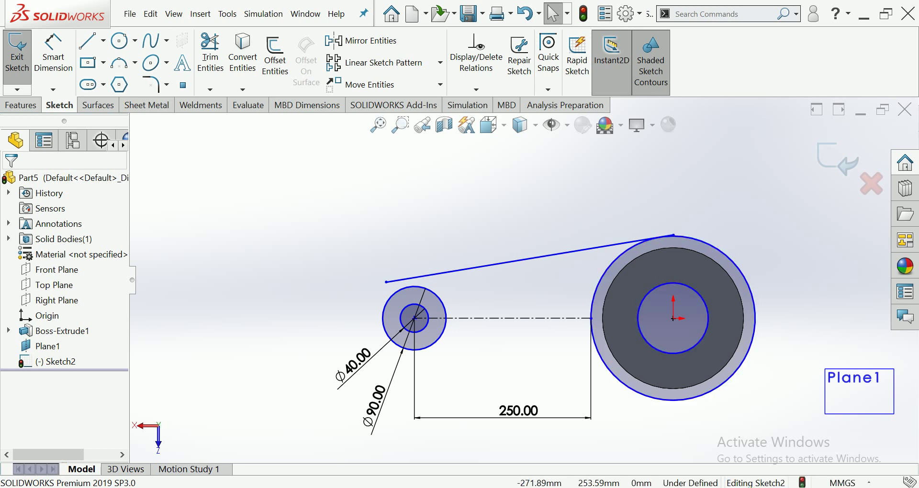
pyautogui.moveTo(526, 259); pyautogui.dragTo(527, 271)
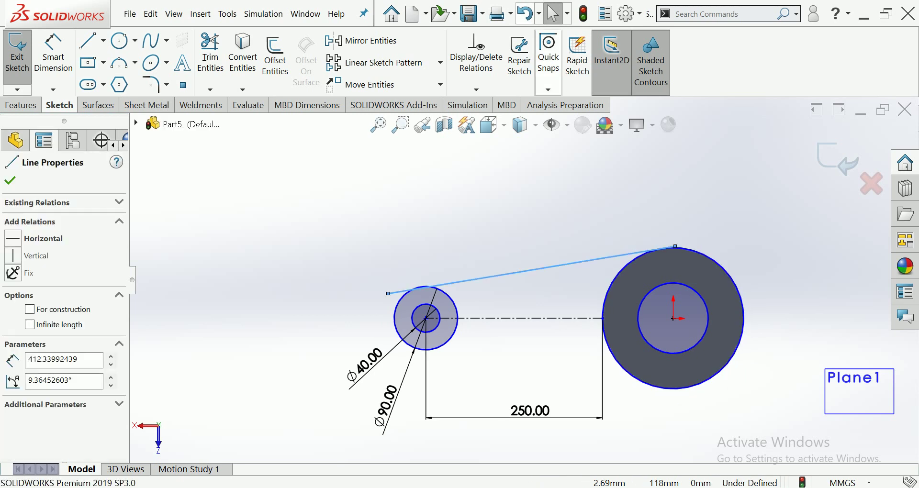
pyautogui.press('Escape')
# Dimension the boss centre to tube centre distance at 350 mm
pyautogui.click(53, 53)
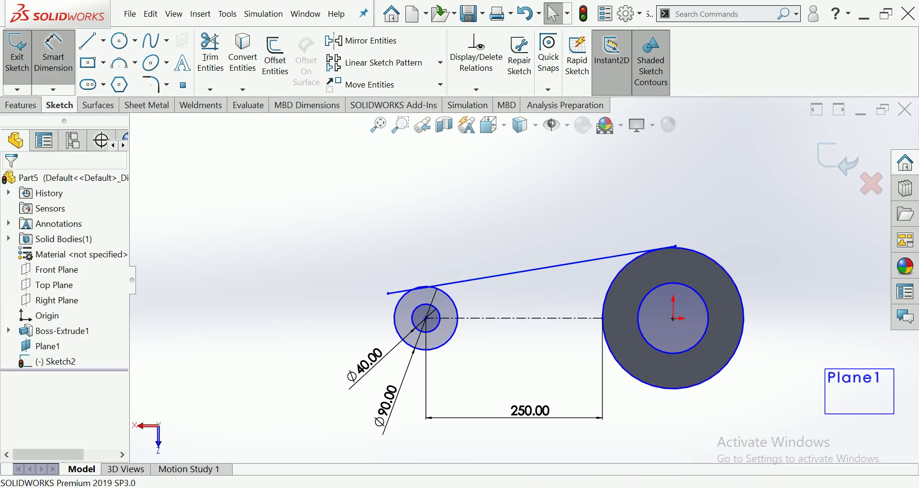
pyautogui.click(426, 318)
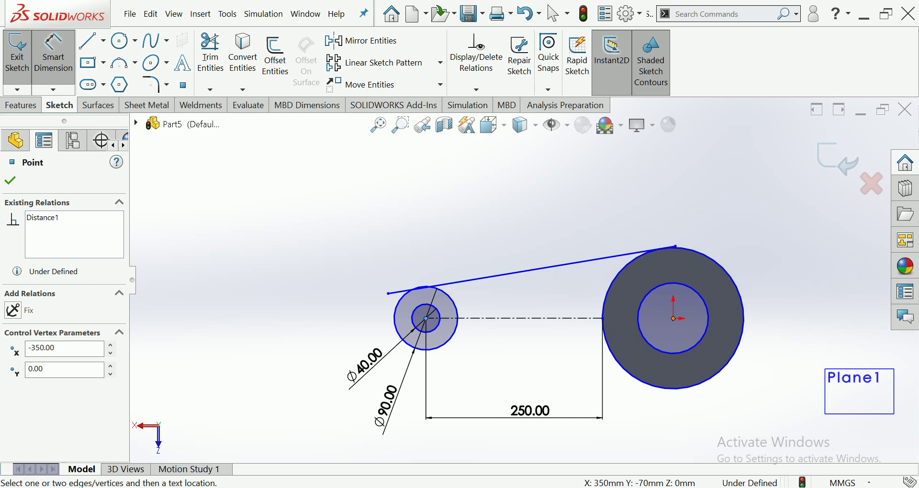
pyautogui.click(674, 318)
pyautogui.scroll(3, 519, 280)
pyautogui.click(536, 385)
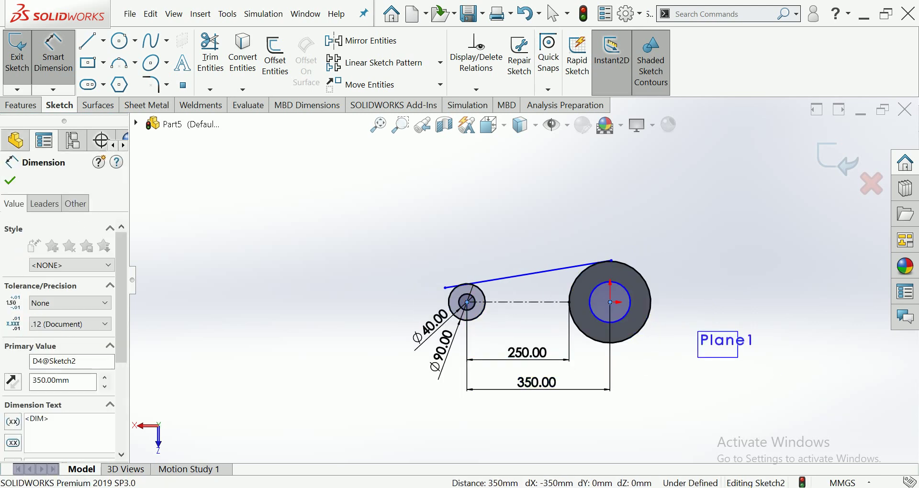
pyautogui.press('Return')
# Undo the redundant 350 mm dimension and make the top line tangent to the Ø90 boss circle
pyautogui.hotkey('ctrl', 'z')
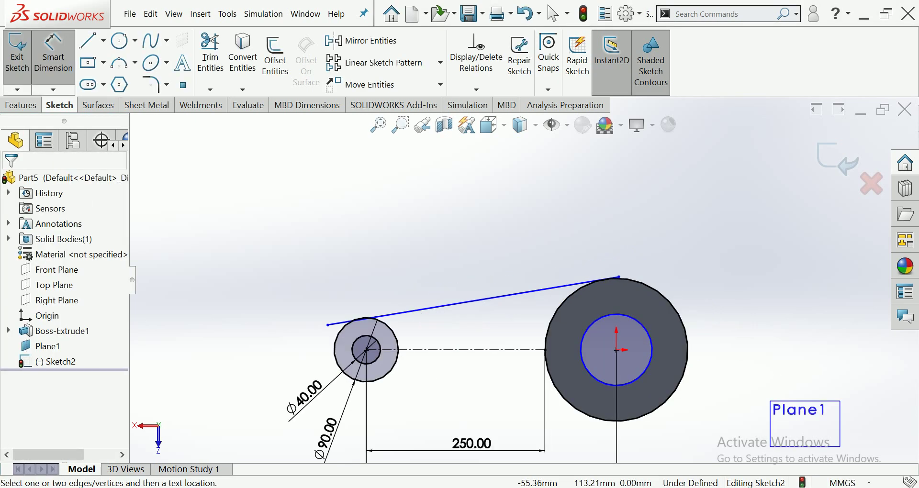
pyautogui.press('Escape')
pyautogui.scroll(-4, 359, 320)
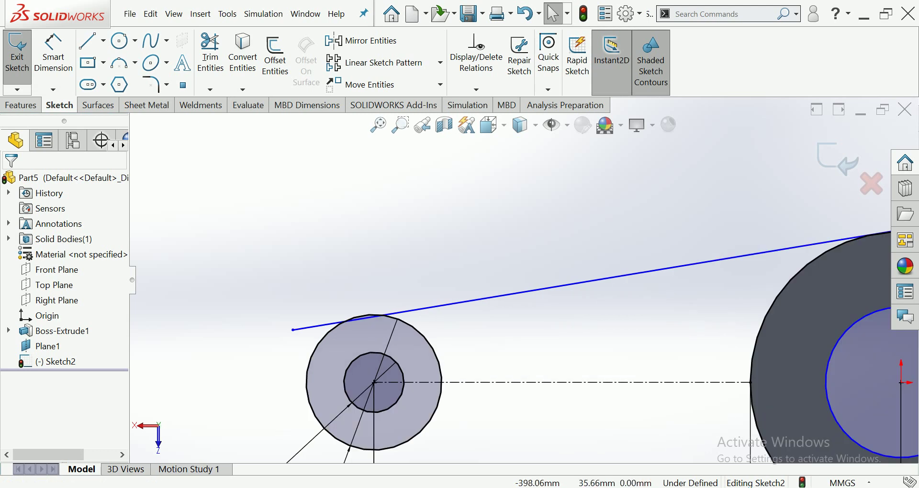
pyautogui.click(527, 292)
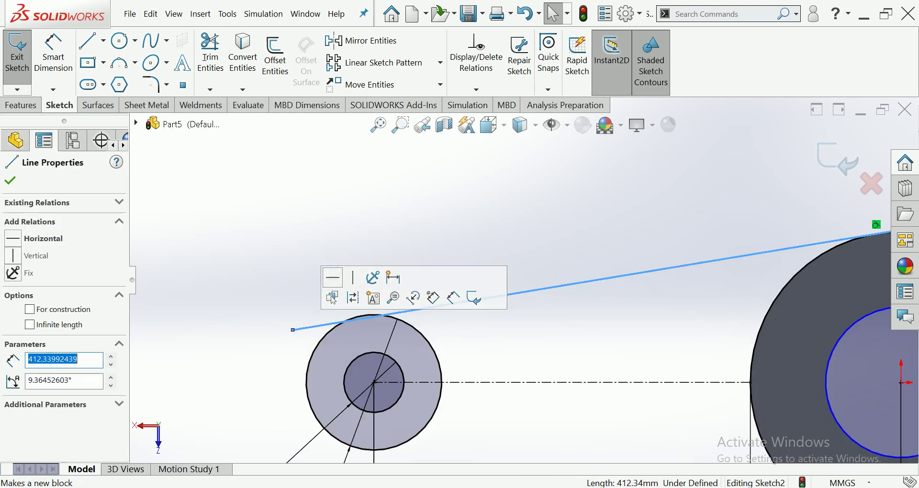
pyautogui.moveTo(293, 329); pyautogui.dragTo(315, 304)
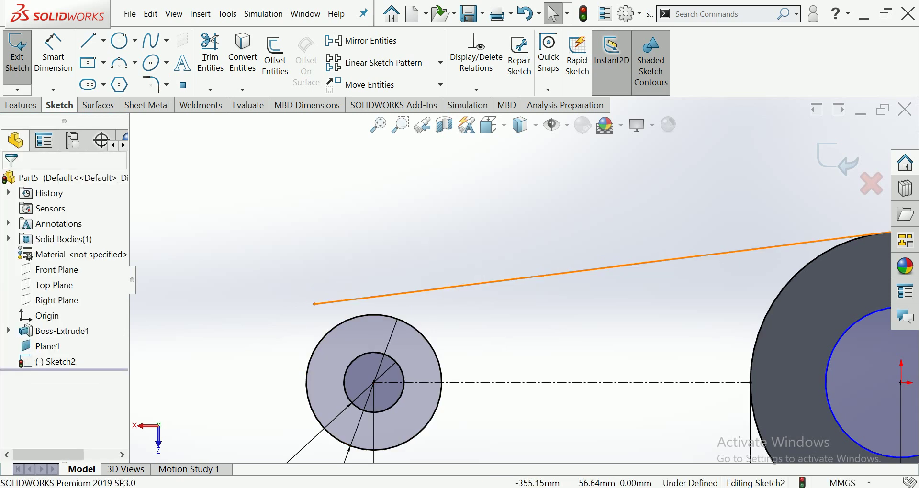
pyautogui.click(527, 278)
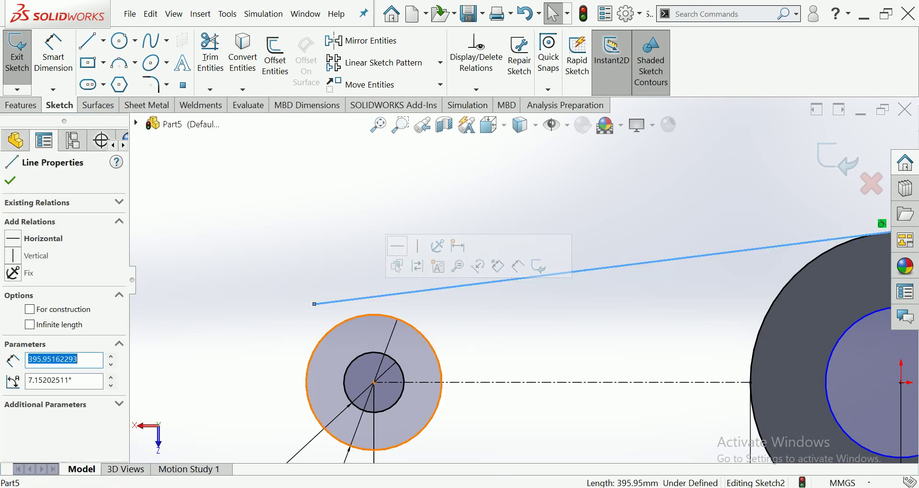
pyautogui.keyDown('ctrl'); pyautogui.click(325, 335); pyautogui.keyUp('ctrl')
pyautogui.click(13, 367)
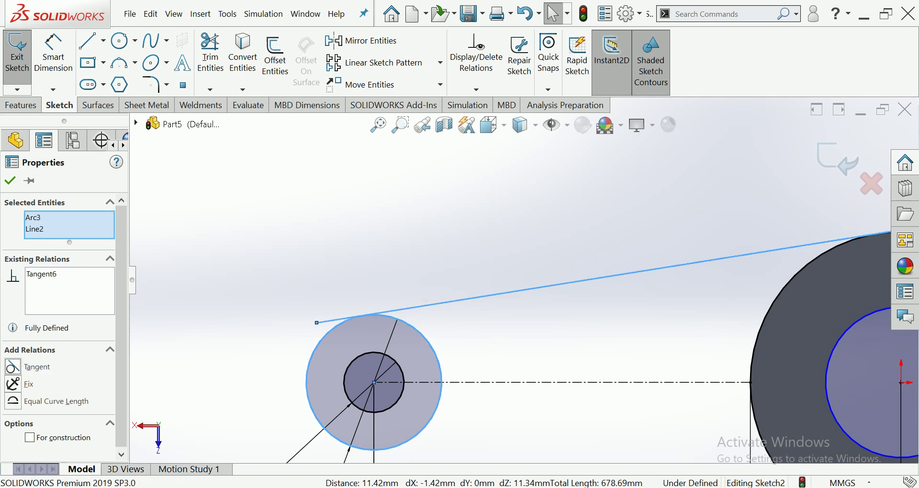
pyautogui.press('Escape')
# Open Trim Entities and leave it without trimming anything
pyautogui.scroll(-5, 665, 261)
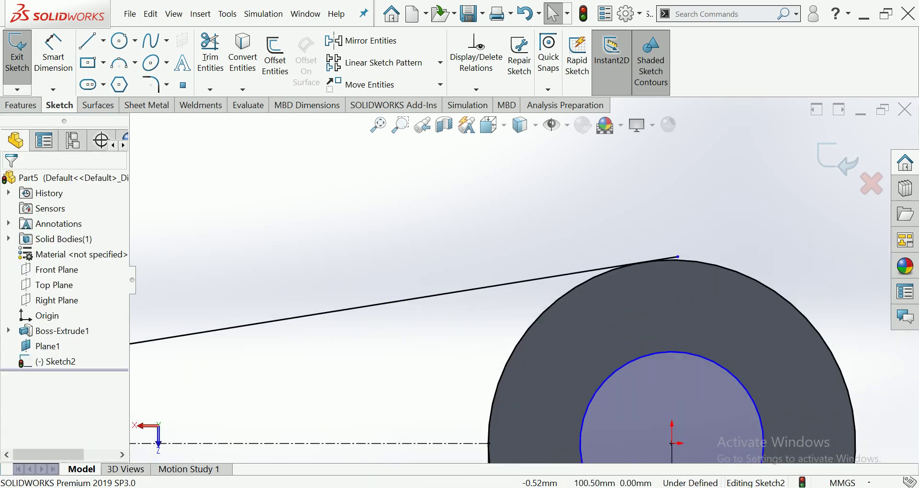
pyautogui.scroll(5, 526, 280)
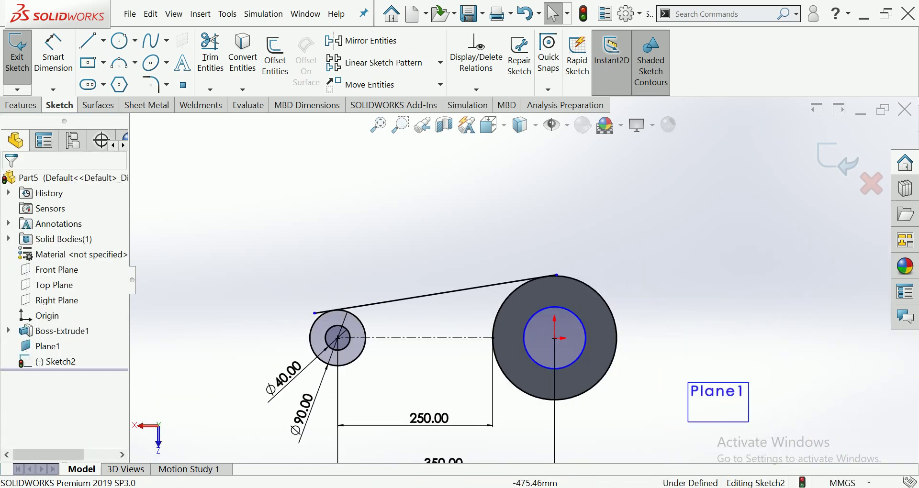
pyautogui.click(210, 52)
pyautogui.scroll(-3, 280, 311)
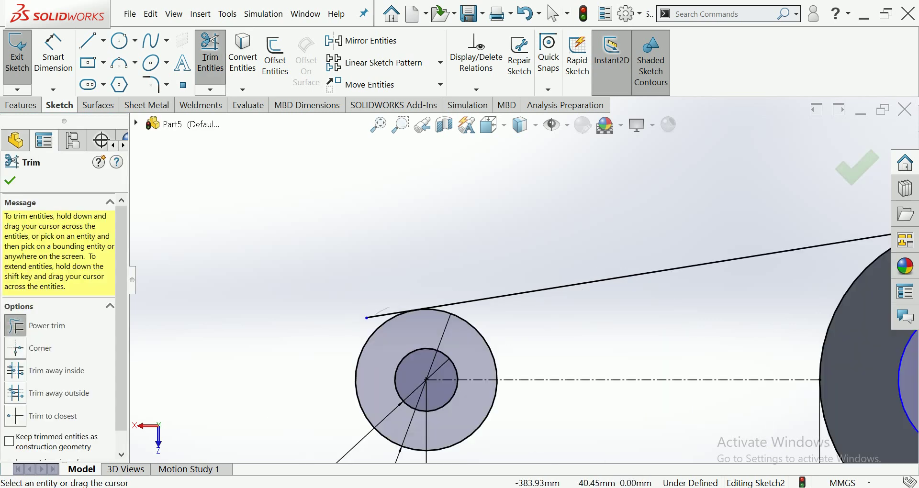
pyautogui.scroll(3, 531, 264)
pyautogui.scroll(-2, 599, 268)
pyautogui.scroll(-3, 598, 268)
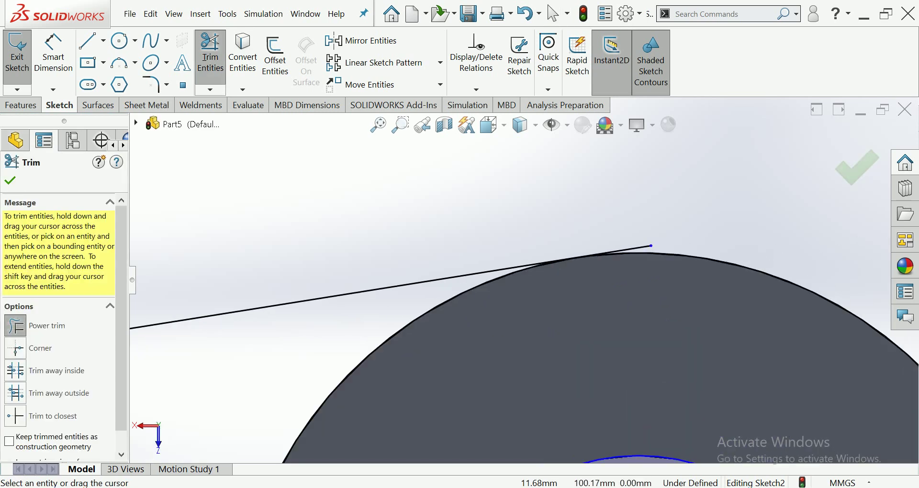
pyautogui.scroll(-1, 598, 268)
pyautogui.scroll(1, 599, 268)
pyautogui.scroll(2, 598, 268)
pyautogui.scroll(2, 599, 268)
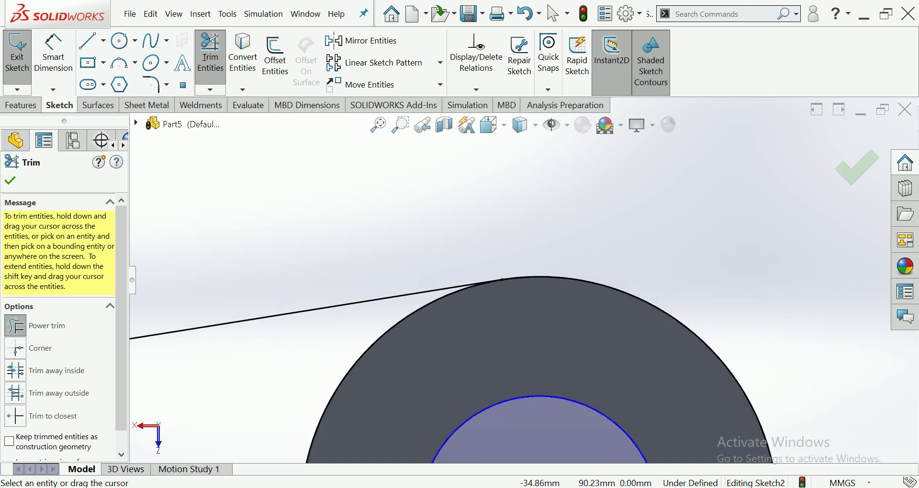
pyautogui.scroll(2, 598, 268)
pyautogui.scroll(3, 510, 217)
pyautogui.press('Escape')
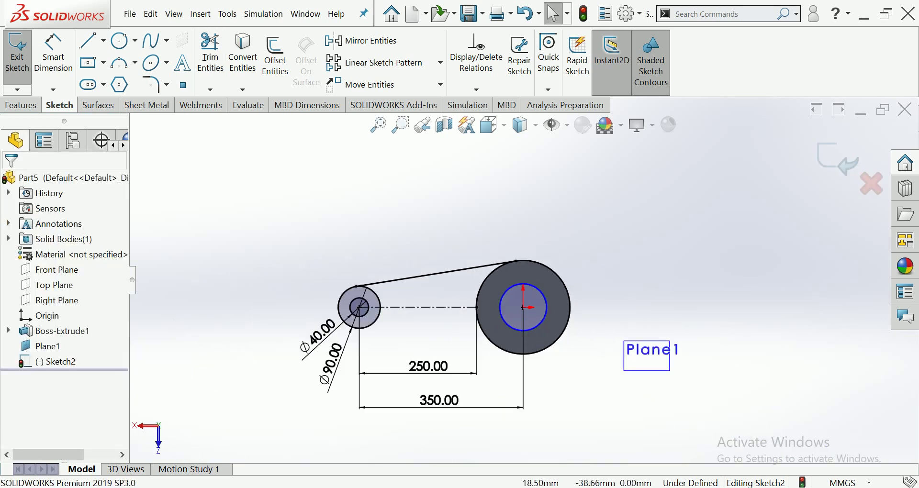
# Dimension the inner circle to a 100 mm diameter
pyautogui.click(53, 52)
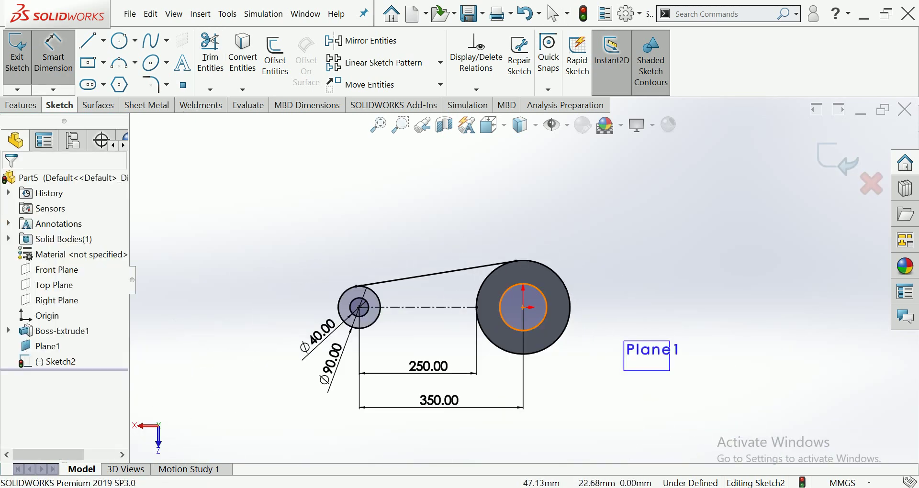
pyautogui.click(540, 291)
pyautogui.click(603, 259)
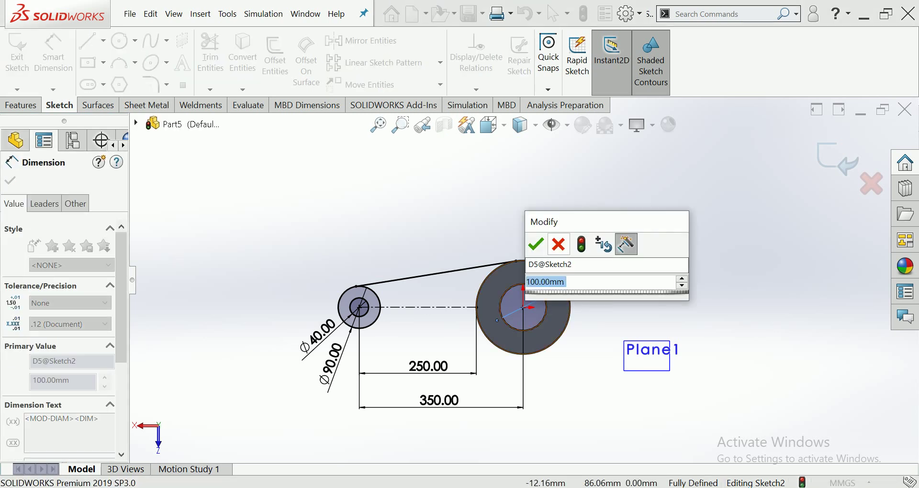
pyautogui.click(536, 244)
pyautogui.press('Escape')
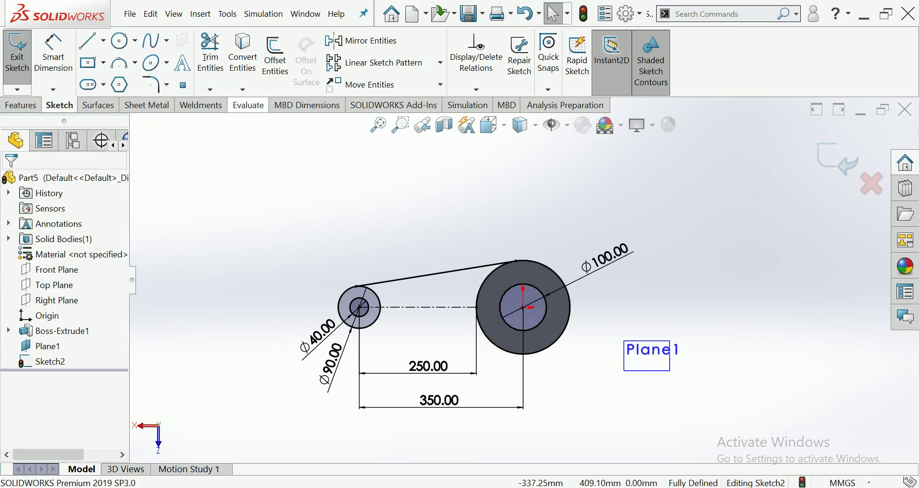
# Mirror the top tangent line about the horizontal centreline to form the bottom edge
pyautogui.click(363, 40)
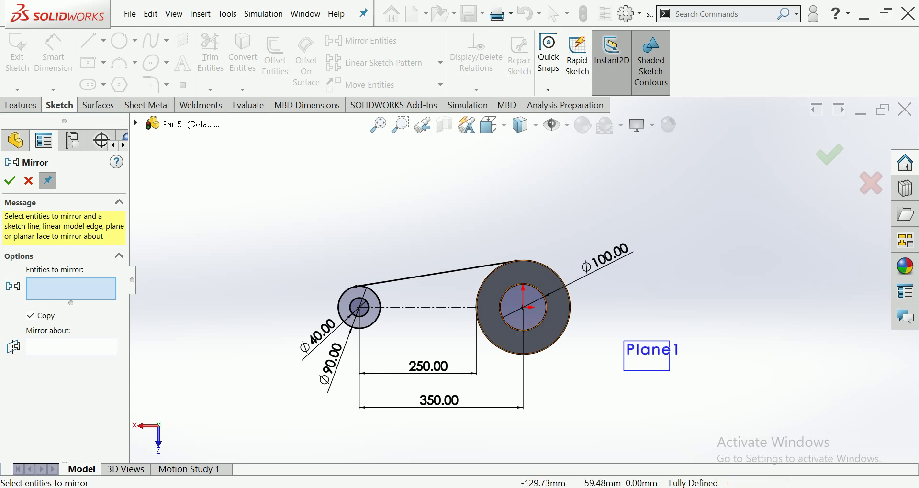
pyautogui.click(436, 274)
pyautogui.click(72, 347)
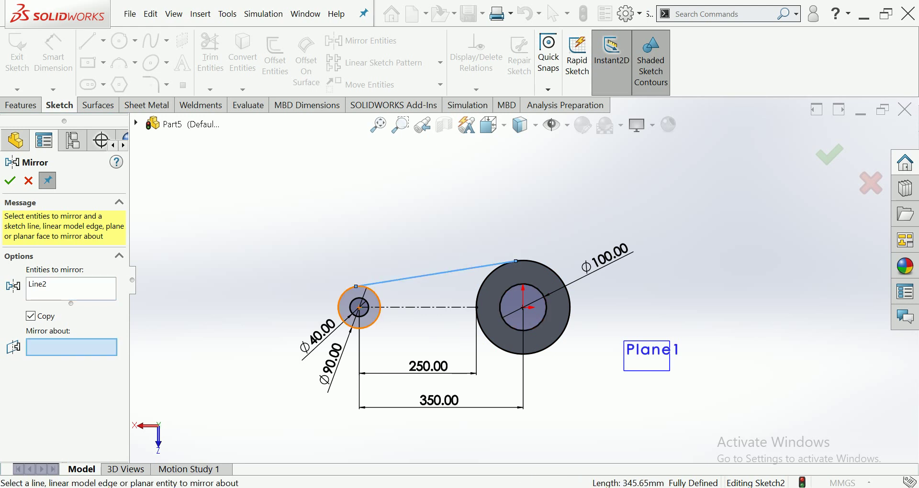
pyautogui.click(417, 307)
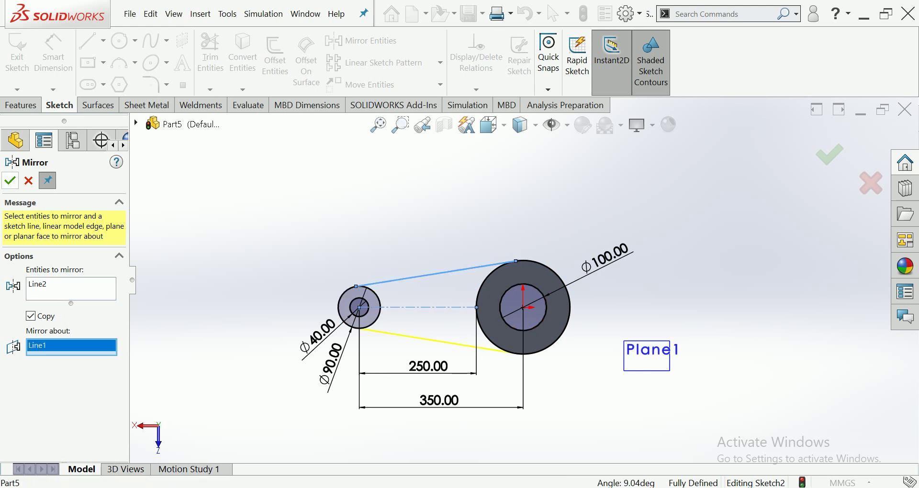
pyautogui.press('Return')
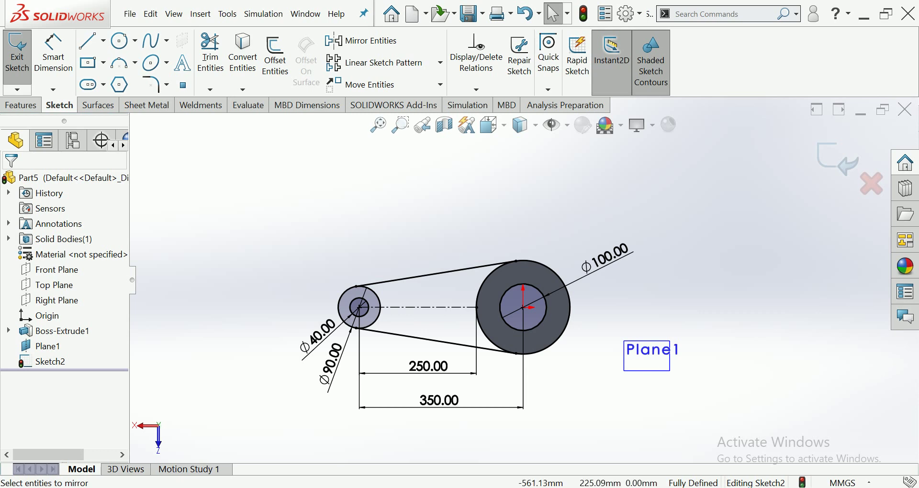
pyautogui.click(21, 105)
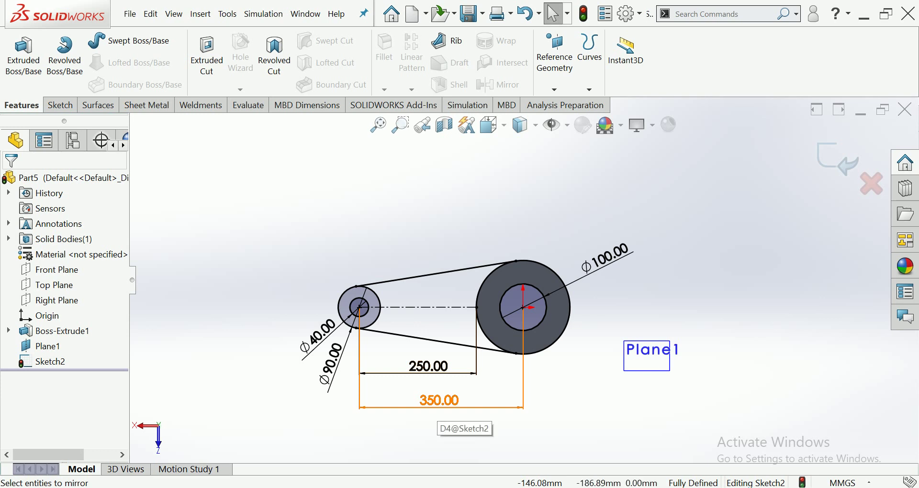
# Change the 250 mm centreline distance to 200 and the 350 mm distance to 300
pyautogui.doubleClick(429, 367)
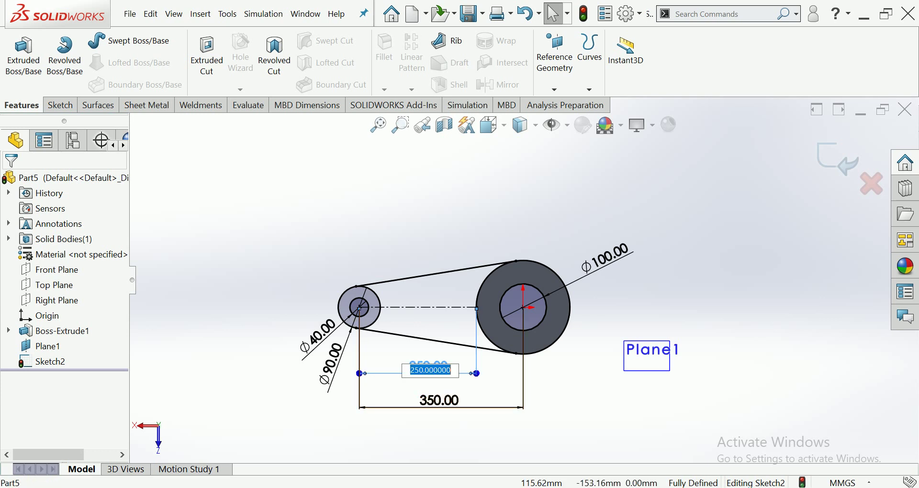
pyautogui.write('200')
pyautogui.press('Return')
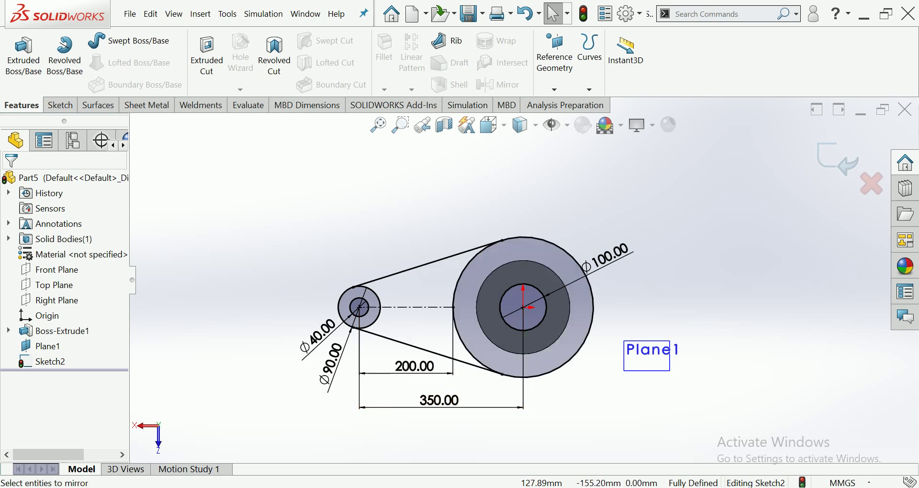
pyautogui.click(439, 399)
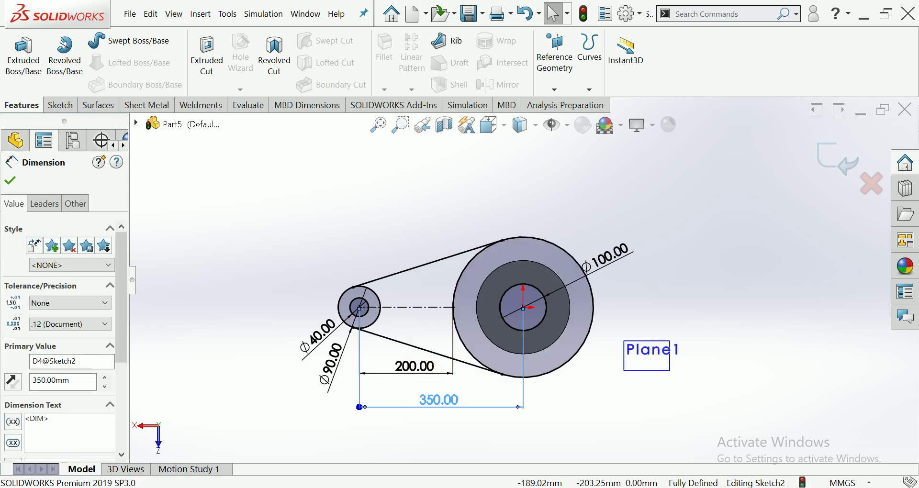
pyautogui.doubleClick(439, 399)
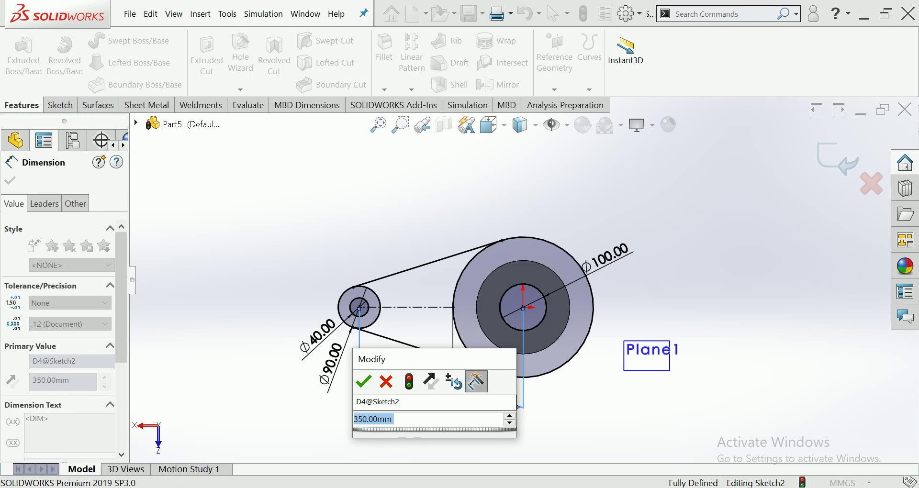
pyautogui.write('300')
pyautogui.press('Return')
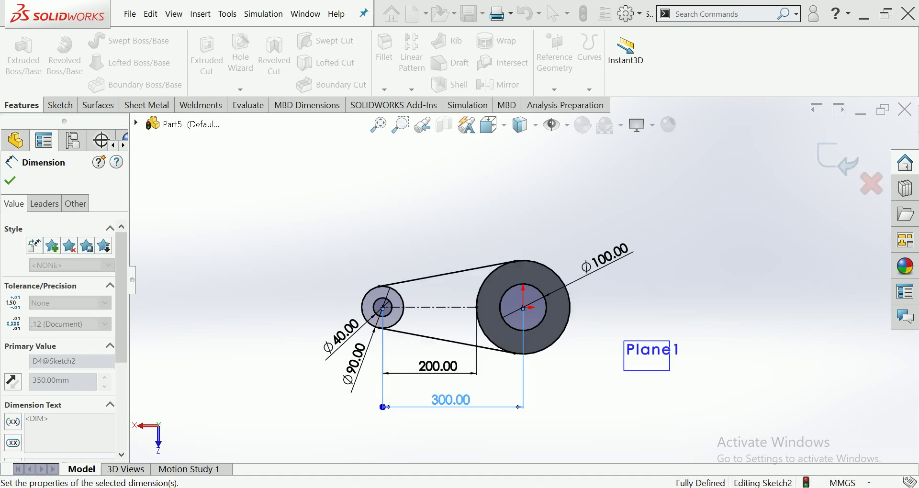
pyautogui.press('Escape')
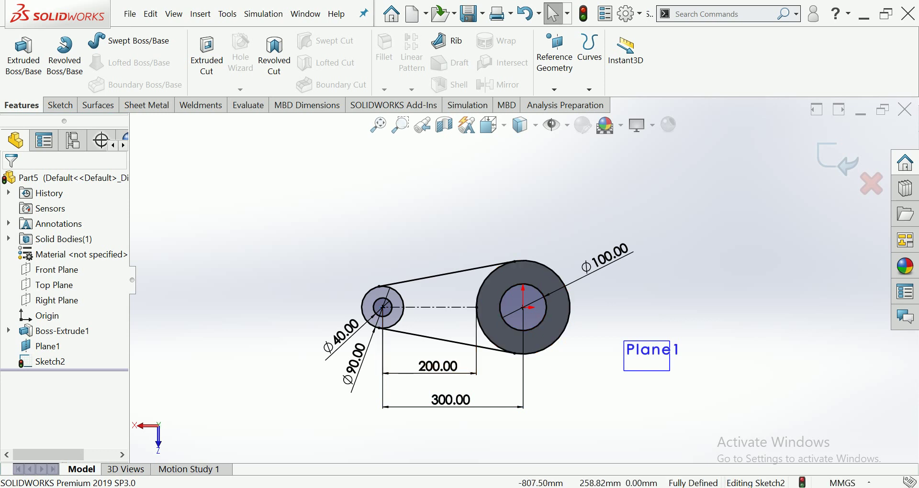
# Select the region between the tangent lines and the rings around both circles for extrusion
pyautogui.click(23, 54)
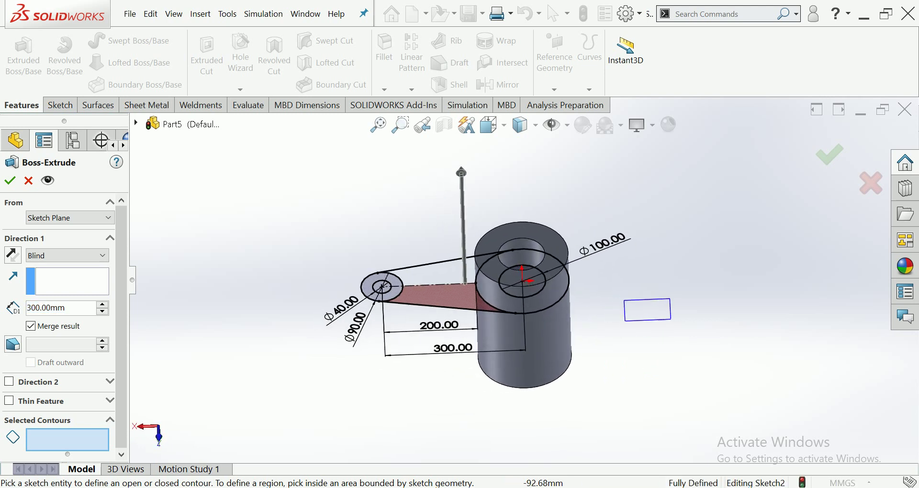
pyautogui.click(431, 283)
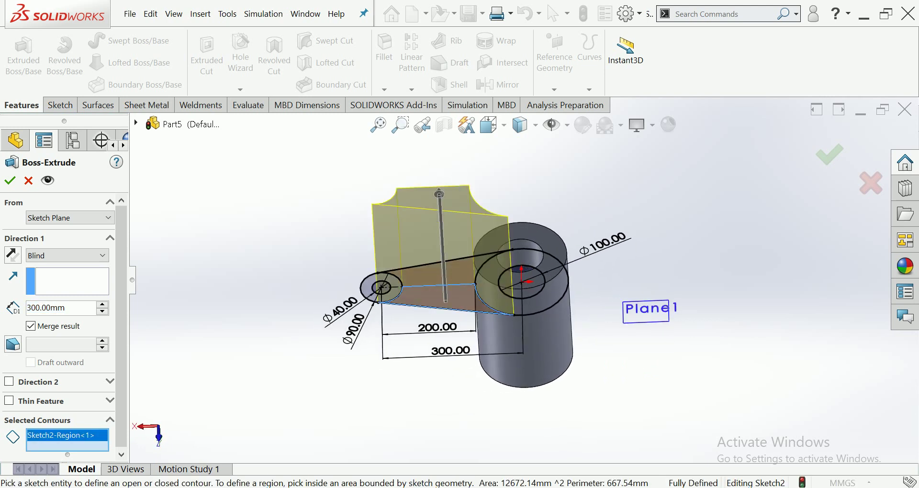
pyautogui.click(371, 292)
pyautogui.scroll(-3, 330, 307)
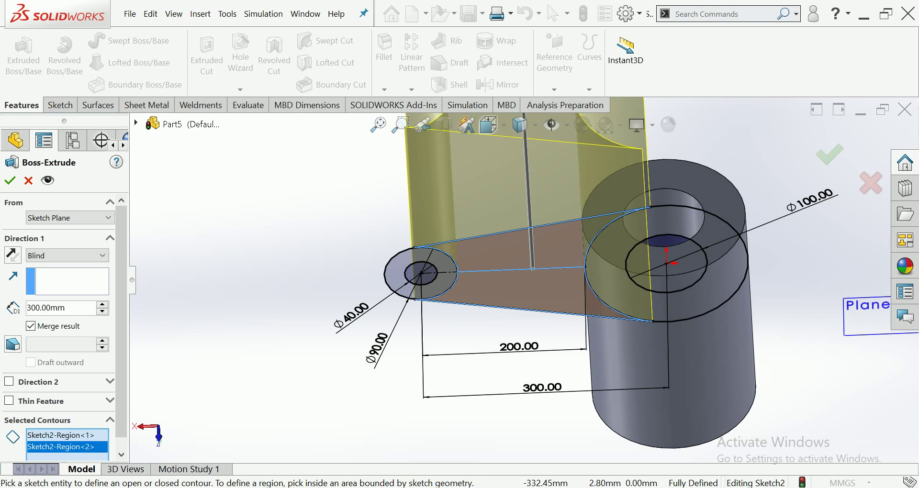
pyautogui.click(438, 275)
pyautogui.scroll(3, 478, 287)
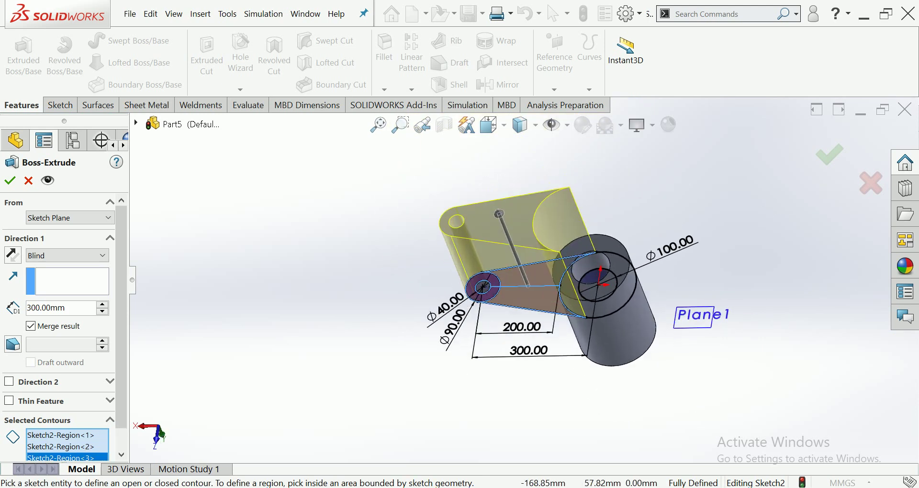
pyautogui.click(622, 297)
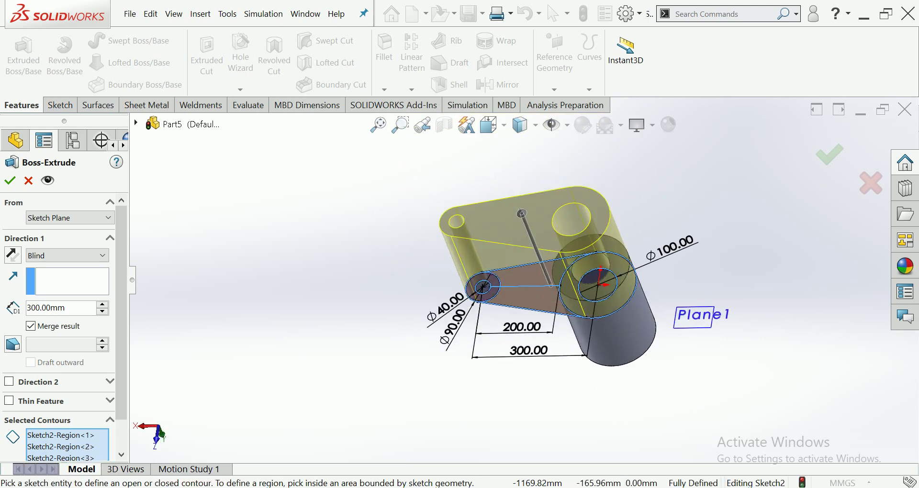
# Set the Blind extrusion depth to 25 mm and create the arm
pyautogui.click(60, 308)
pyautogui.write('20')
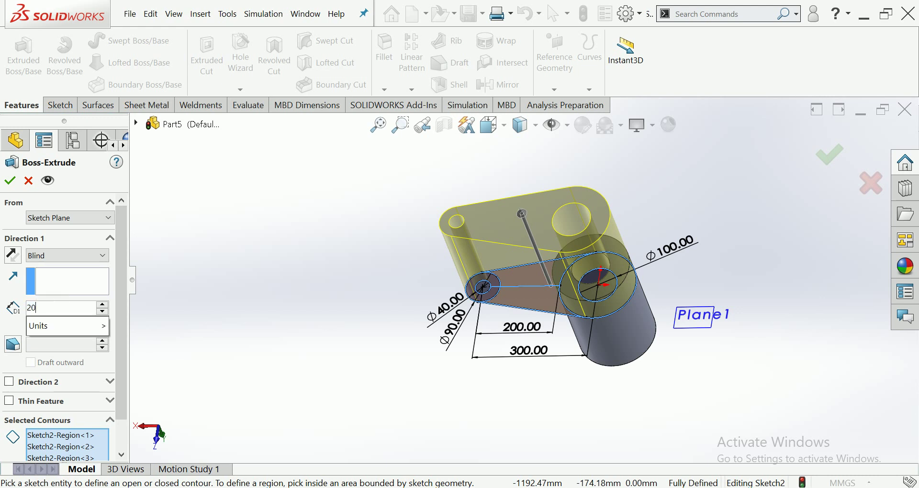
pyautogui.press('Return')
pyautogui.moveTo(550, 307); pyautogui.dragTo(555, 125, button='middle')
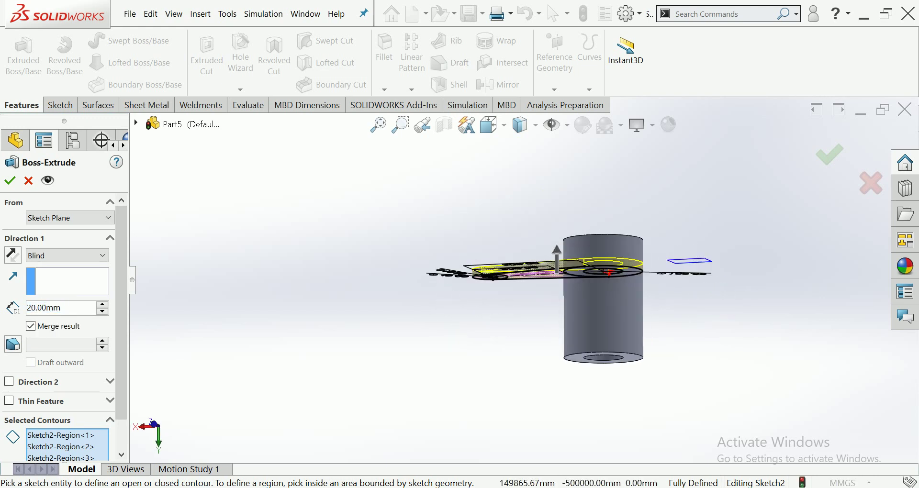
pyautogui.click(489, 125)
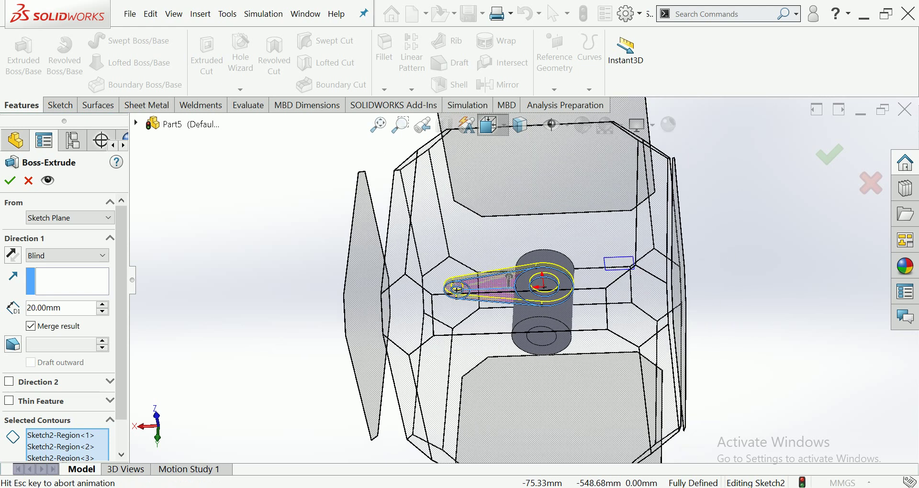
pyautogui.click(581, 171)
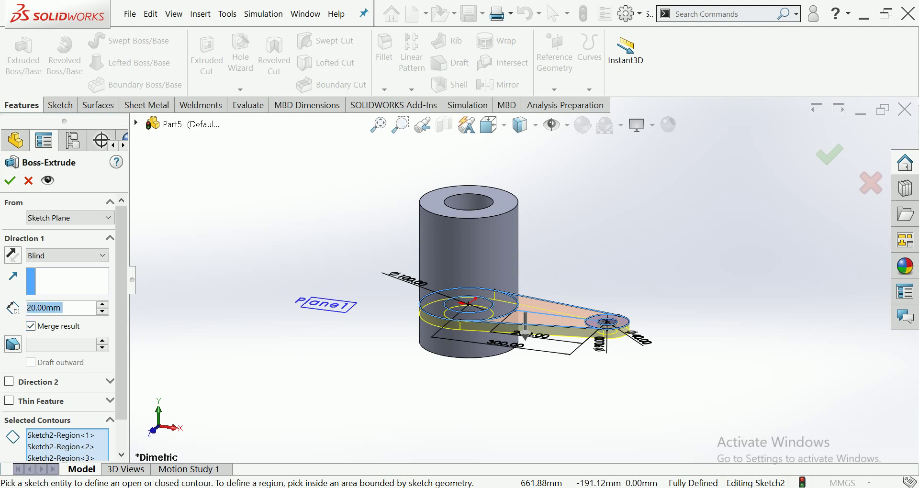
pyautogui.write('30')
pyautogui.press('Return')
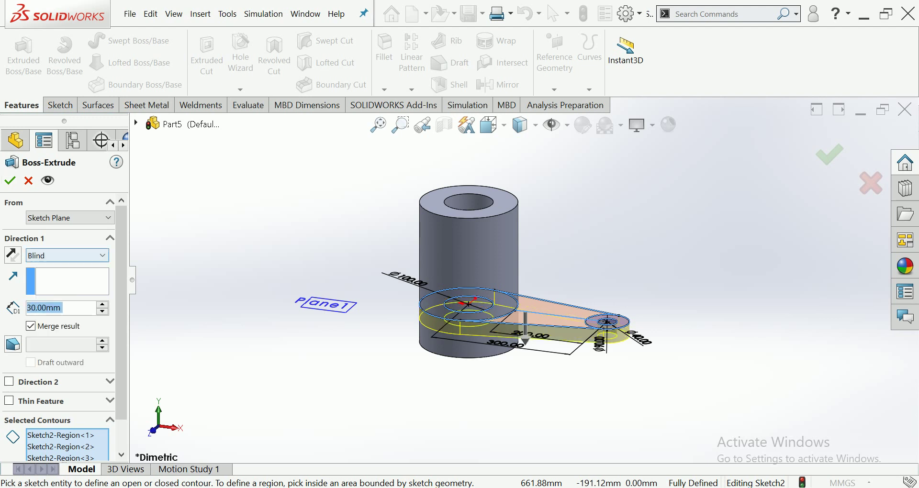
pyautogui.write('25')
pyautogui.press('Return')
pyautogui.click(9, 180)
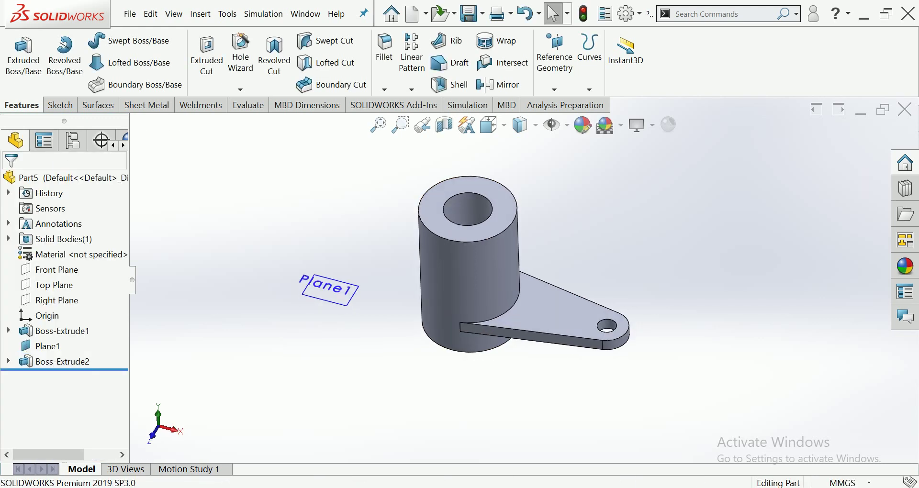
# Start a new reference plane based on Plane1
pyautogui.rightClick(332, 286)
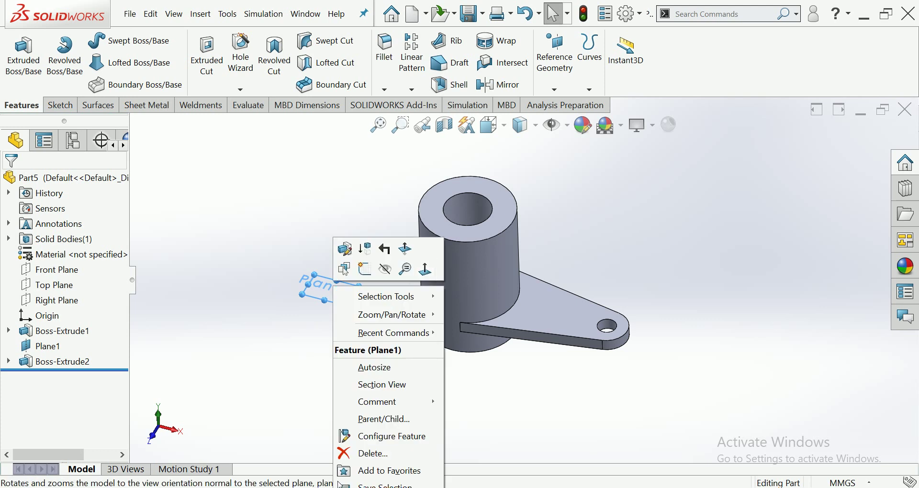
pyautogui.press('Escape')
pyautogui.click(329, 290)
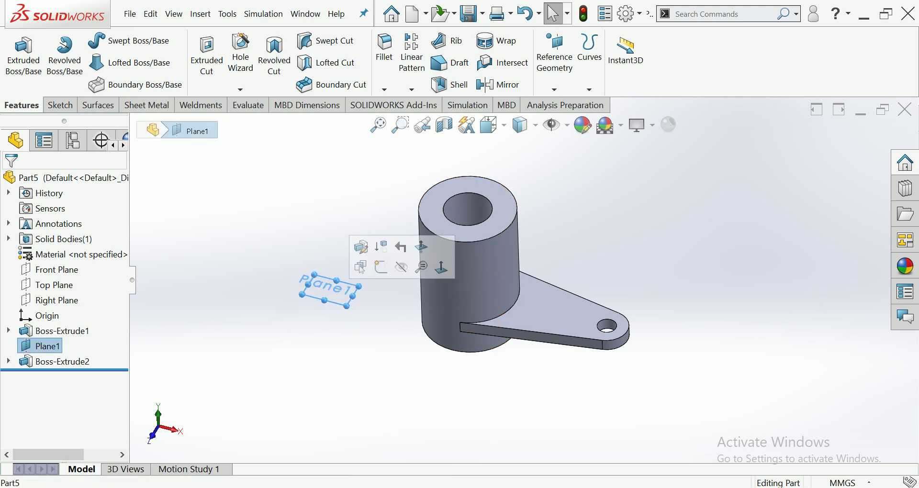
pyautogui.click(554, 50)
pyautogui.click(568, 105)
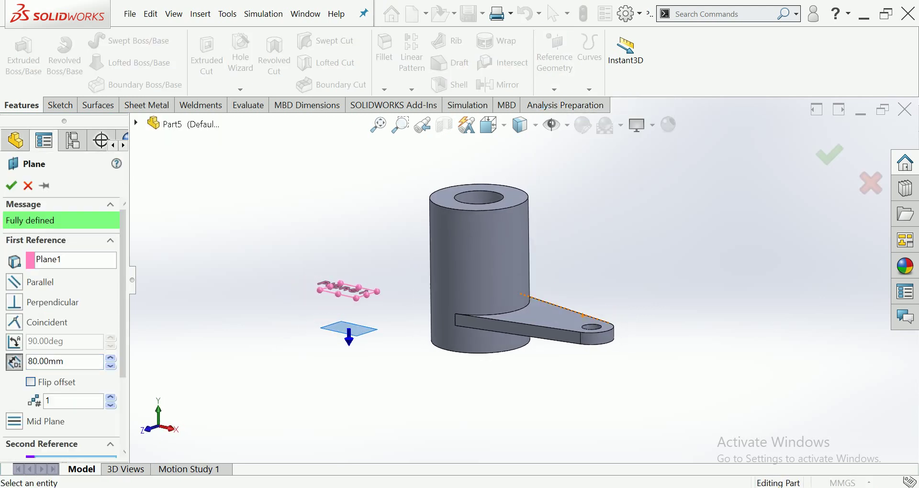
# Set the plane offset to 140 mm on the flipped side and create Plane2
pyautogui.press('Up')
pyautogui.press('Up')
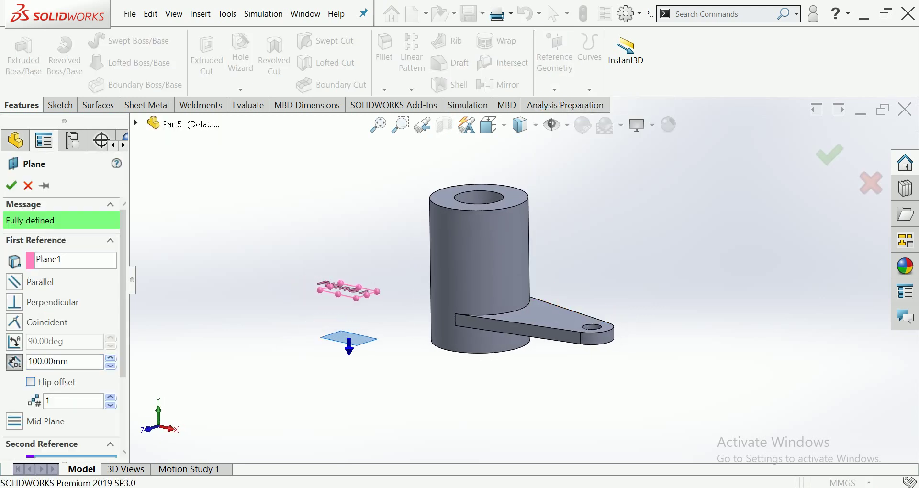
pyautogui.press('Up')
pyautogui.press('Up')
pyautogui.press('Up')
pyautogui.press('Up')
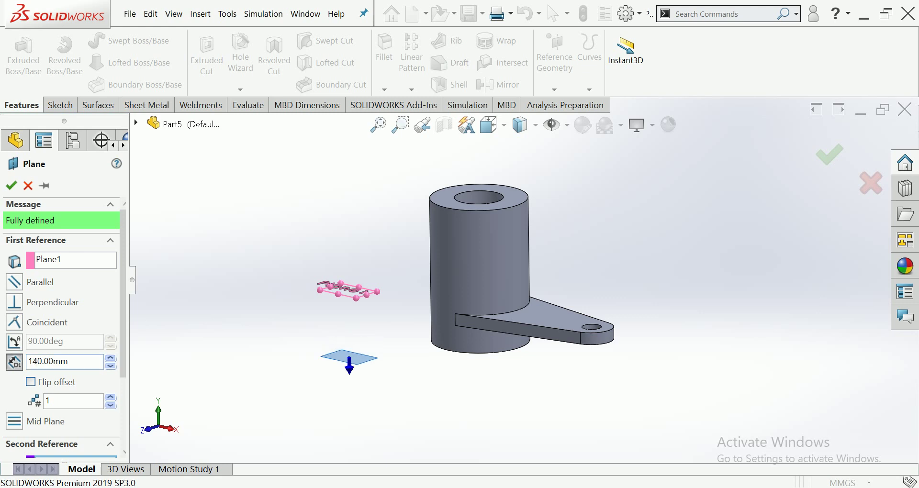
pyautogui.press('Up')
pyautogui.press('Up')
pyautogui.click(31, 382)
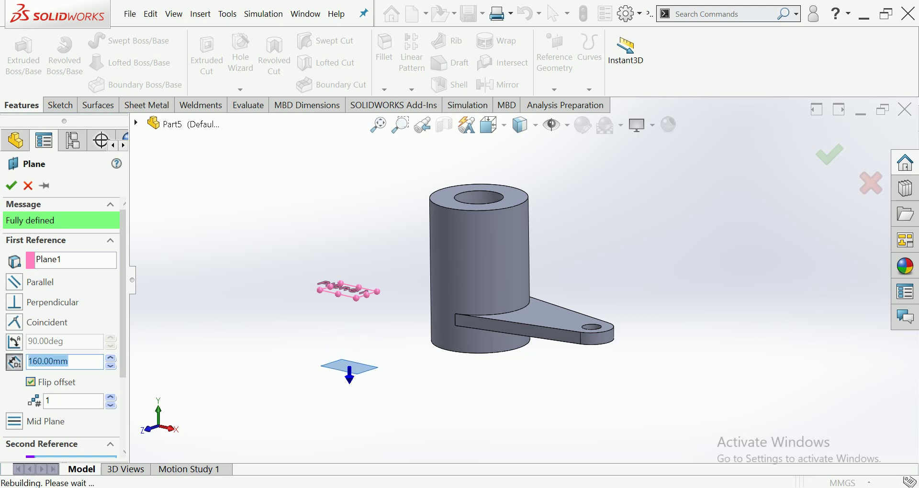
pyautogui.press('Down')
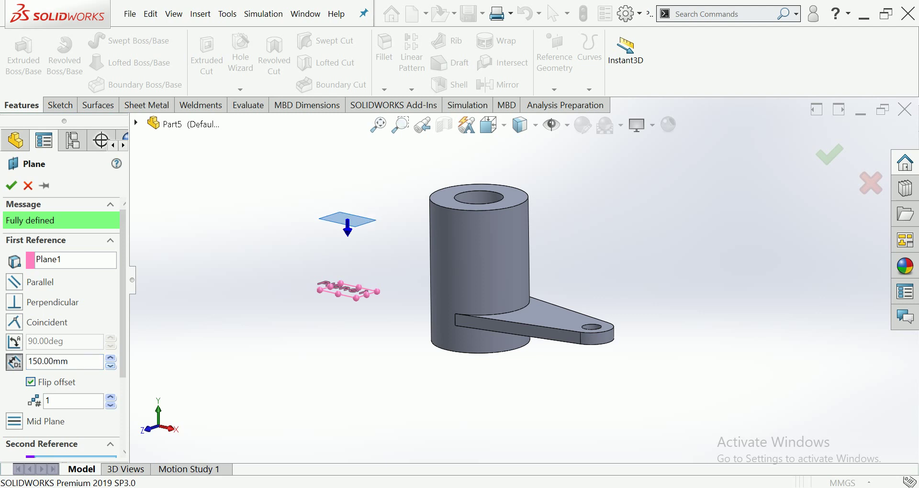
pyautogui.moveTo(479, 268); pyautogui.dragTo(507, 239, button='middle')
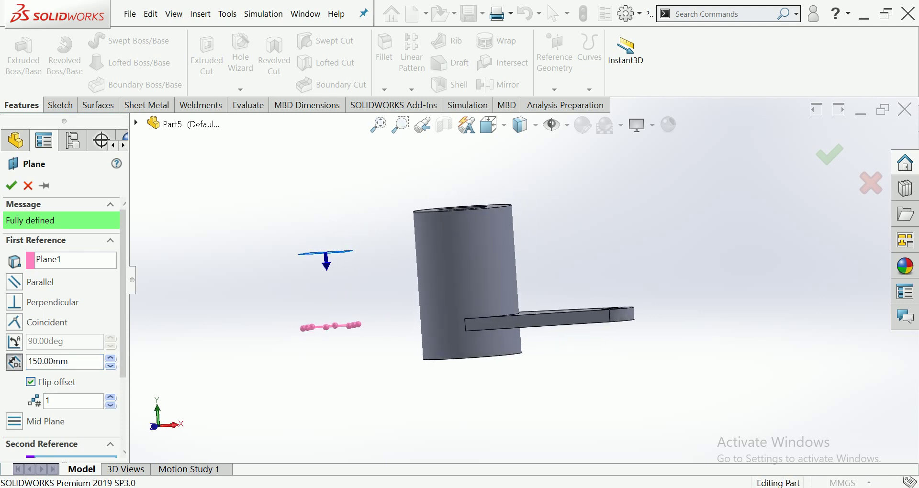
pyautogui.press('Down')
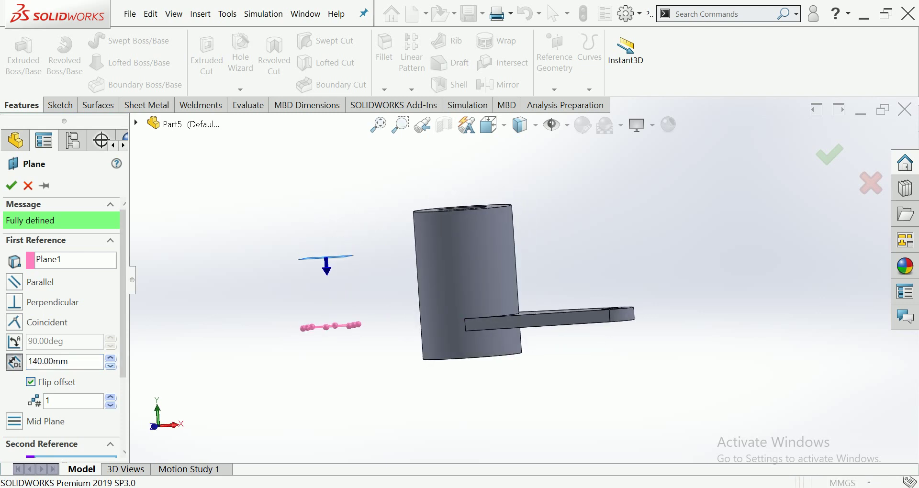
pyautogui.press('Return')
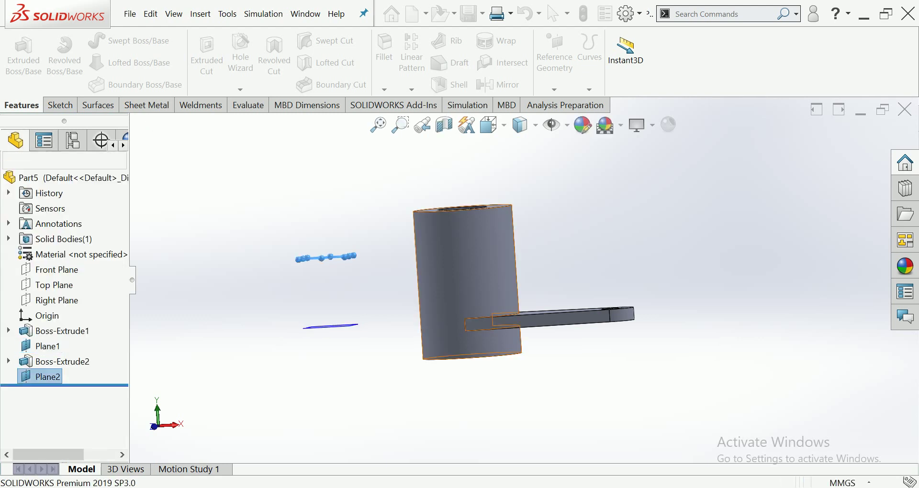
pyautogui.hotkey('ctrl', '7')
# Hide Plane1 and edit Boss-Extrude2's arm sketch viewed from the top
pyautogui.rightClick(364, 275)
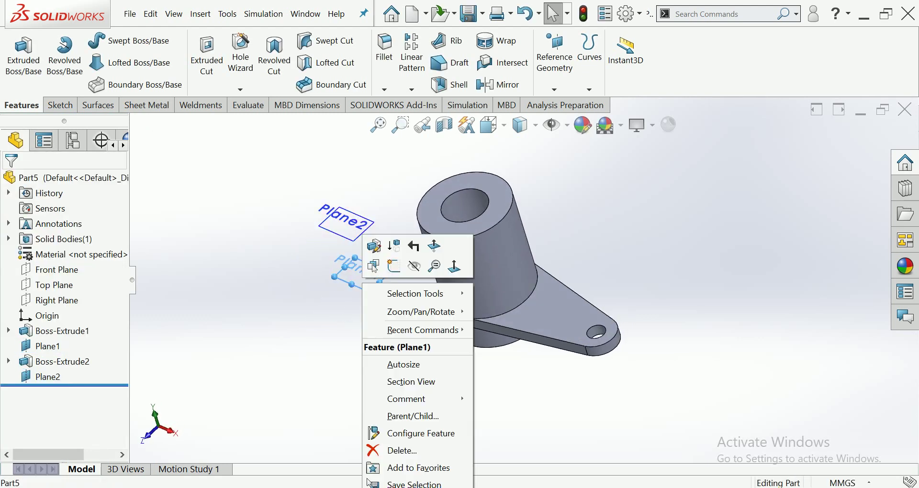
pyautogui.click(412, 266)
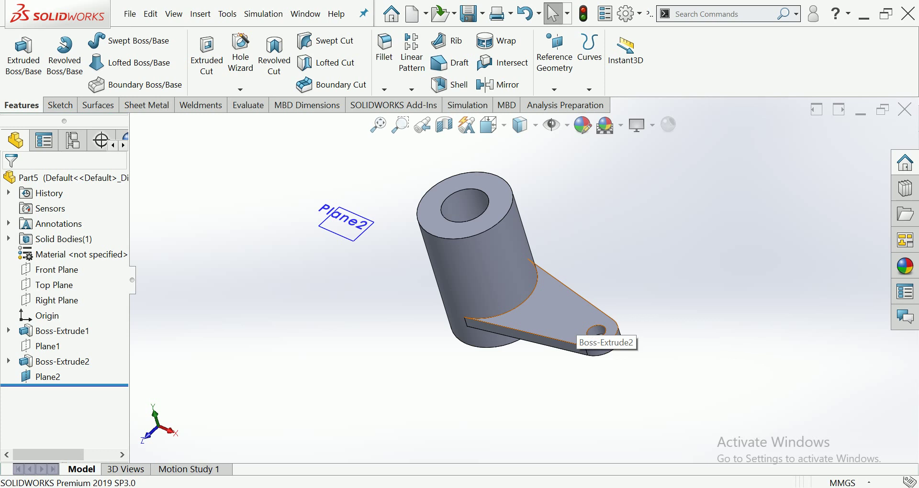
pyautogui.click(569, 326)
pyautogui.click(623, 261)
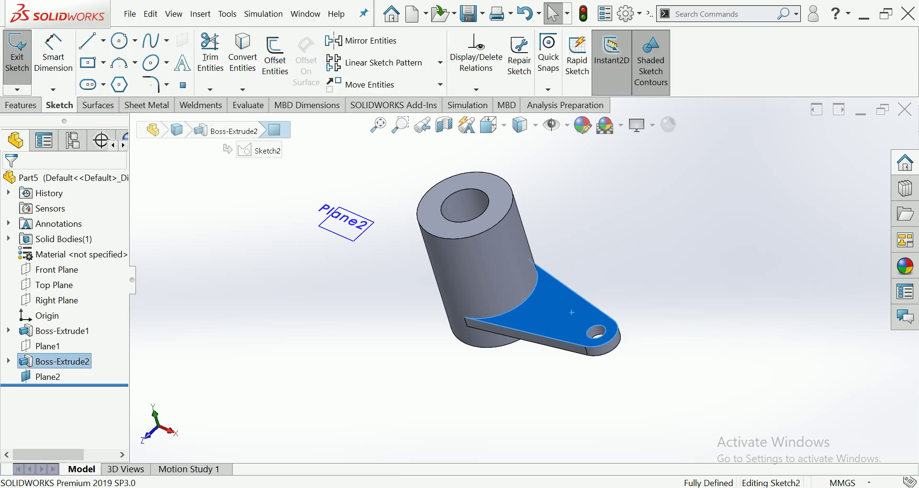
pyautogui.click(493, 125)
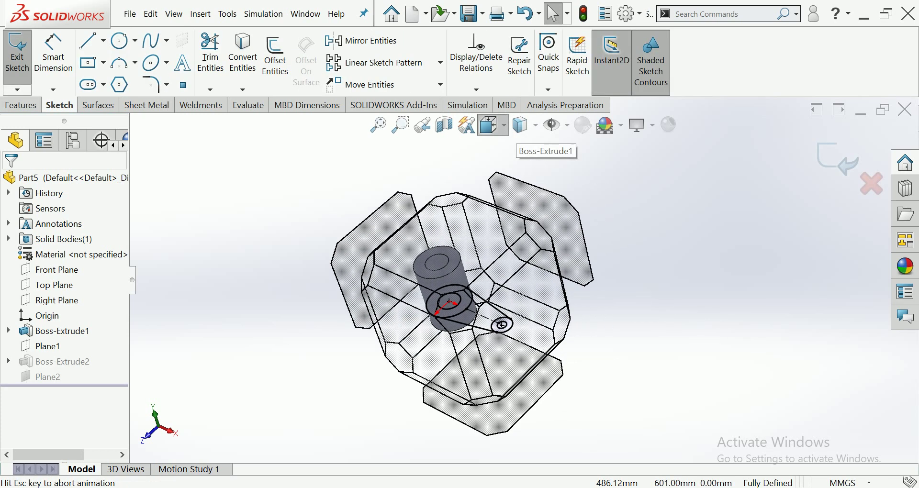
pyautogui.click(492, 195)
# Copy all arm sketch entities, exit the sketch, and start a new sketch on Plane2
pyautogui.moveTo(703, 179); pyautogui.dragTo(448, 344)
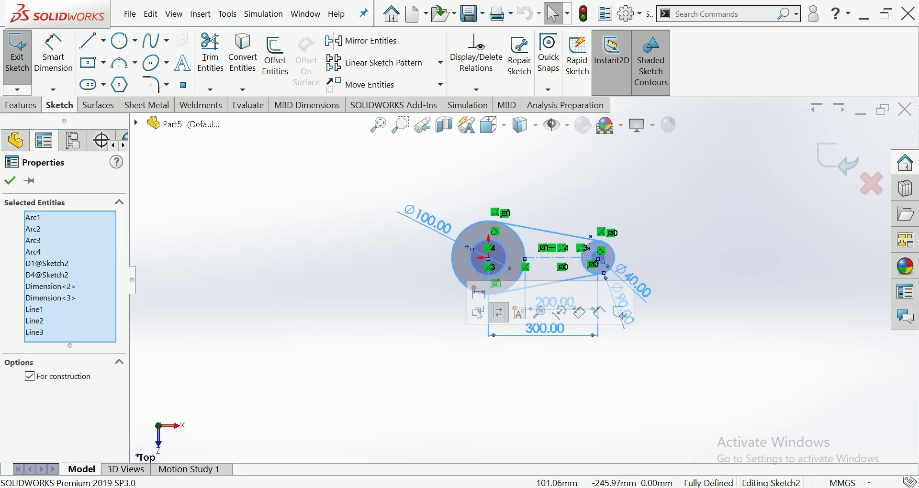
pyautogui.press('Escape')
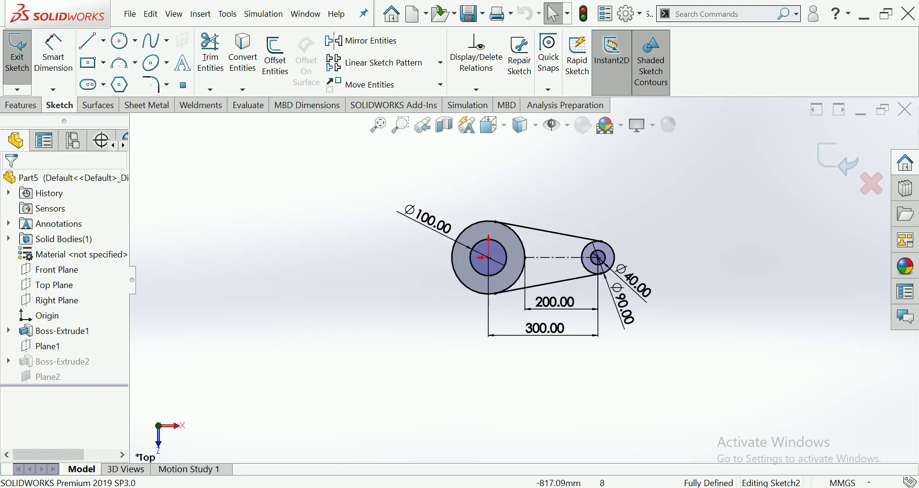
pyautogui.click(838, 160)
pyautogui.moveTo(527, 201); pyautogui.dragTo(527, 287, button='middle')
pyautogui.rightClick(385, 244)
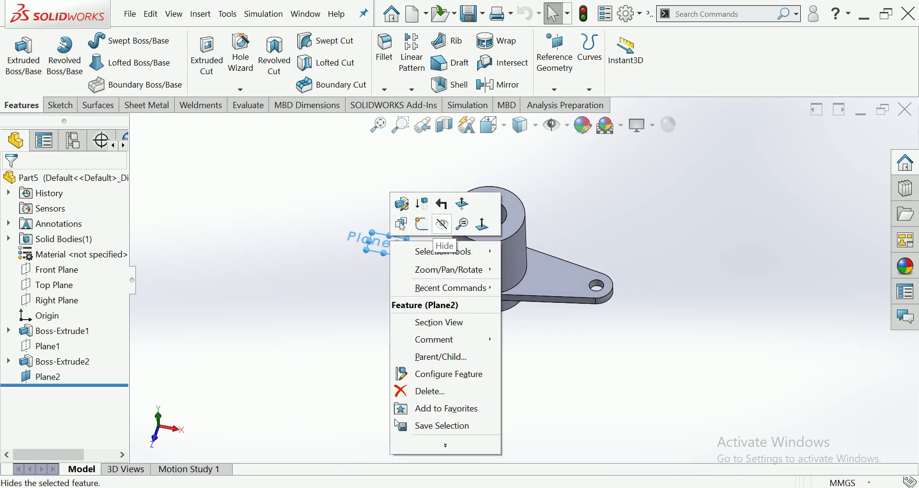
pyautogui.click(421, 223)
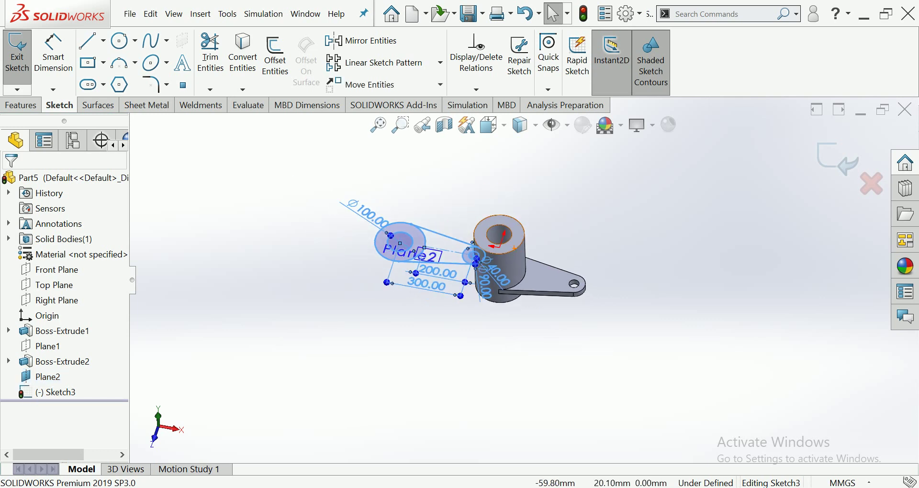
# Rotate the pasted arm outline 170° about its large circle's centre
pyautogui.click(440, 84)
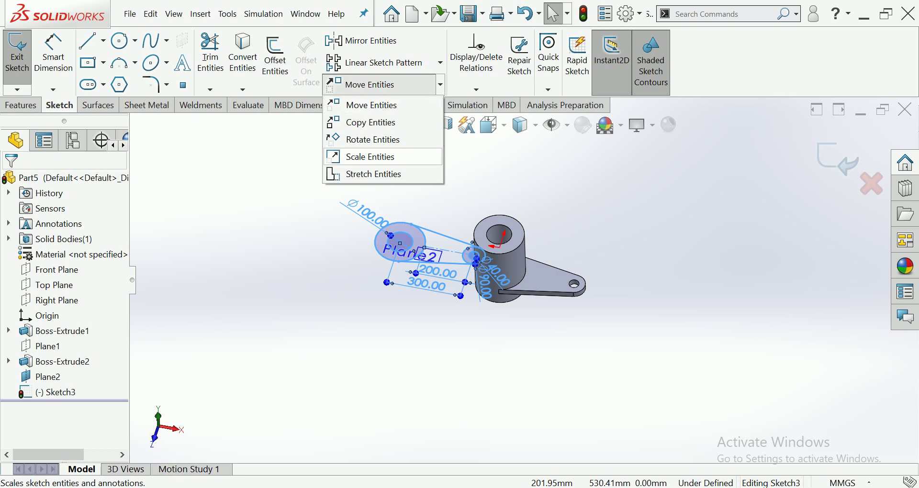
pyautogui.click(372, 140)
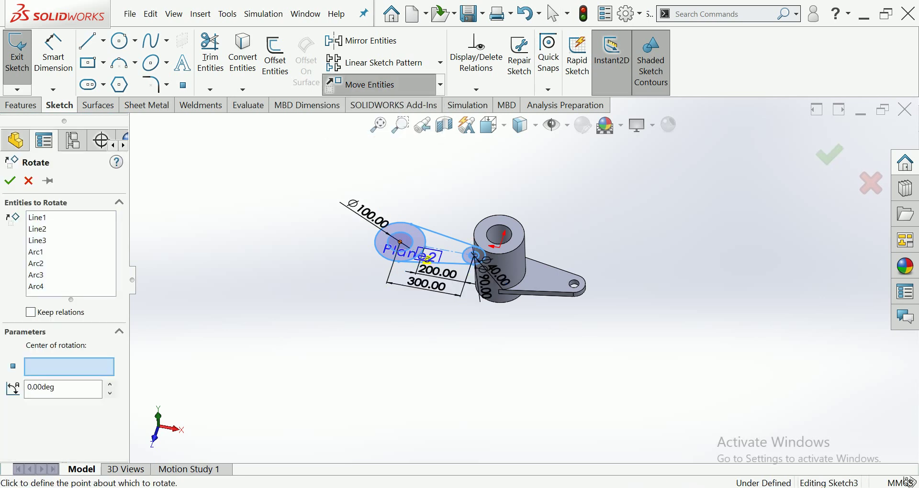
pyautogui.click(400, 242)
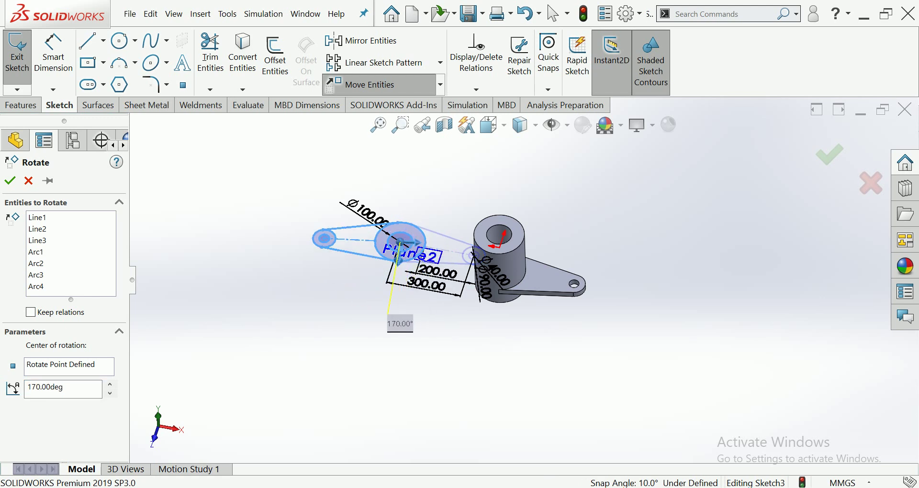
pyautogui.click(397, 258)
pyautogui.scroll(-3, 383, 213)
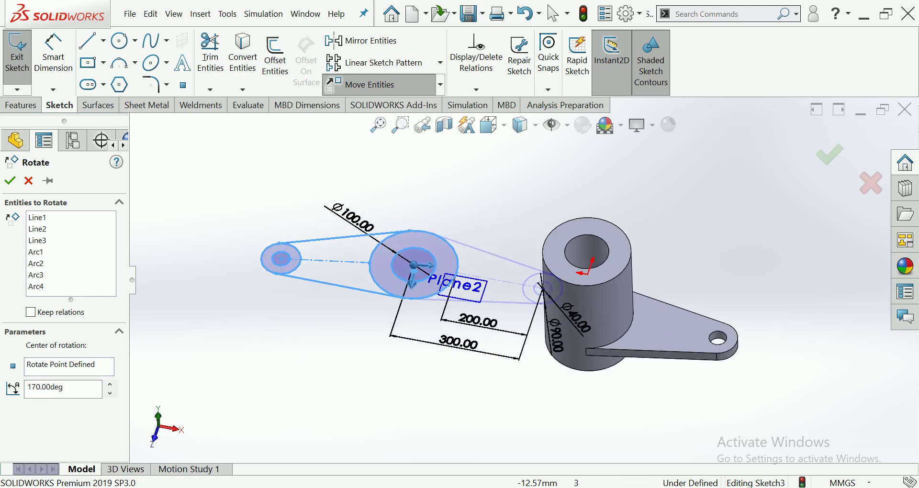
pyautogui.press('Return')
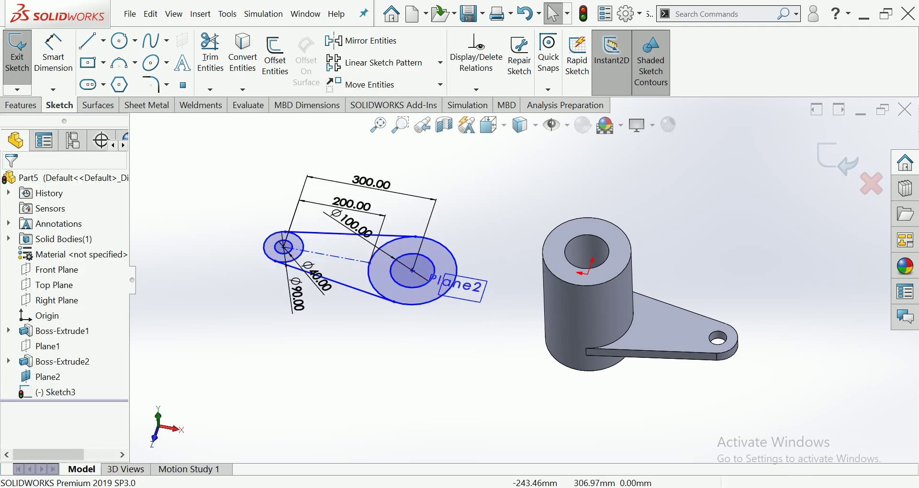
pyautogui.scroll(2, 523, 278)
# Move the rotated arm outline so its large circle sits centred on the tube axis
pyautogui.moveTo(510, 181); pyautogui.dragTo(327, 349)
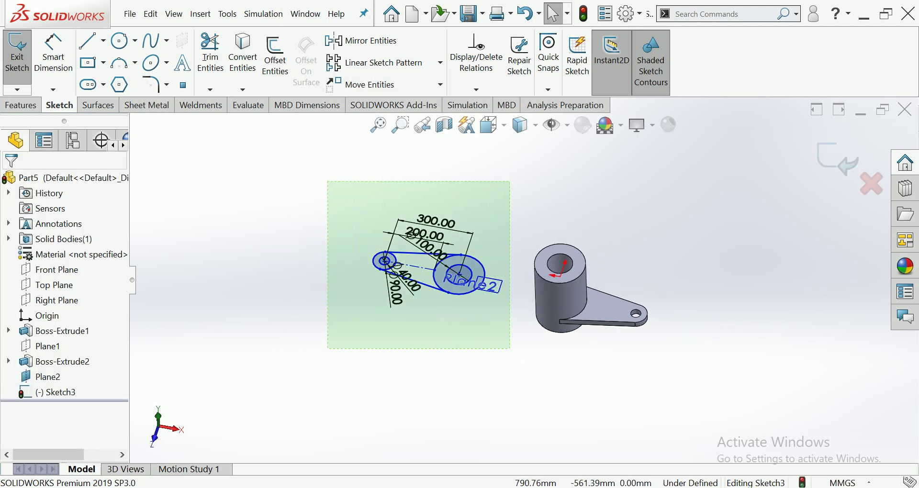
pyautogui.click(488, 125)
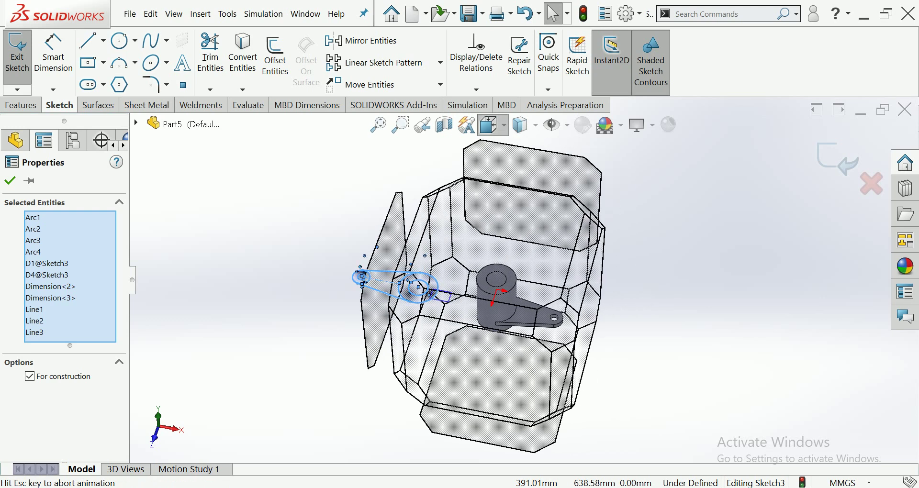
pyautogui.click(513, 171)
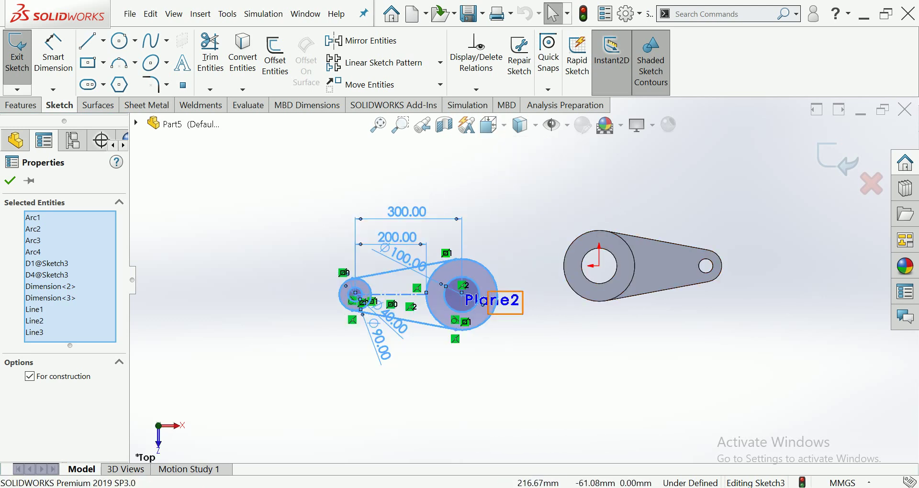
pyautogui.click(369, 85)
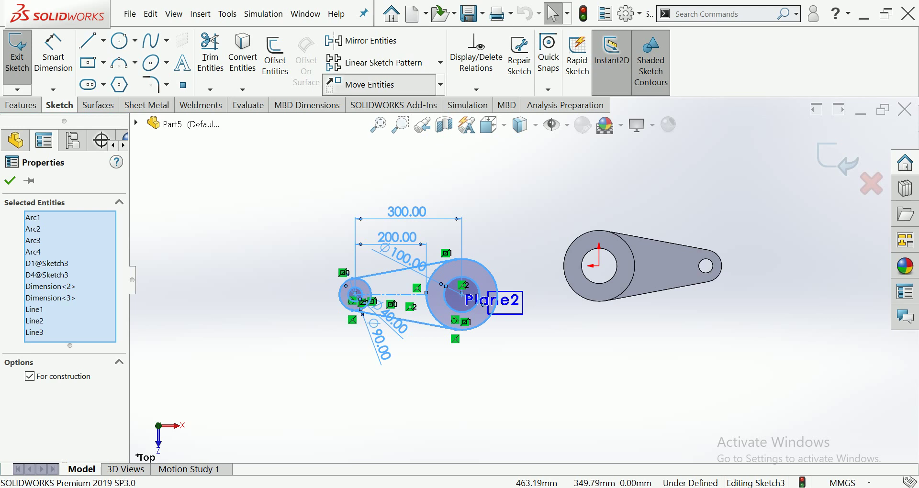
pyautogui.scroll(-3, 451, 303)
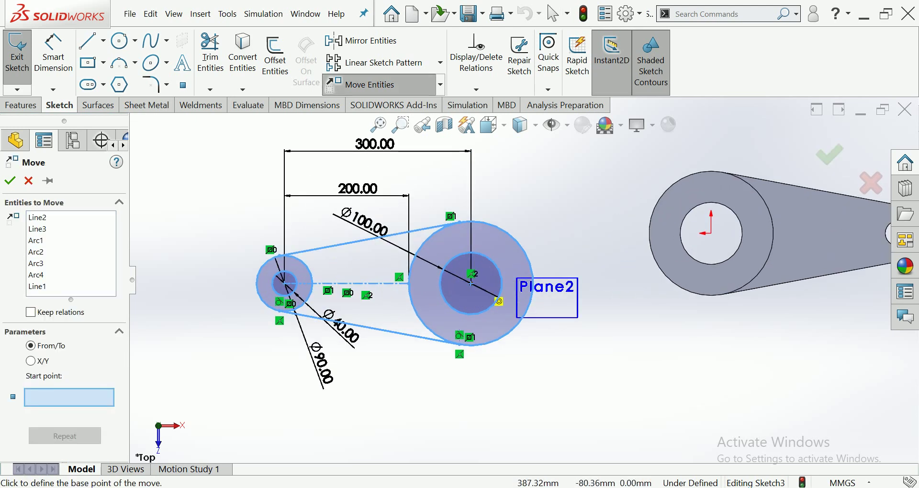
pyautogui.click(470, 284)
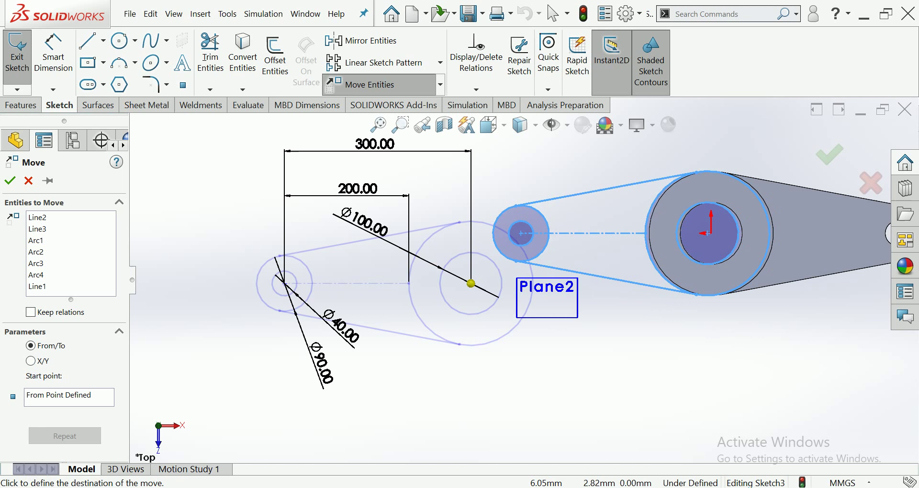
pyautogui.click(525, 234)
pyautogui.scroll(5, 570, 230)
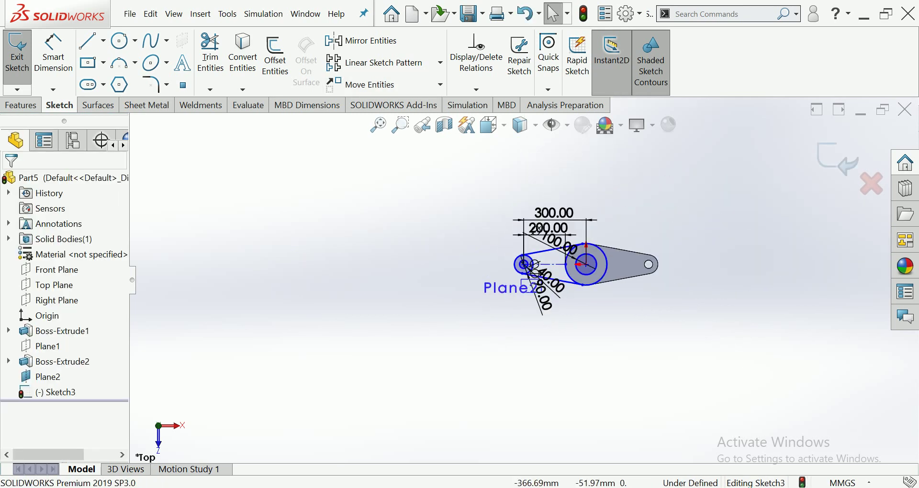
pyautogui.moveTo(593, 268); pyautogui.dragTo(622, 239, button='middle')
pyautogui.click(553, 13)
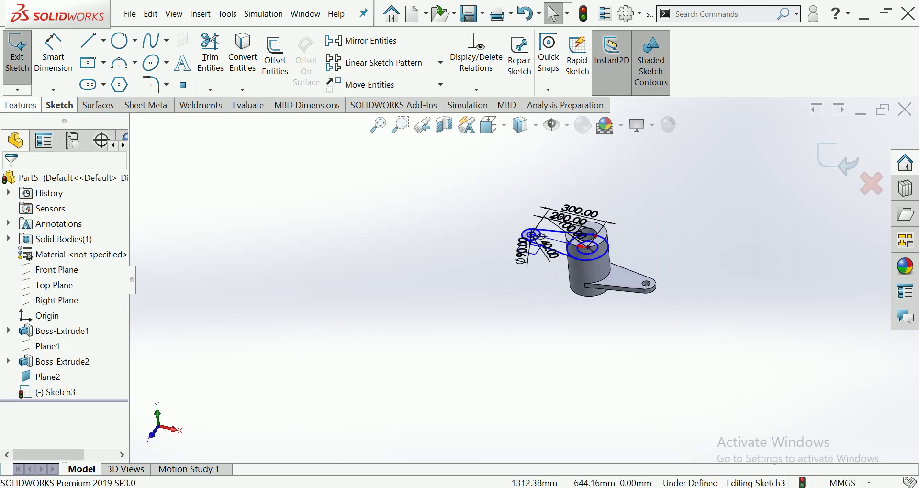
pyautogui.click(23, 53)
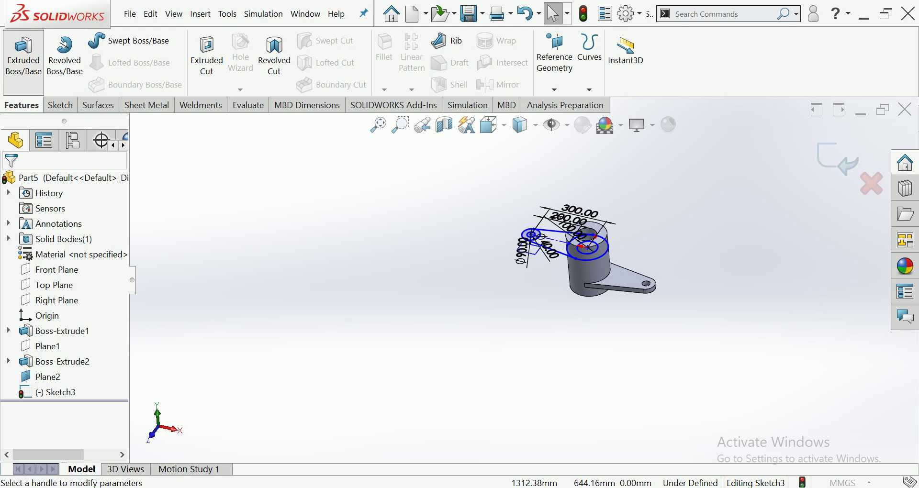
# Extrude the three Sketch3 regions 25 mm to form the second arm
pyautogui.click(412, 220)
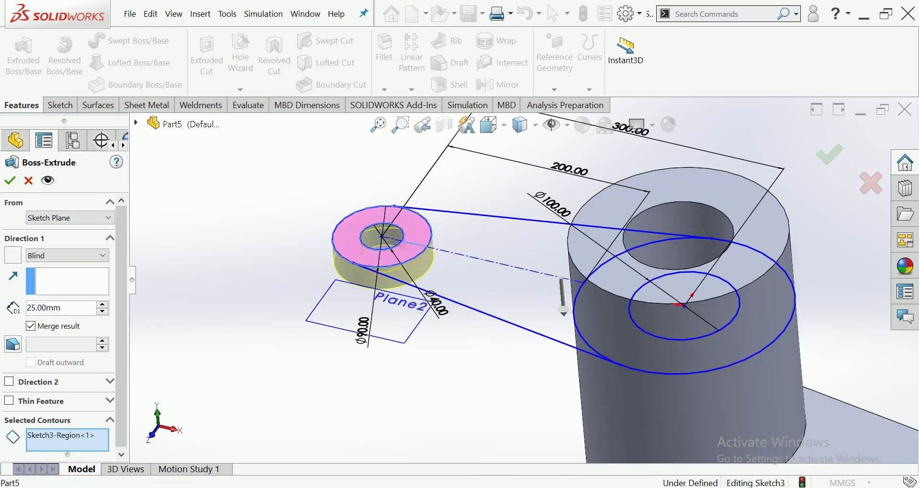
pyautogui.click(498, 245)
pyautogui.click(612, 325)
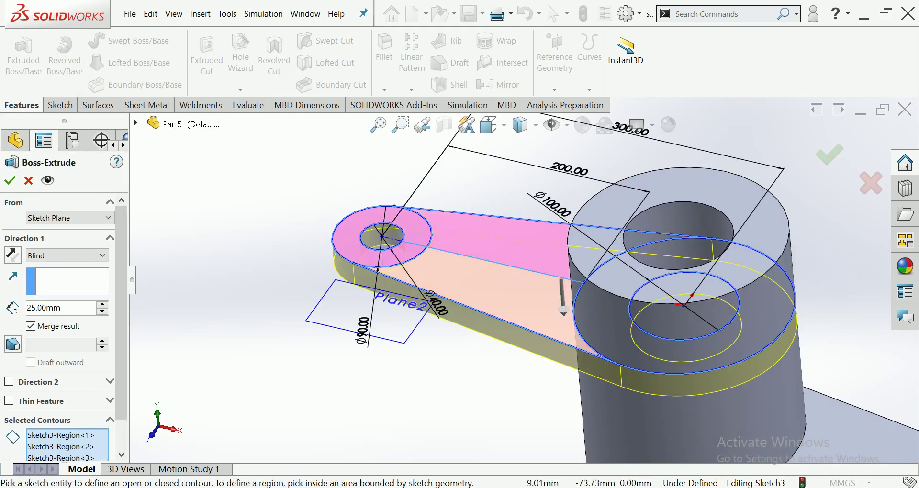
pyautogui.scroll(3, 527, 278)
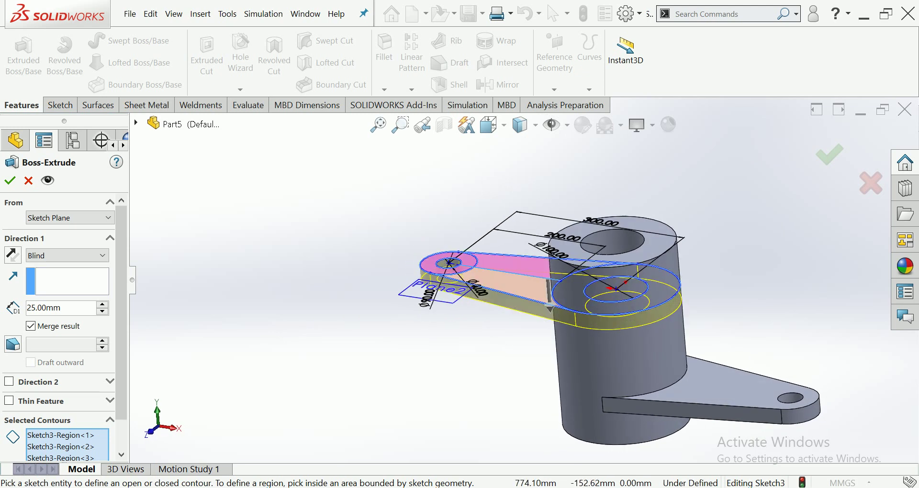
pyautogui.click(9, 181)
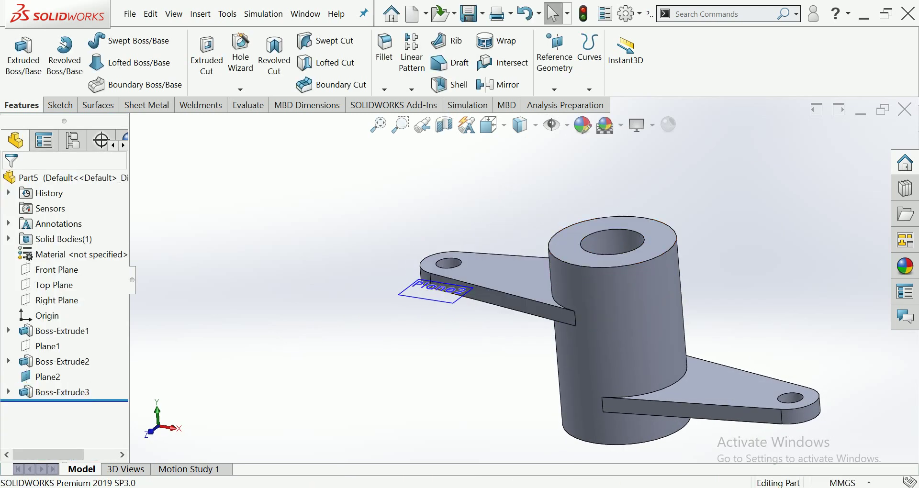
# Hide Plane2 and view both arms
pyautogui.rightClick(400, 290)
pyautogui.click(455, 275)
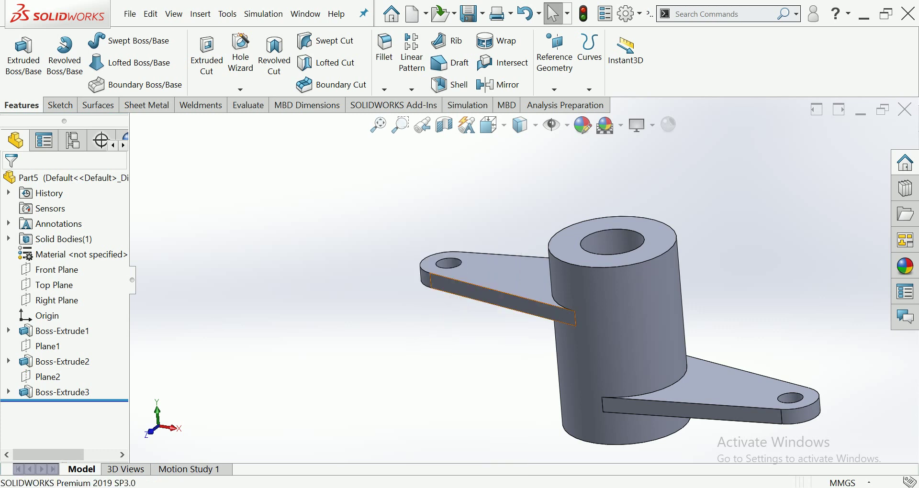
pyautogui.moveTo(574, 307); pyautogui.dragTo(622, 287, button='middle')
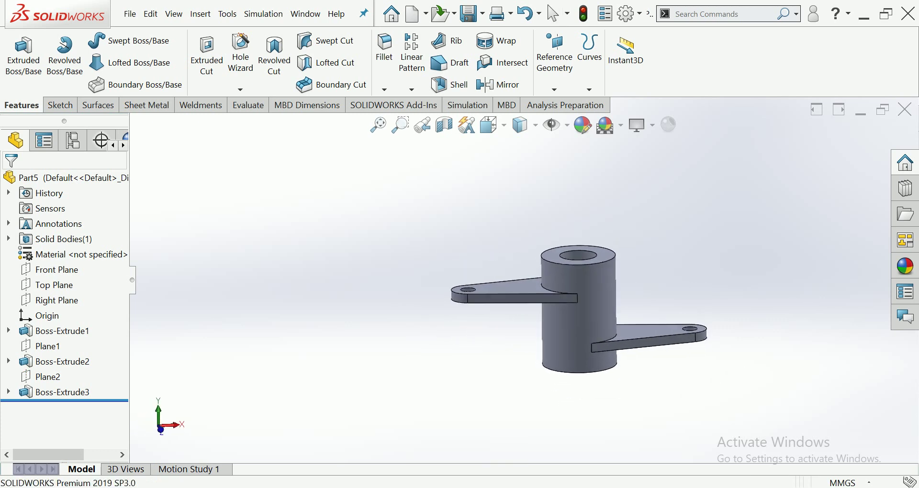
# Select Sketch2, the lower arm sketch, in the feature tree
pyautogui.hotkey('ctrl', '7')
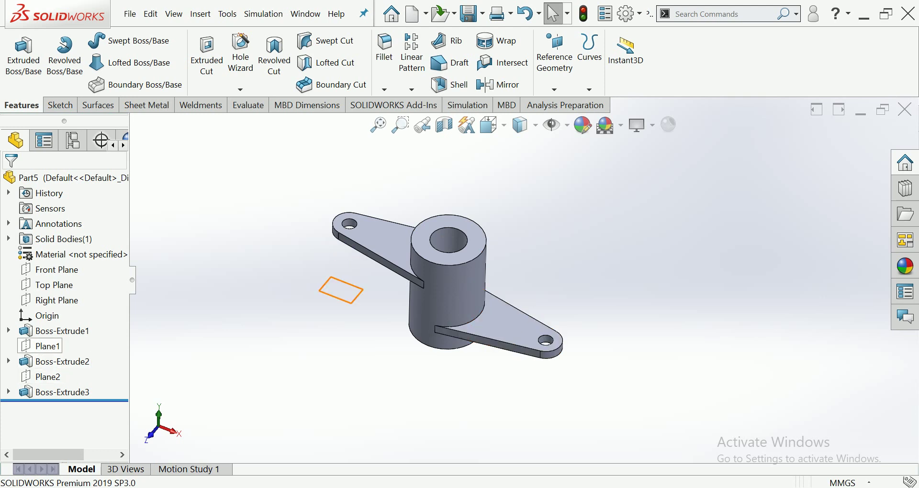
pyautogui.click(8, 330)
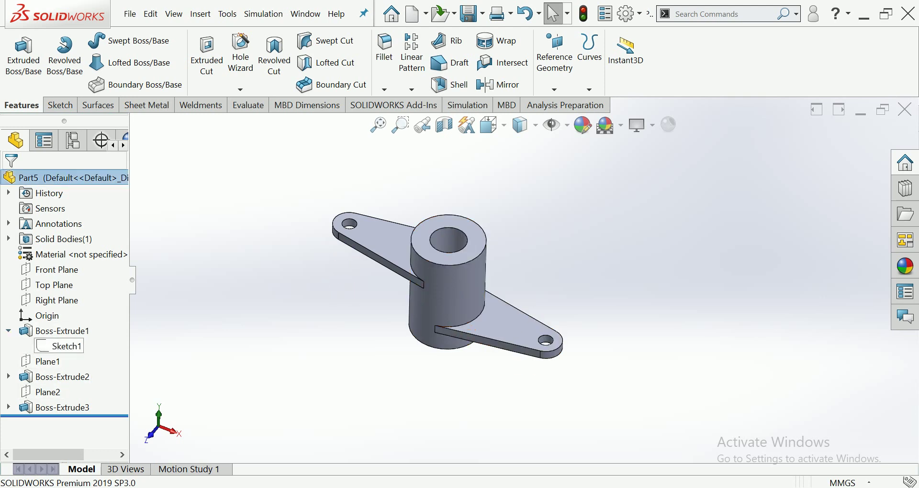
pyautogui.click(8, 377)
pyautogui.click(60, 392)
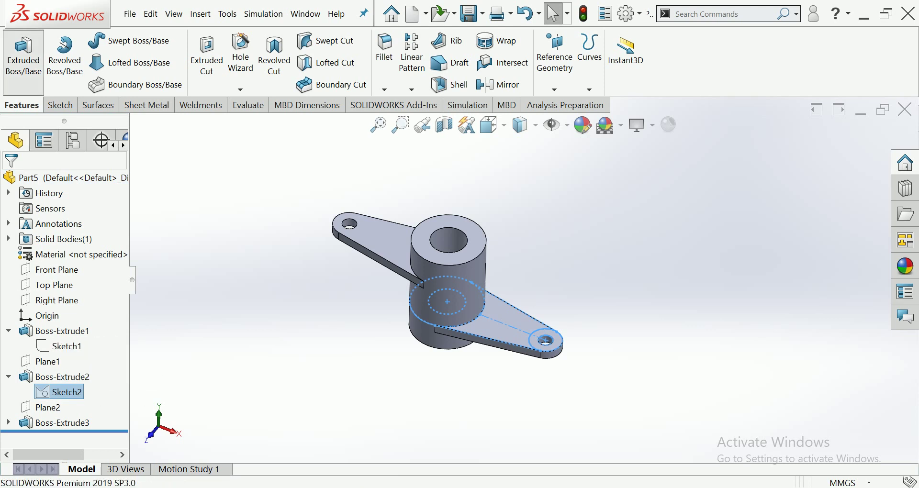
# Extrude the end-hole ring 45 mm in Direction 1 and 25 mm in Direction 2
pyautogui.click(23, 55)
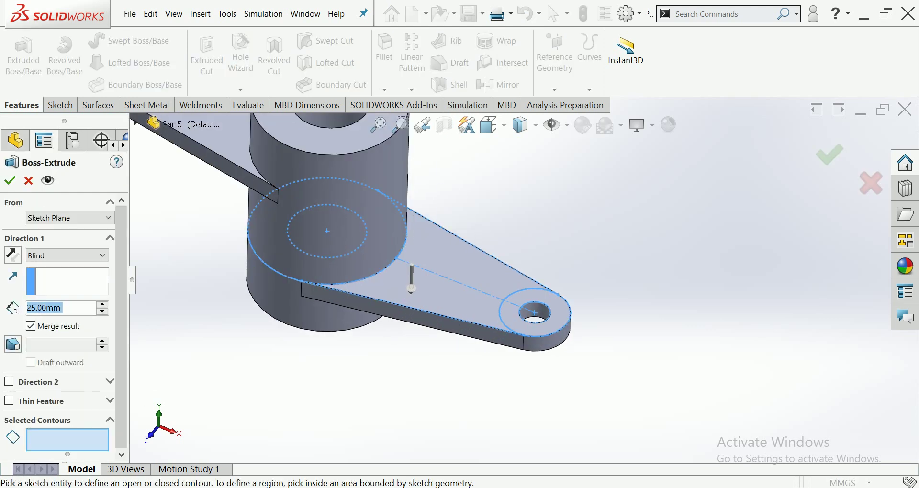
pyautogui.click(556, 316)
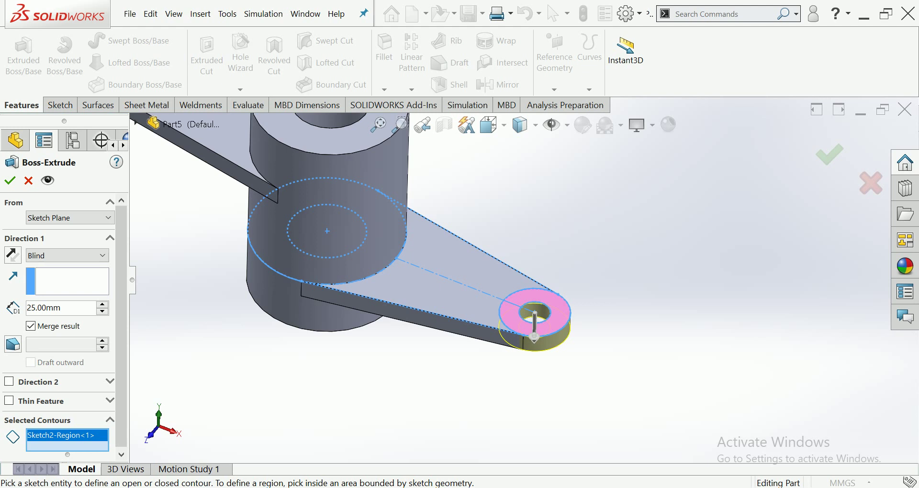
pyautogui.scroll(3, 67, 307)
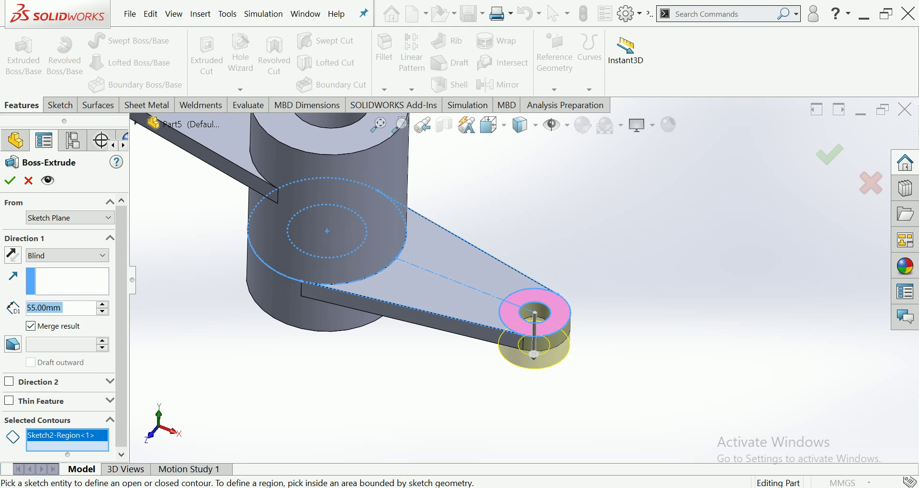
pyautogui.click(8, 381)
pyautogui.hotkey('ctrl', '1')
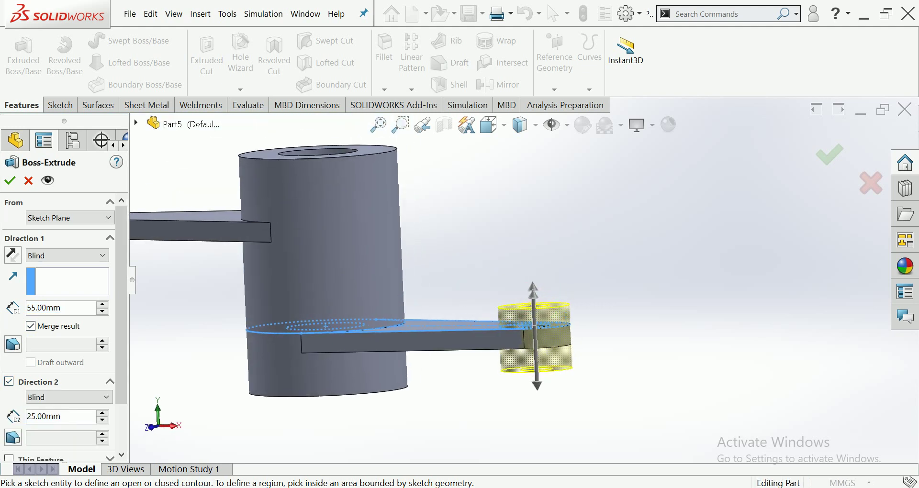
pyautogui.scroll(-1, 67, 307)
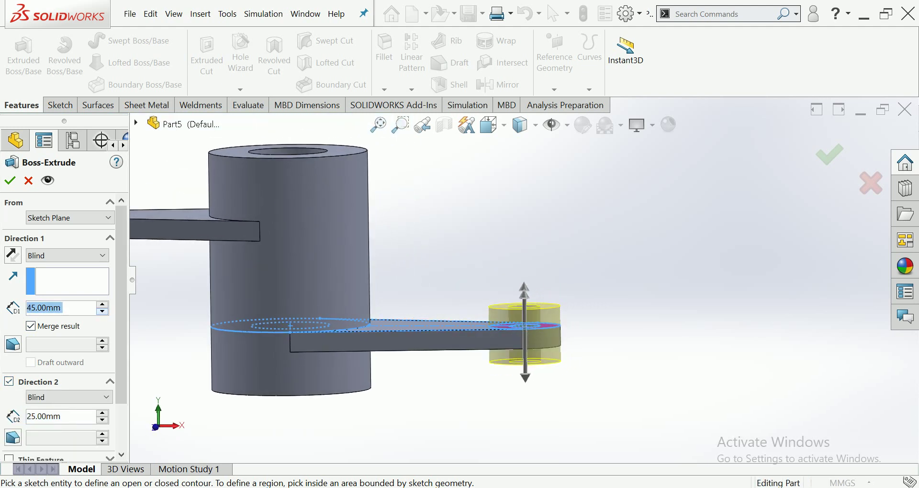
pyautogui.scroll(3, 525, 279)
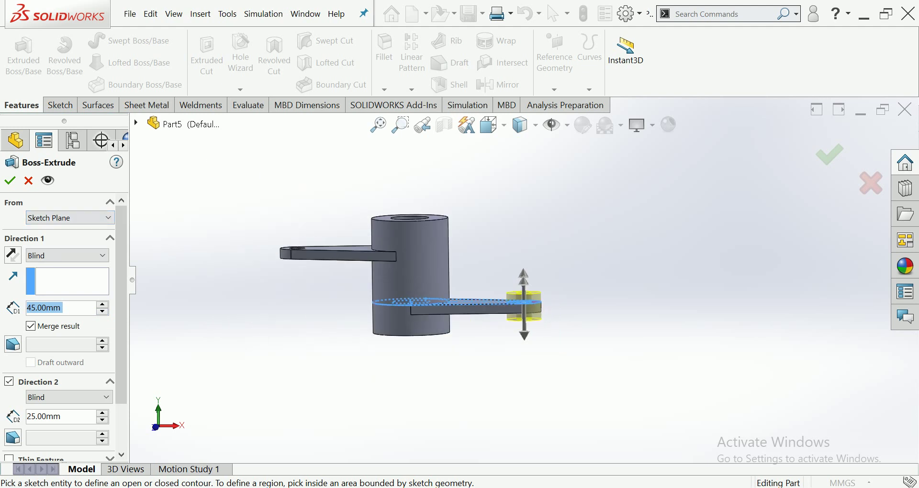
pyautogui.press('Return')
# Orbit toward the upper arm and select Sketch3 under Boss-Extrude3
pyautogui.hotkey('ctrl', '7')
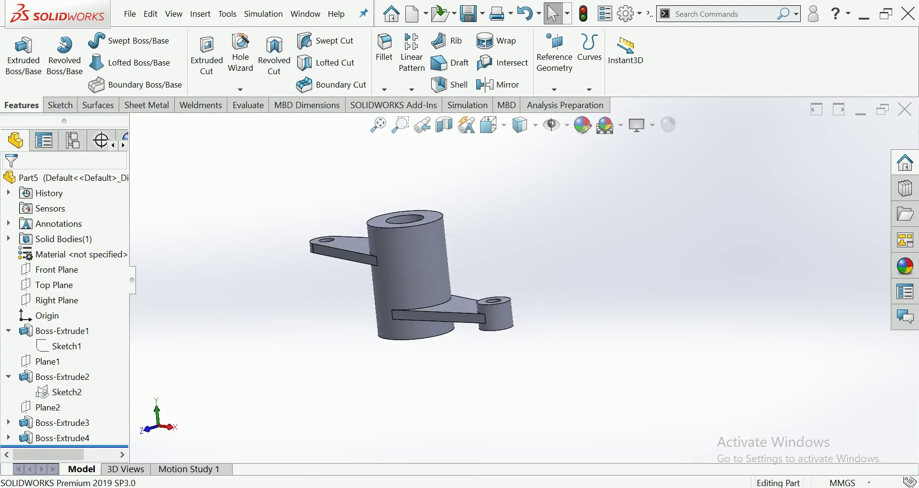
pyautogui.moveTo(411, 278); pyautogui.dragTo(421, 278, button='middle')
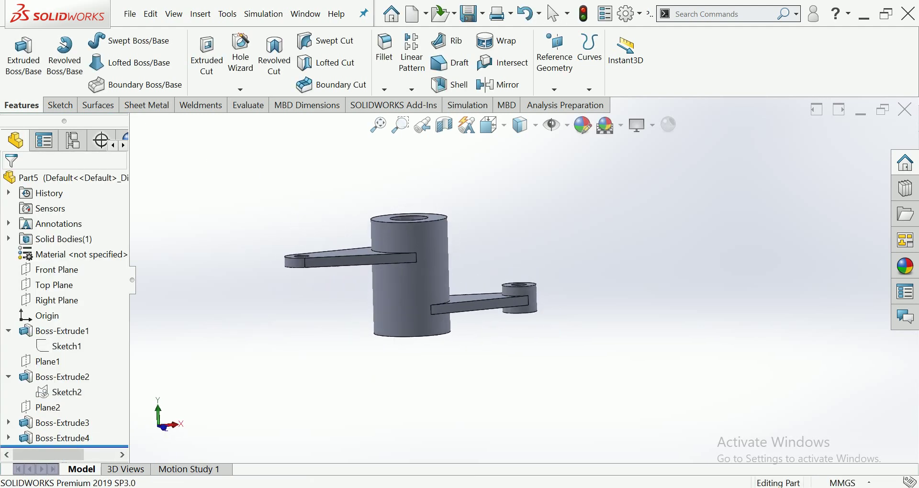
pyautogui.scroll(-3, 292, 230)
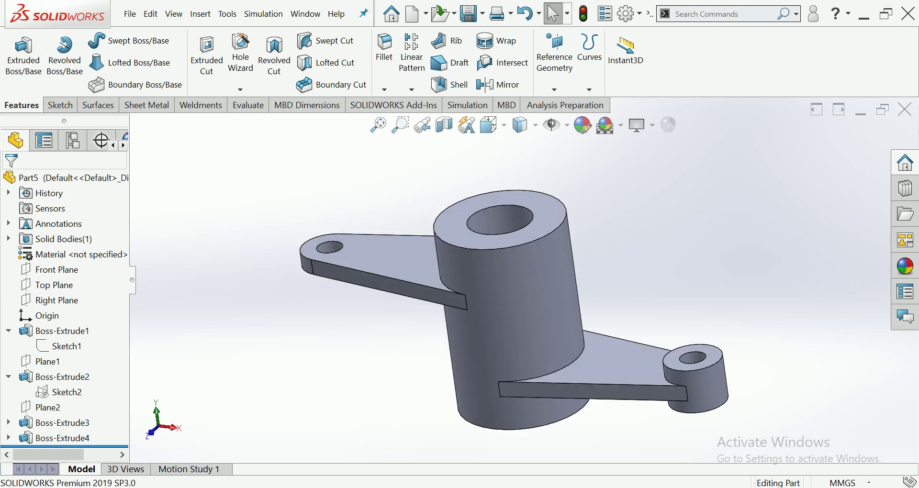
pyautogui.moveTo(412, 287); pyautogui.dragTo(421, 283, button='middle')
pyautogui.click(364, 266)
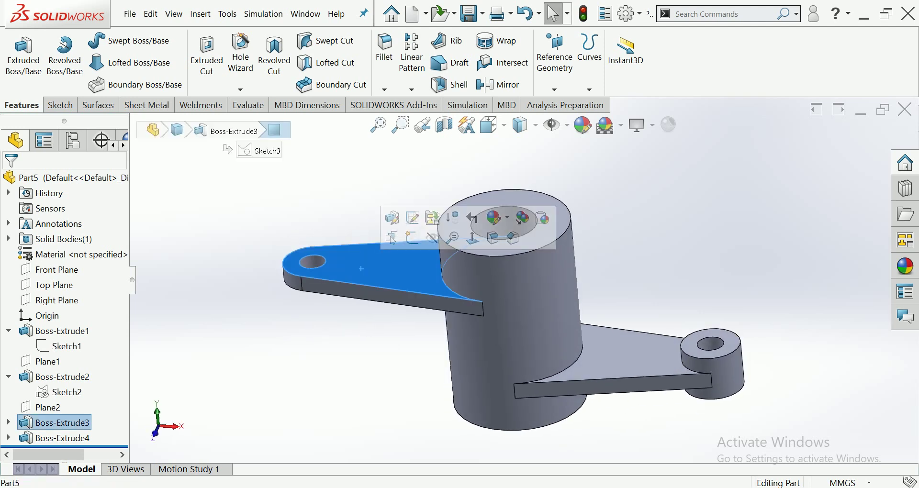
pyautogui.click(8, 422)
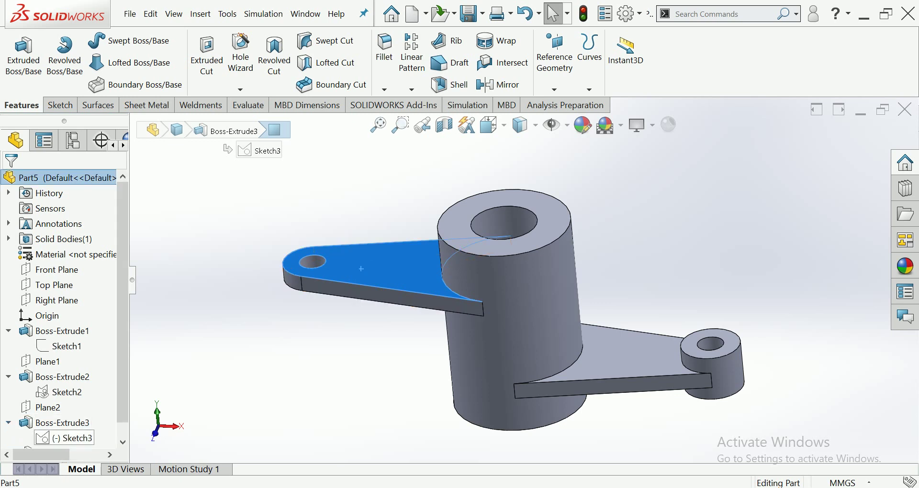
pyautogui.click(72, 438)
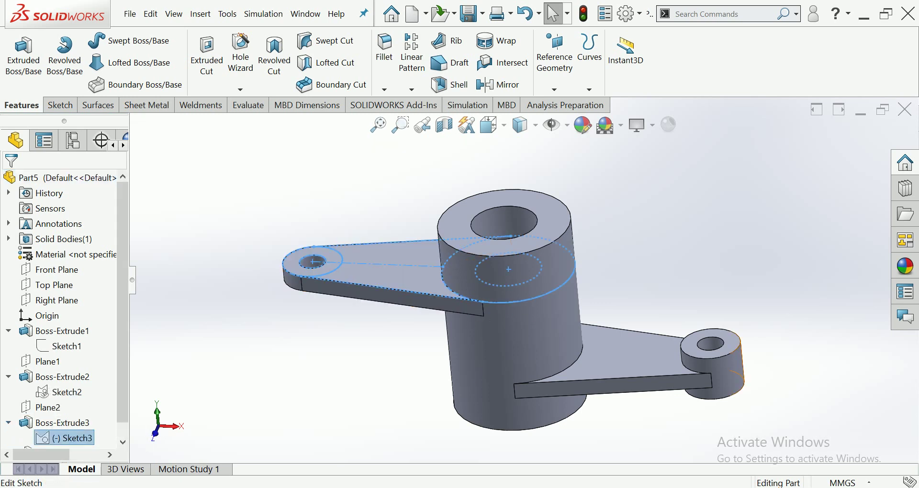
# Extrude the upper arm's end-hole ring 45 mm, with 20 mm in Direction 2
pyautogui.click(23, 55)
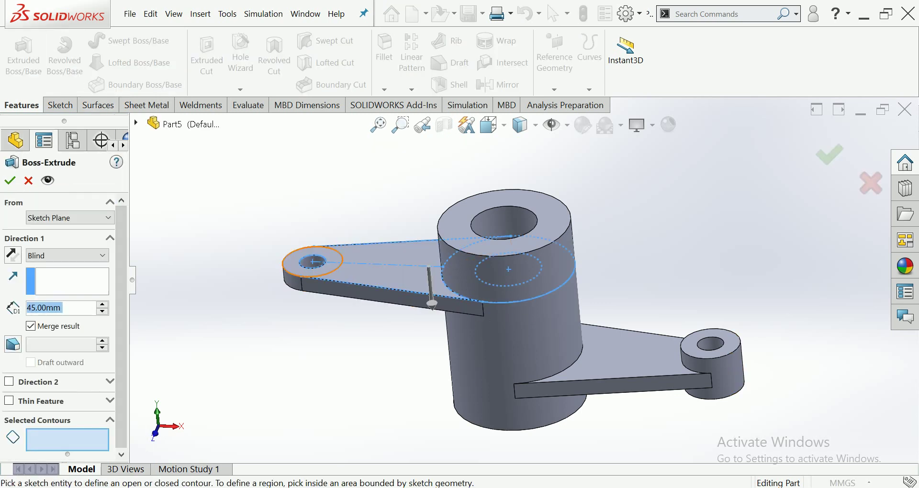
pyautogui.click(312, 263)
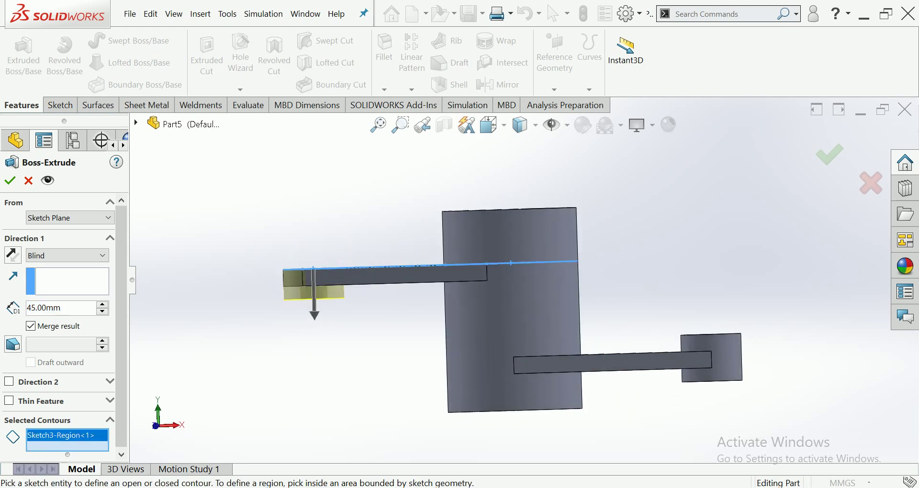
pyautogui.click(8, 382)
pyautogui.press('Down')
pyautogui.press('Down')
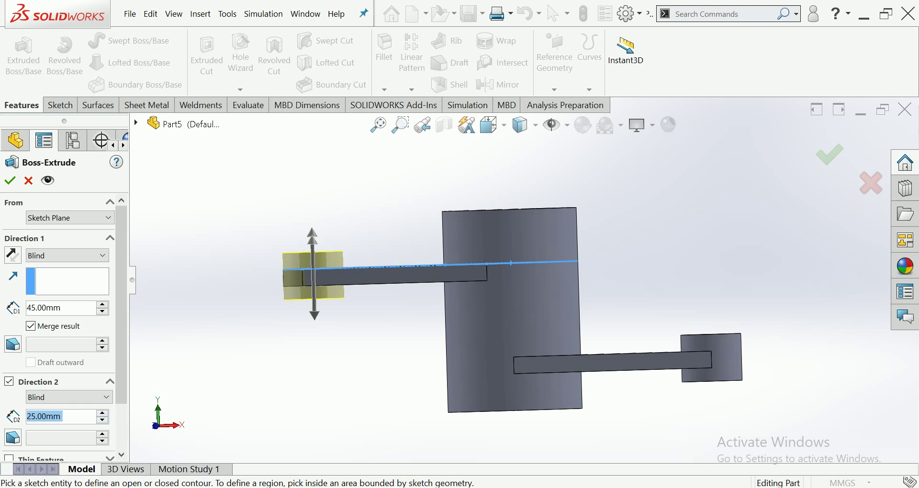
pyautogui.click(102, 419)
pyautogui.scroll(-2, 337, 280)
pyautogui.write('20')
pyautogui.press('Return')
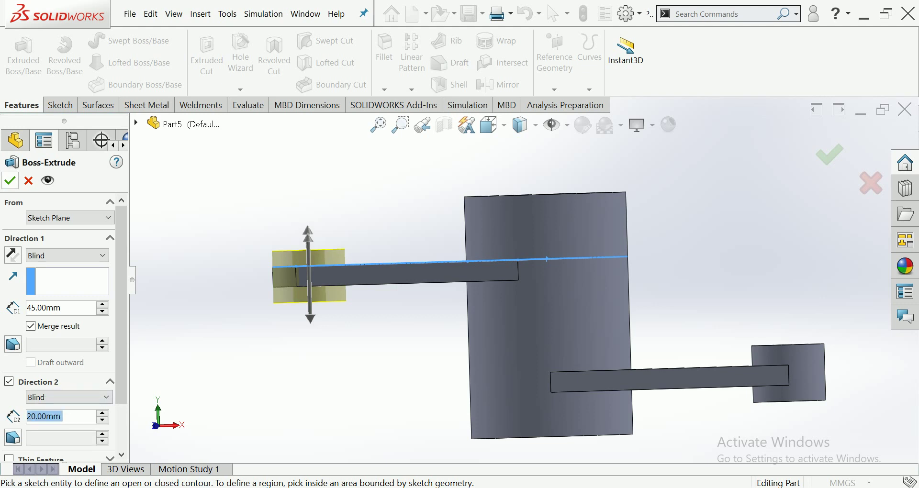
pyautogui.press('Return')
pyautogui.hotkey('ctrl', '7')
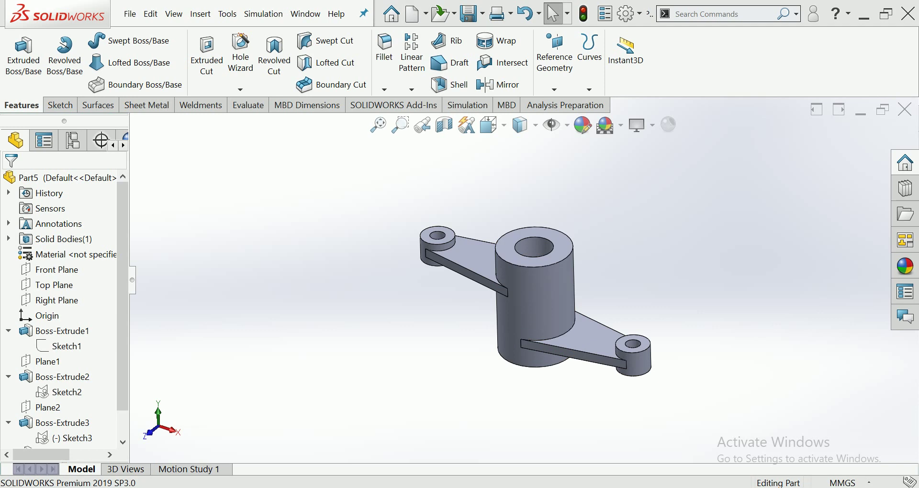
# Start a new sketch on the Front Plane and view it from the front
pyautogui.click(53, 270)
pyautogui.click(62, 242)
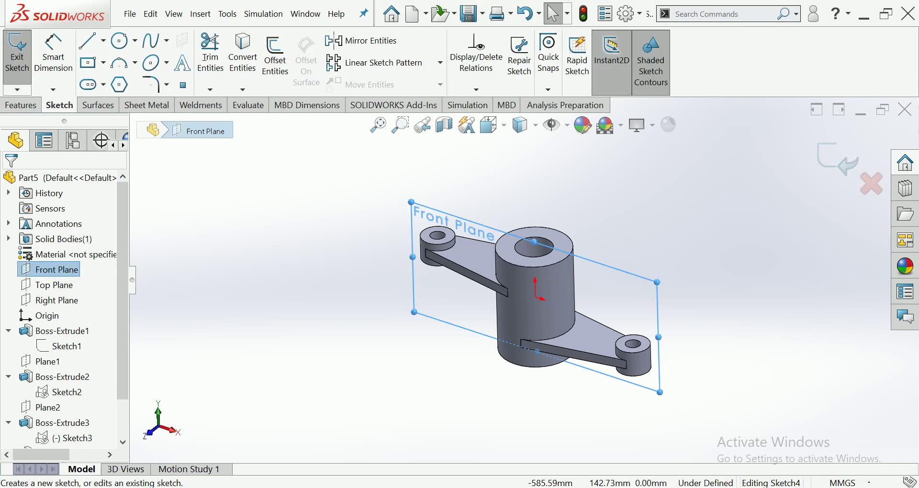
pyautogui.click(488, 125)
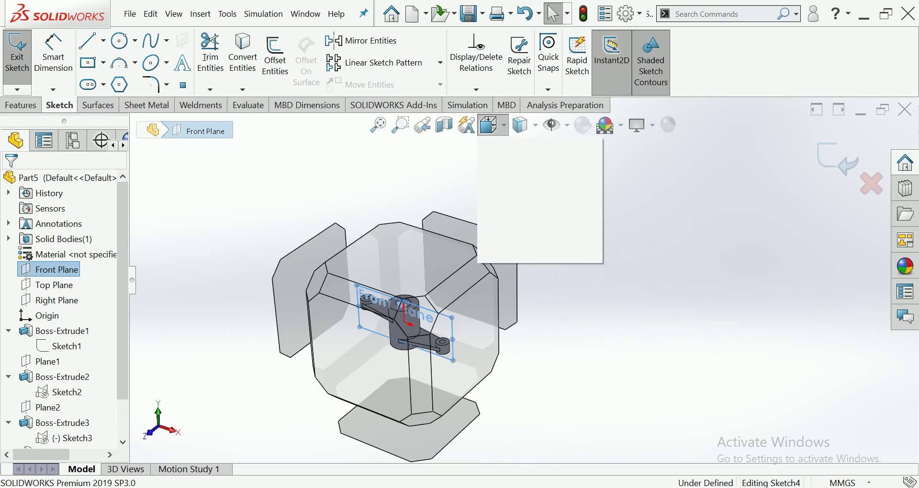
pyautogui.click(581, 217)
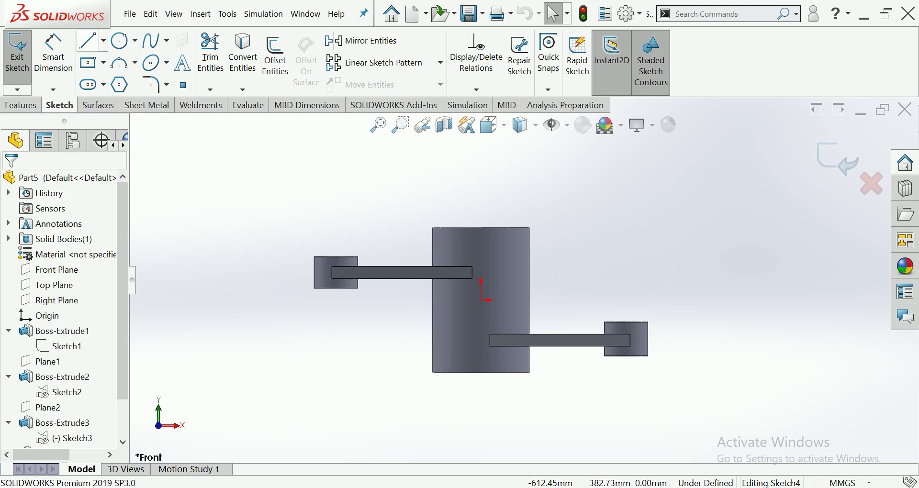
# Draw the closed right-hand triangular rib outline between the tube and right arm
pyautogui.click(88, 40)
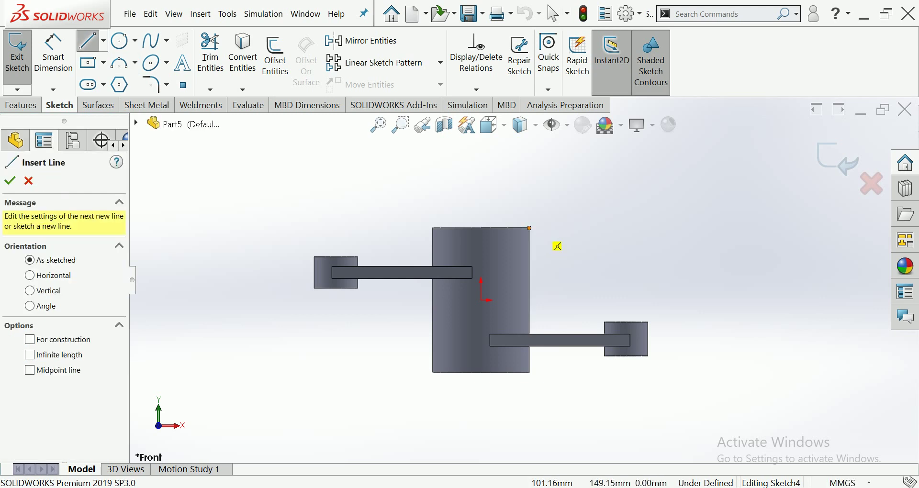
pyautogui.scroll(-3, 616, 326)
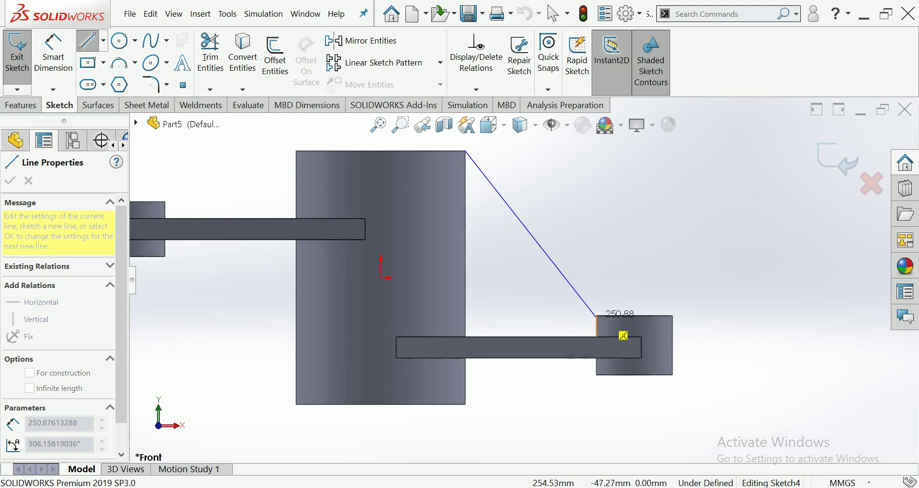
pyautogui.click(622, 336)
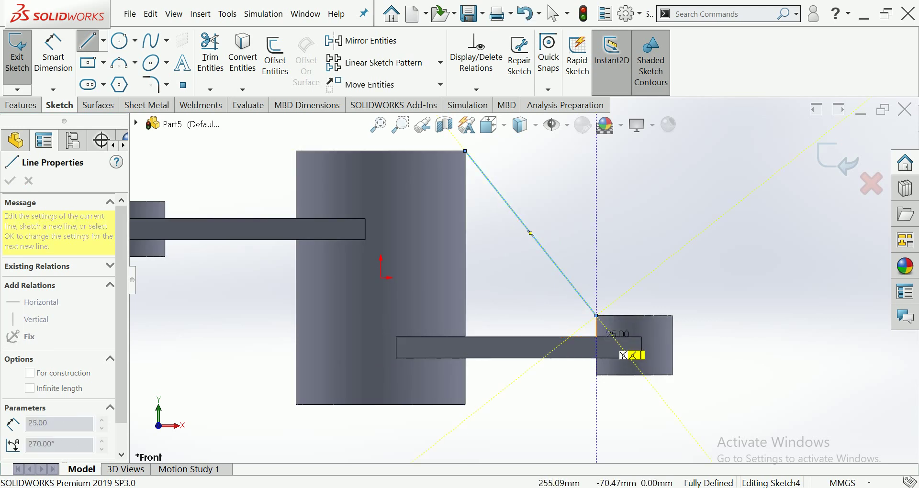
pyautogui.click(623, 355)
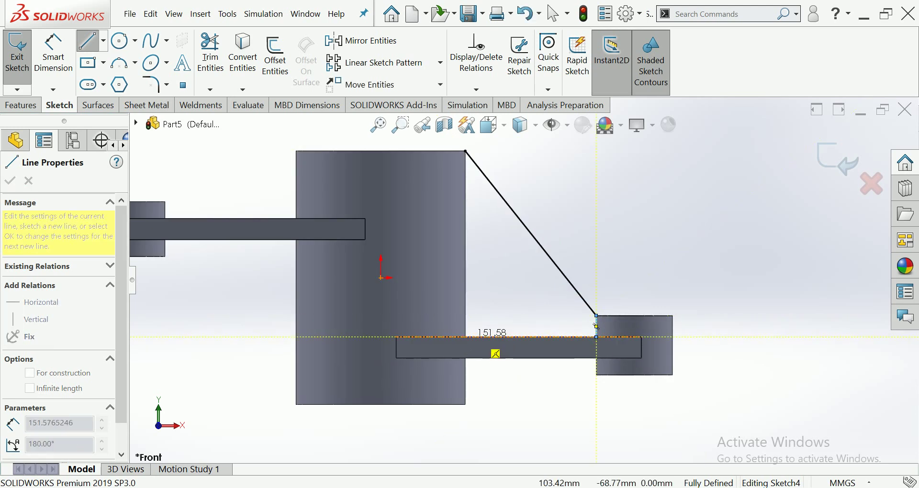
pyautogui.click(465, 337)
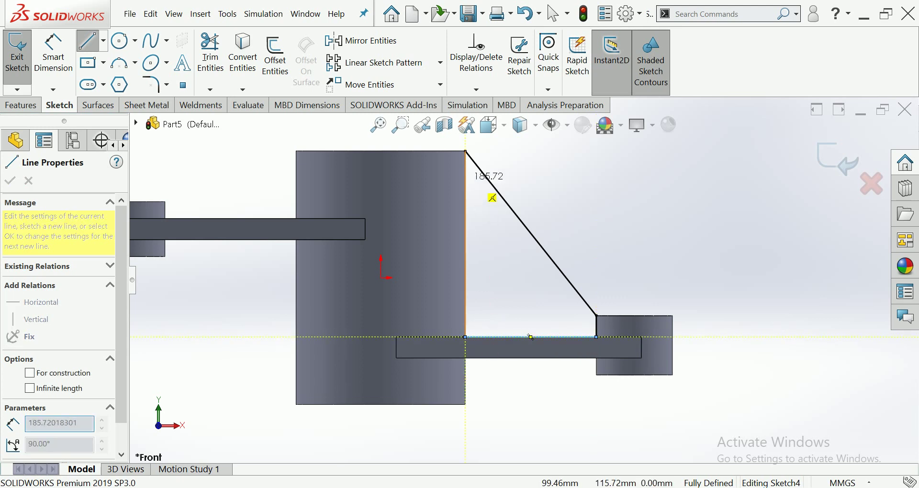
pyautogui.click(465, 151)
pyautogui.scroll(3, 522, 279)
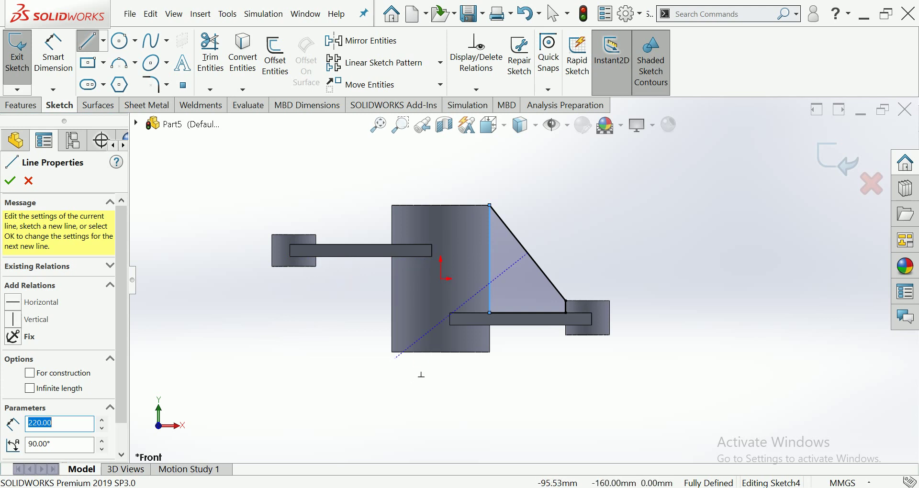
# Draw the closed left-hand rib outline from the tube's bottom corner to the left arm
pyautogui.click(392, 352)
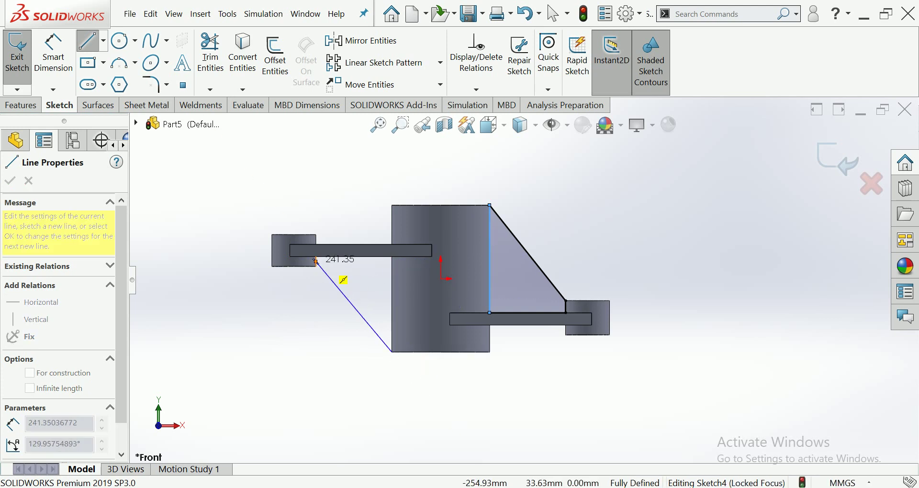
pyautogui.click(316, 264)
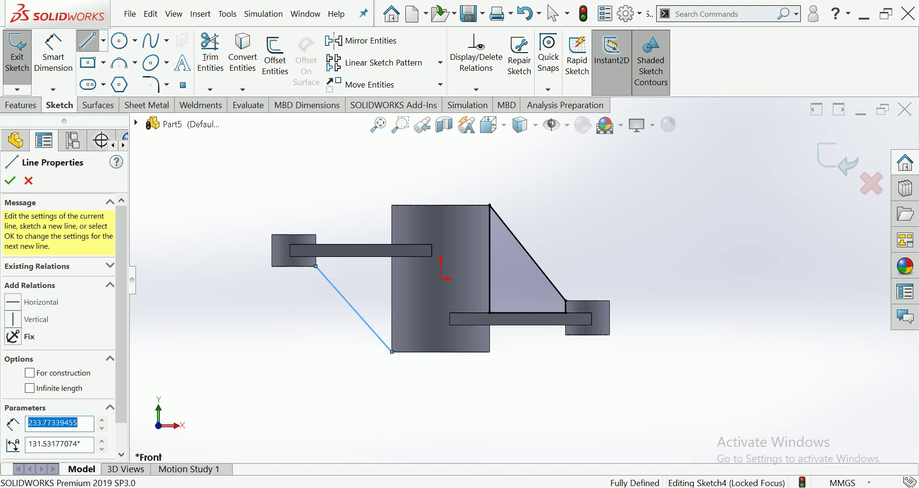
pyautogui.click(316, 256)
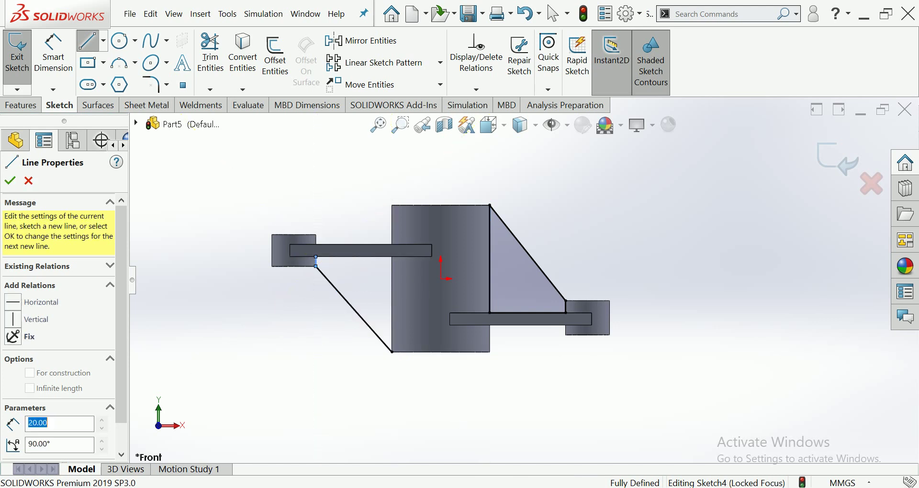
pyautogui.click(391, 257)
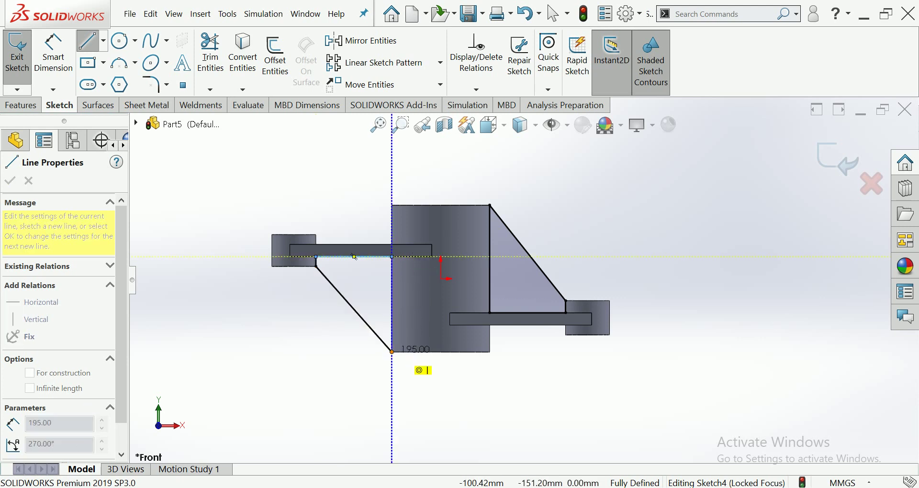
pyautogui.click(392, 352)
pyautogui.scroll(3, 523, 279)
pyautogui.press('Escape')
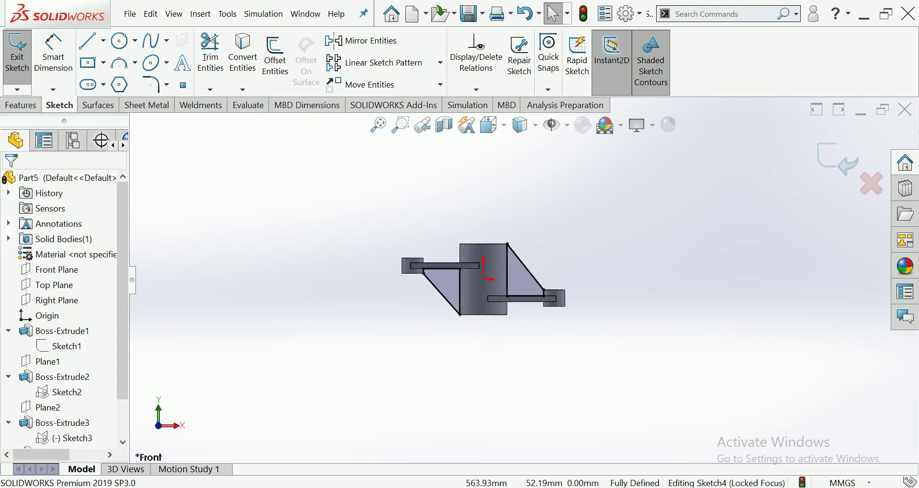
# Extrude Sketch4's two gusset outlines 20 mm Mid Plane into triangular ribs
pyautogui.click(21, 105)
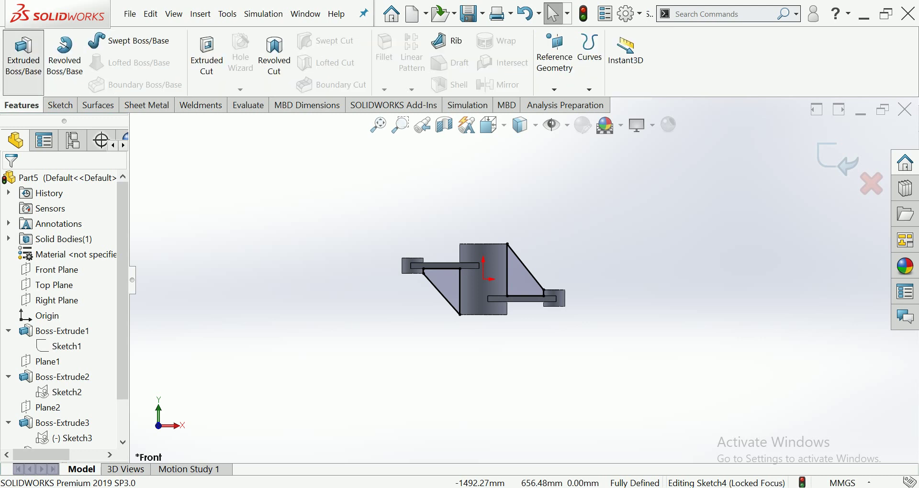
pyautogui.click(23, 52)
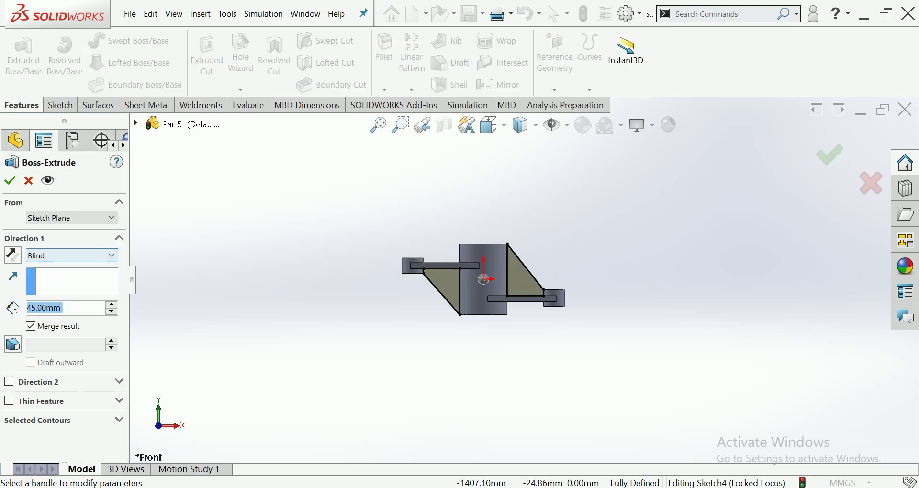
pyautogui.click(71, 255)
pyautogui.click(44, 328)
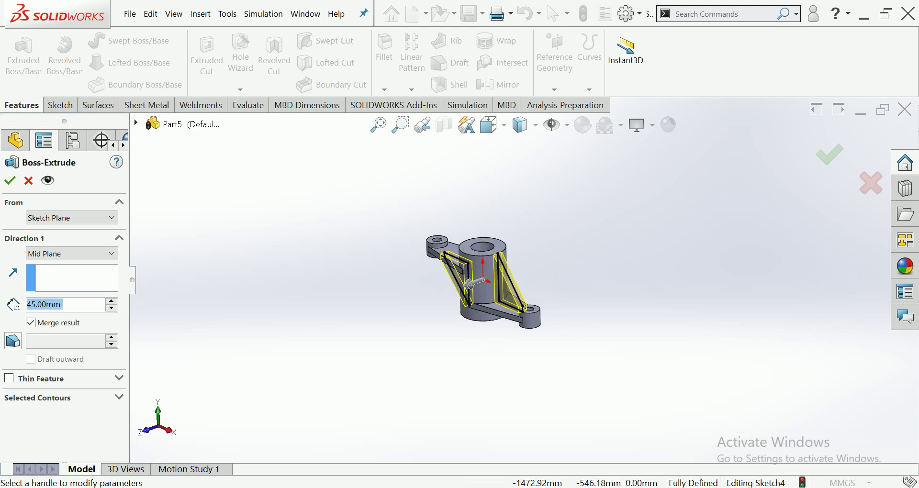
pyautogui.write('20')
pyautogui.press('Return')
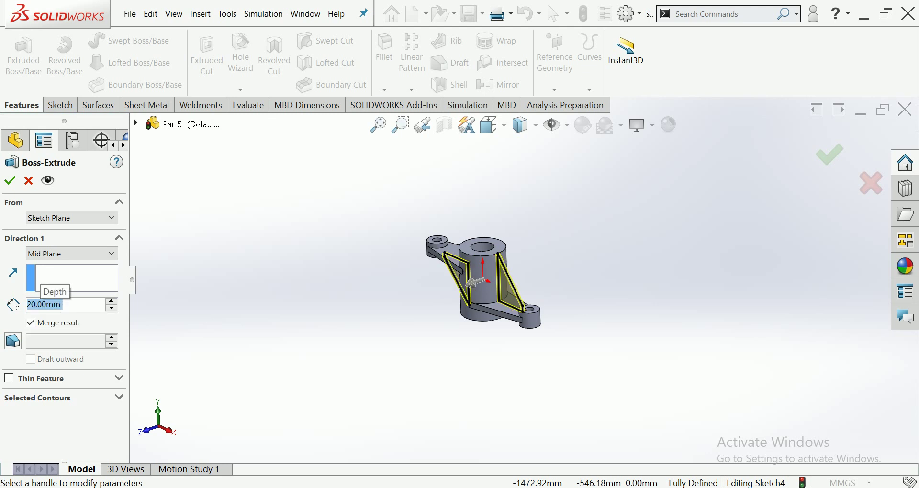
pyautogui.press('Return')
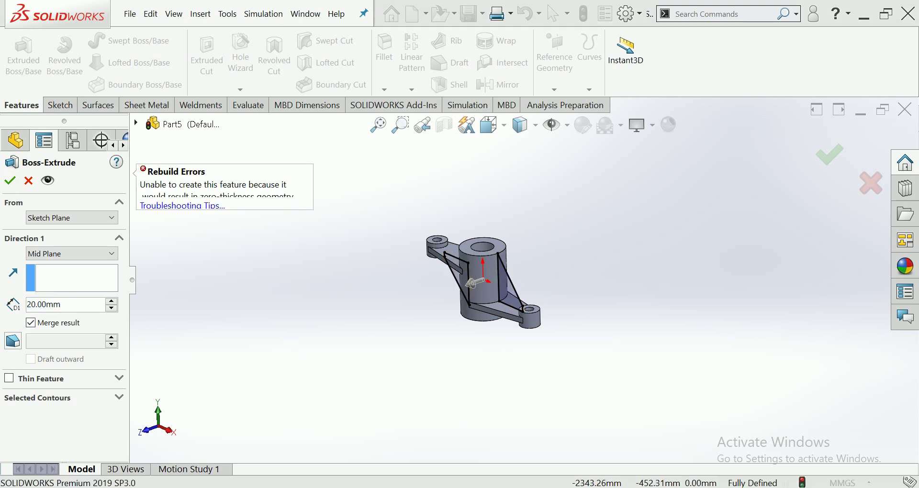
pyautogui.click(10, 181)
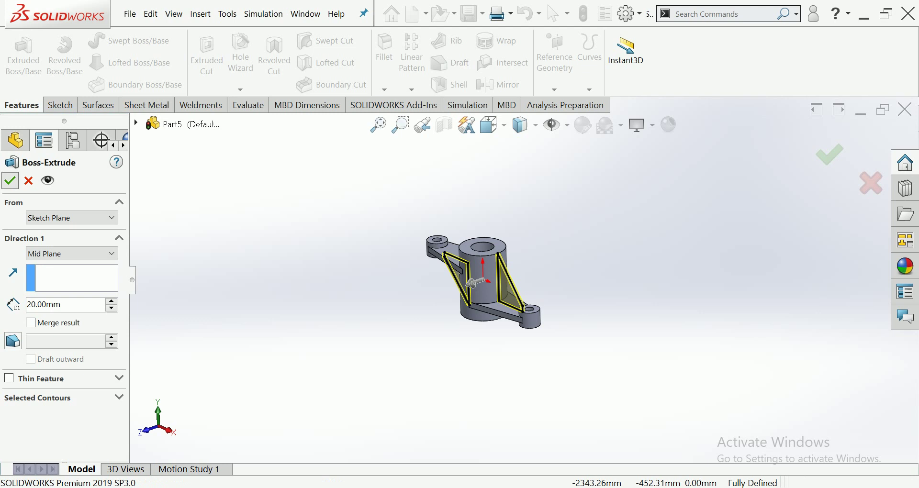
pyautogui.scroll(3, 547, 263)
pyautogui.moveTo(416, 297); pyautogui.dragTo(479, 287, button='middle')
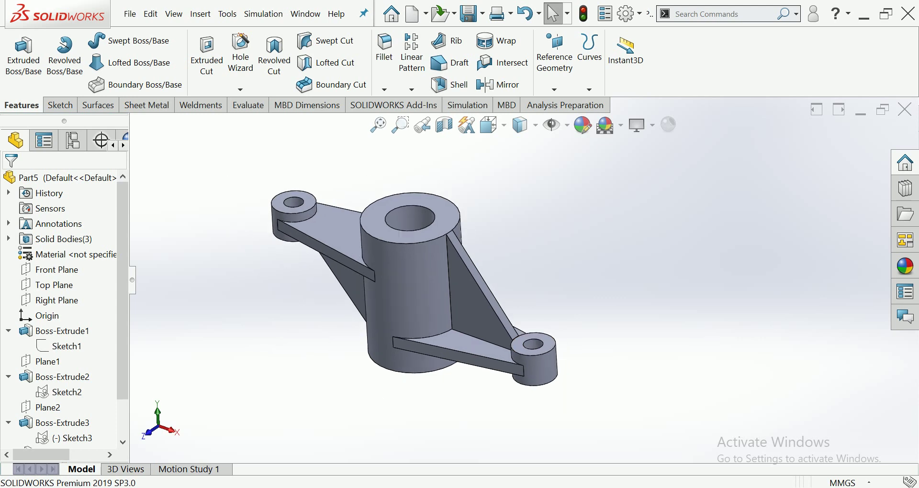
# Open Edit Material and choose AISI 1020 from the Steel library
pyautogui.click(72, 254)
pyautogui.rightClick(72, 254)
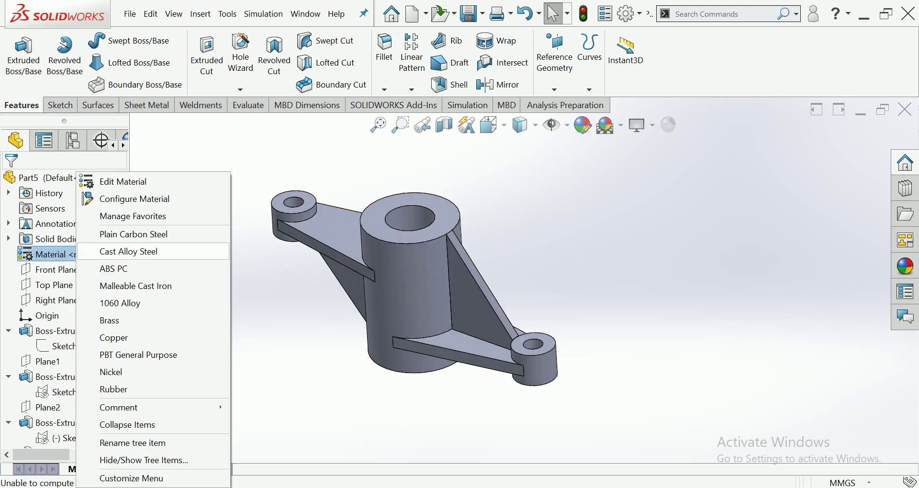
pyautogui.click(110, 179)
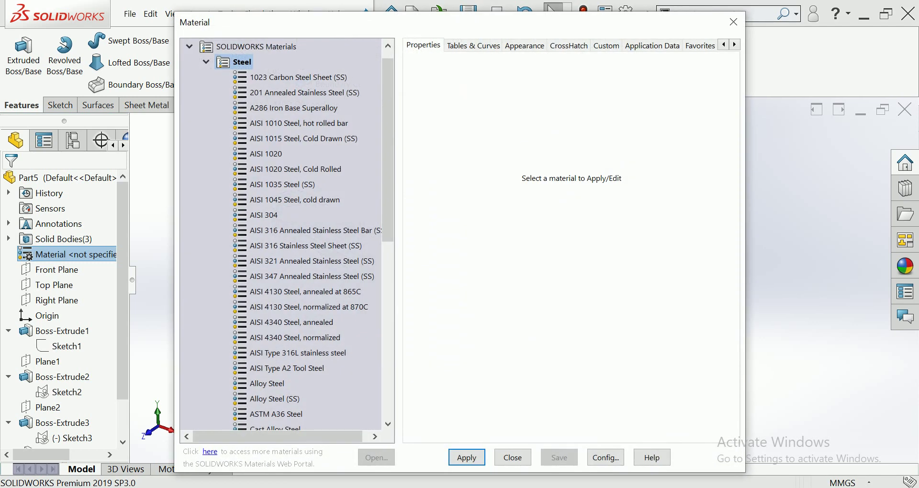
pyautogui.click(266, 154)
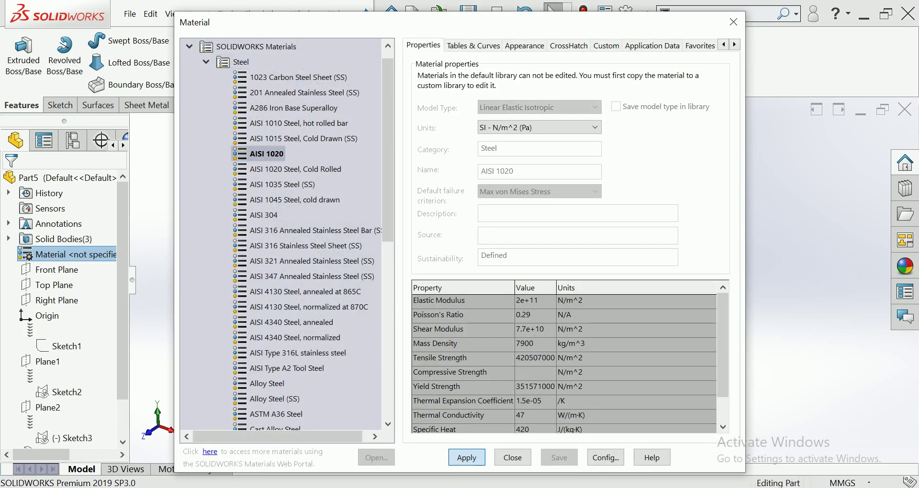
pyautogui.click(733, 22)
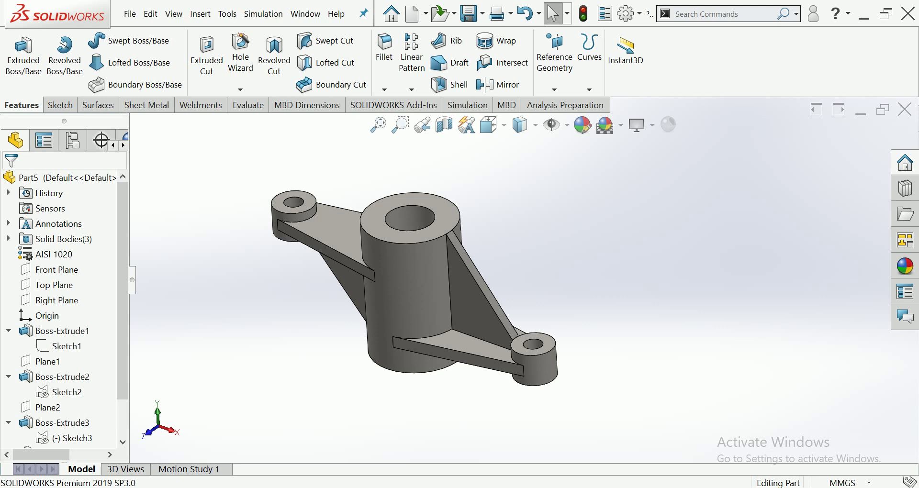
pyautogui.click(247, 105)
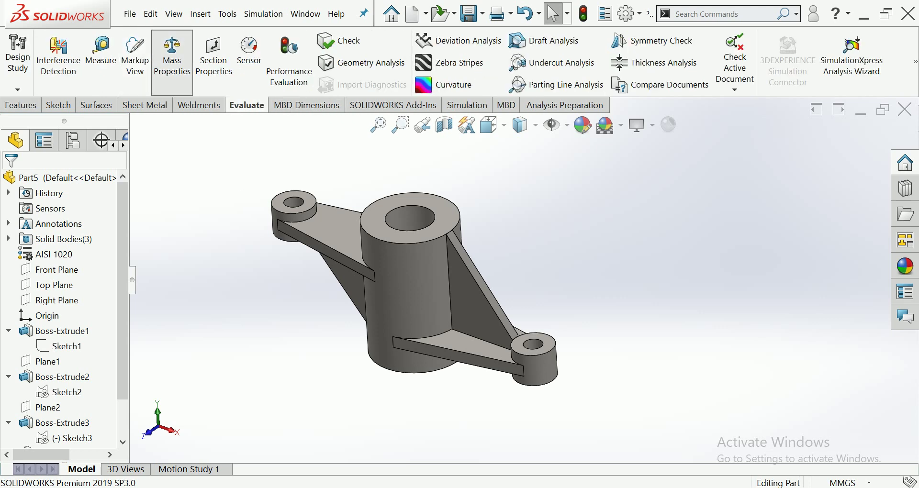
pyautogui.click(172, 52)
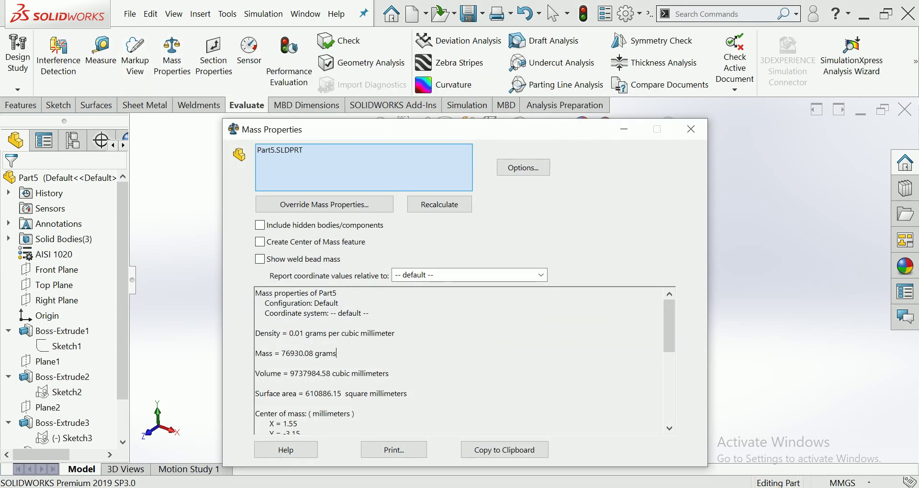
pyautogui.moveTo(337, 354); pyautogui.dragTo(255, 353)
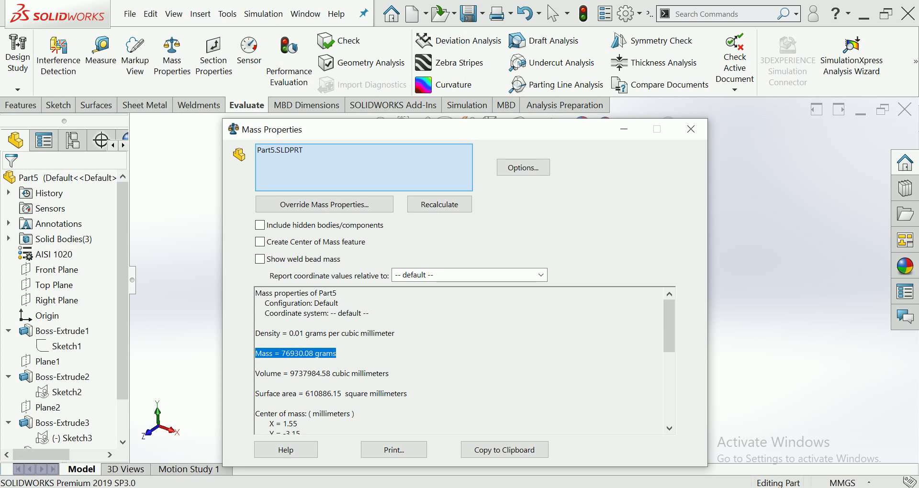
pyautogui.click(691, 129)
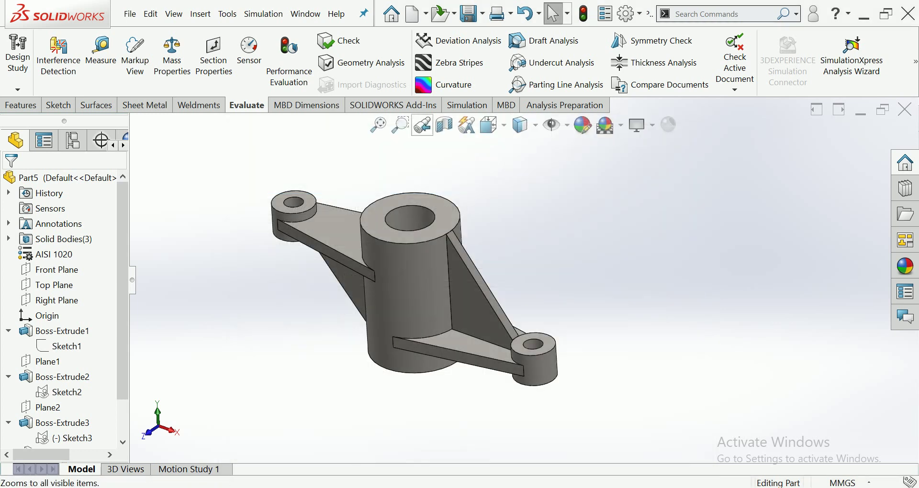
pyautogui.click(20, 104)
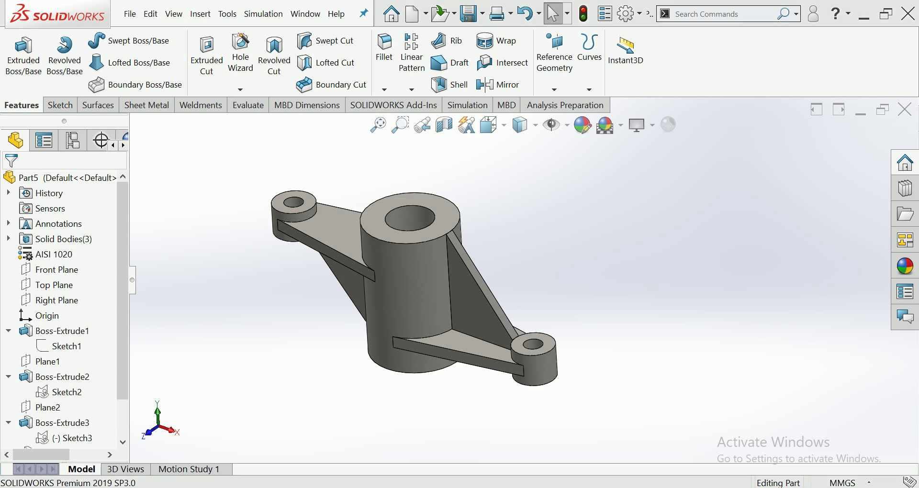